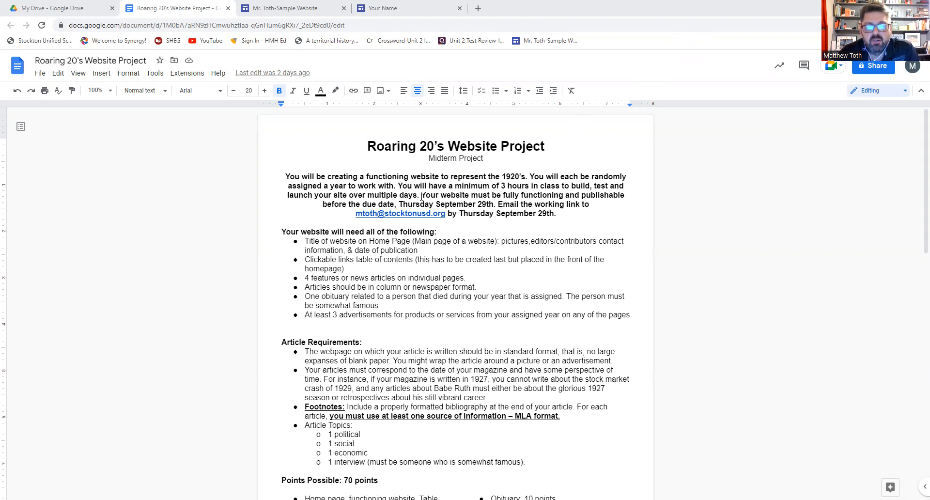
- Open the sample CINEMA NOW website in the Google Sites editor
scroll(422, 196, down, 8)
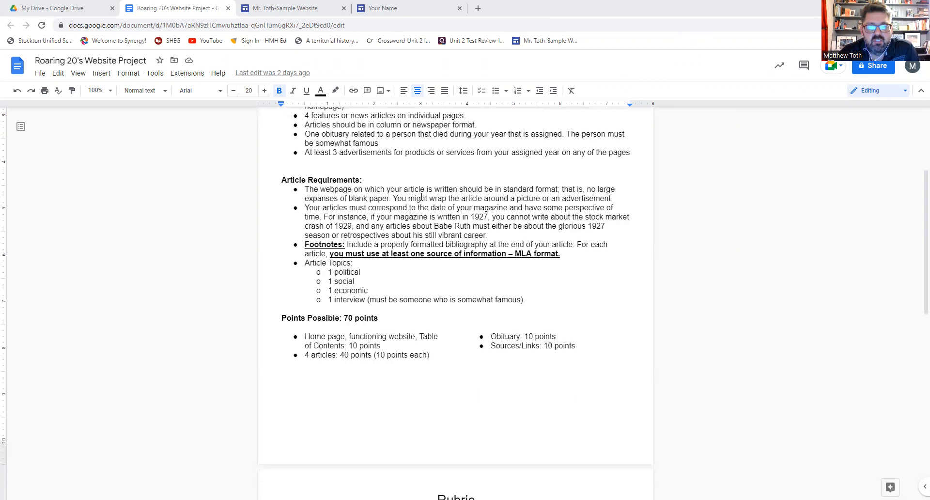
scroll(422, 196, down, 2)
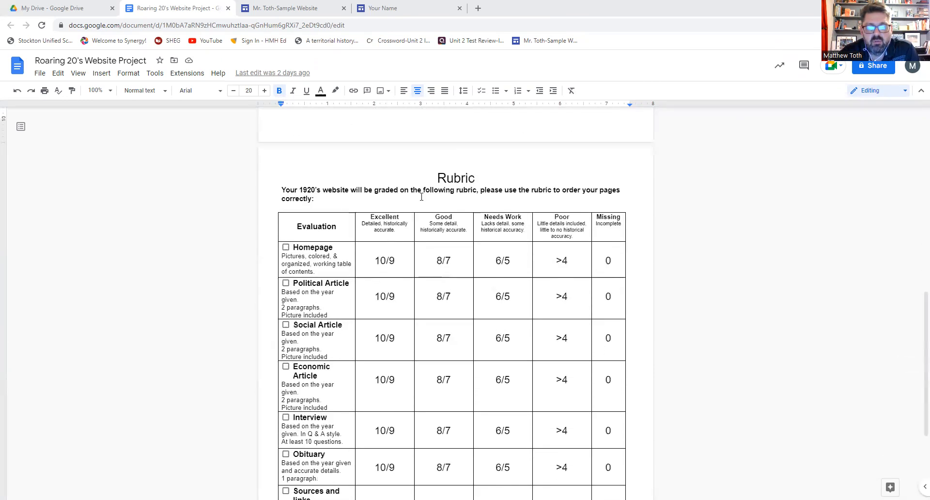
scroll(422, 197, down, 3)
scroll(421, 196, up, 15)
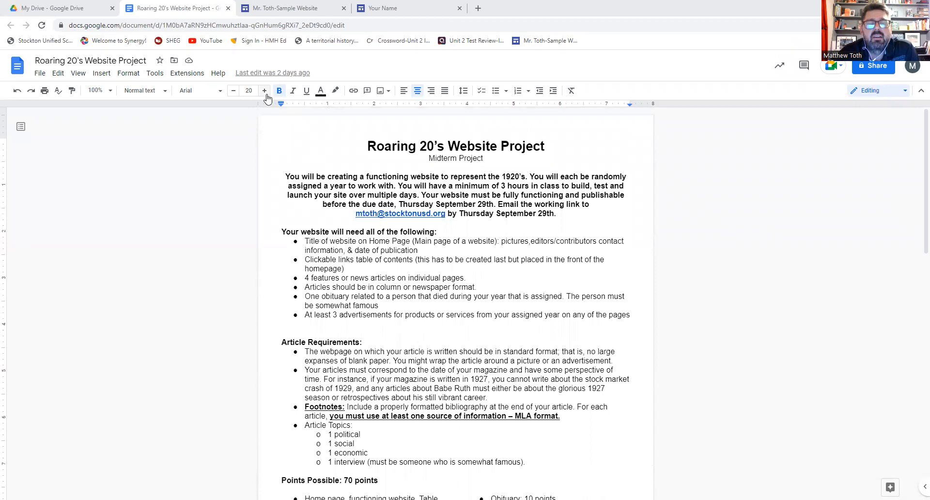
click(281, 8)
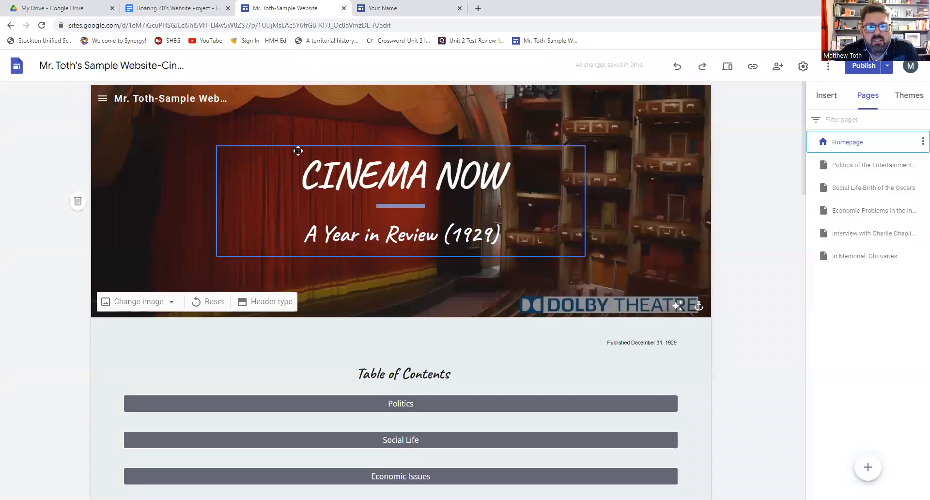
- Review the sample site's Politics of the Entertainment Industry and Social Life-Birth of the Oscars pages
scroll(202, 161, down, 4)
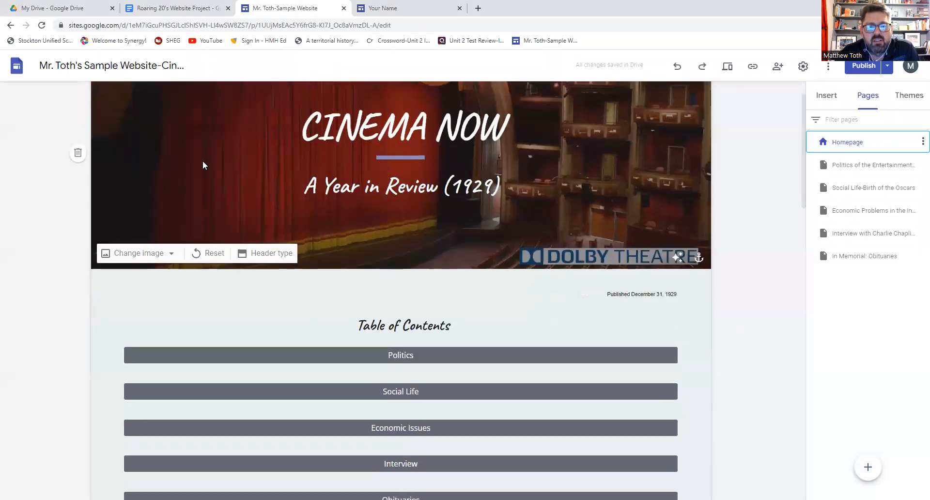
scroll(203, 161, down, 2)
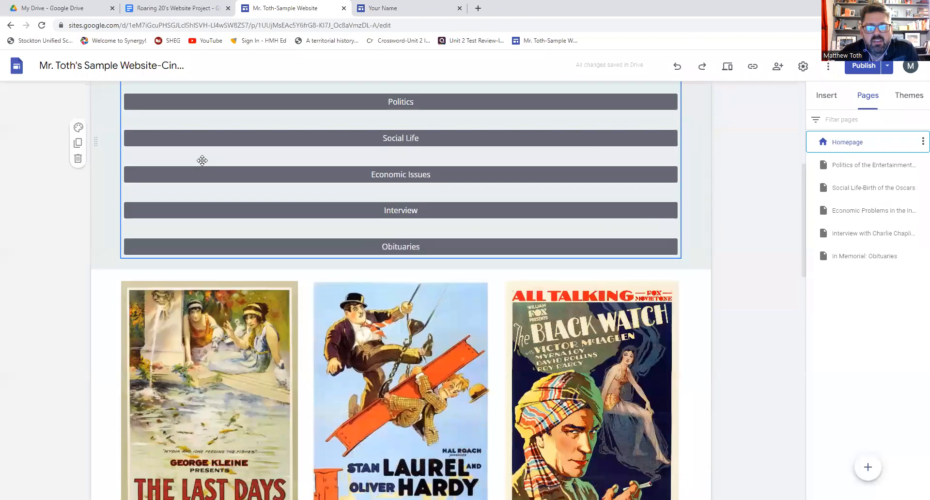
scroll(203, 161, down, 4)
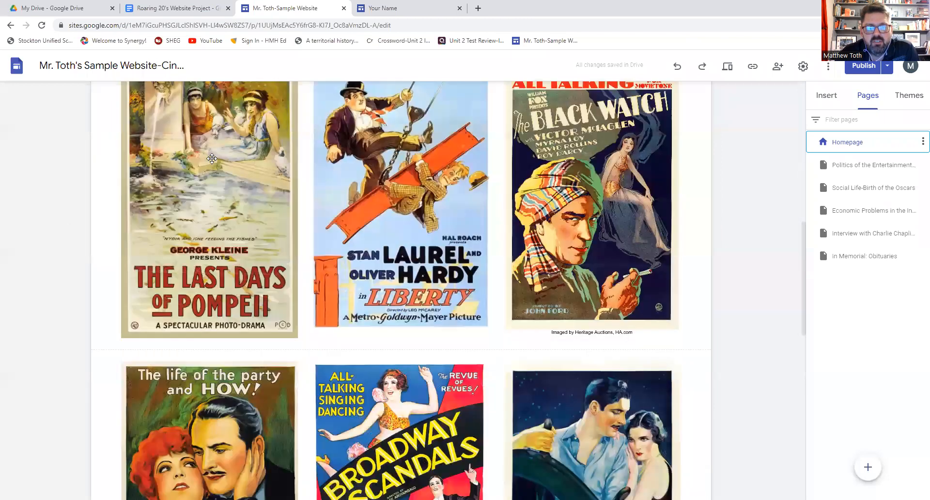
scroll(214, 157, down, 8)
scroll(216, 156, up, 3)
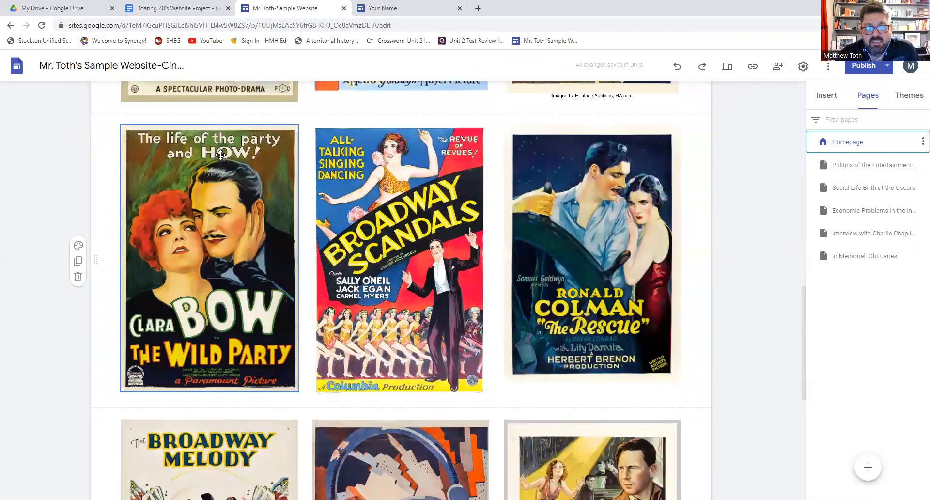
scroll(546, 98, up, 15)
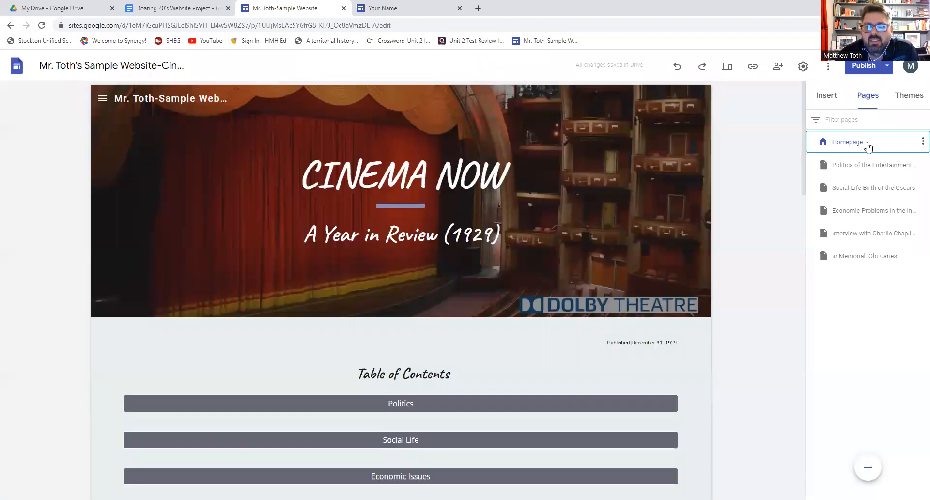
click(865, 170)
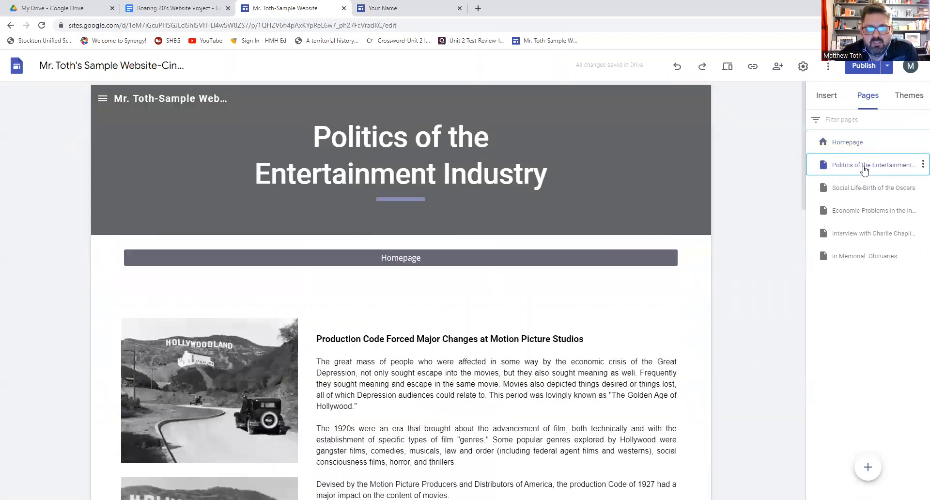
scroll(573, 199, down, 3)
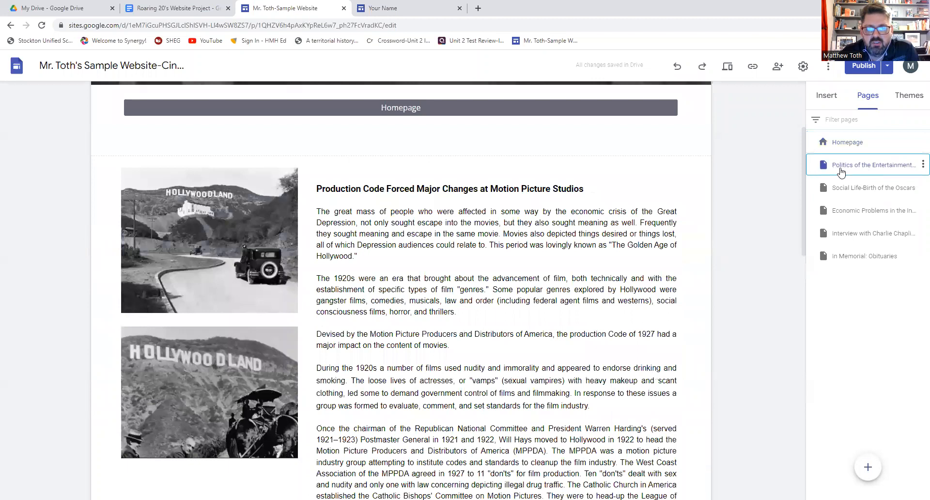
click(848, 183)
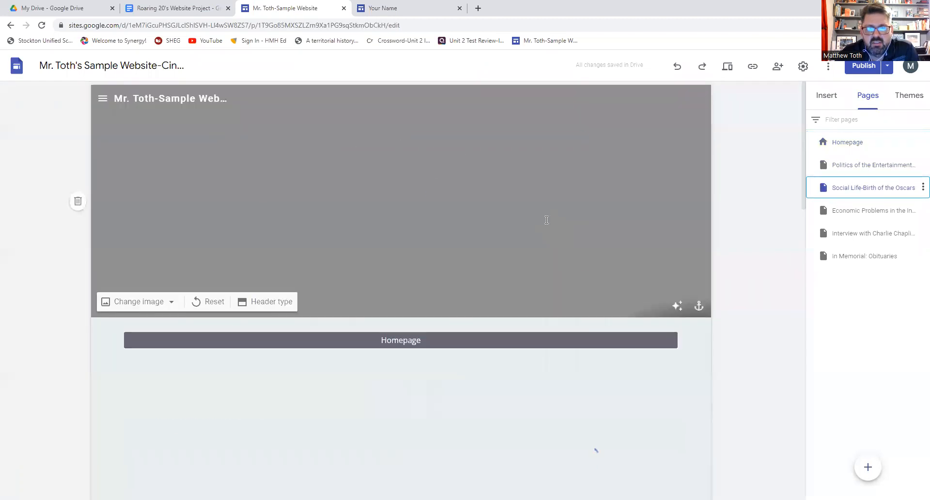
- Review the Economic Problems in the Motion Picture Industry and Interview with Charlie Chaplin pages
scroll(547, 220, down, 2)
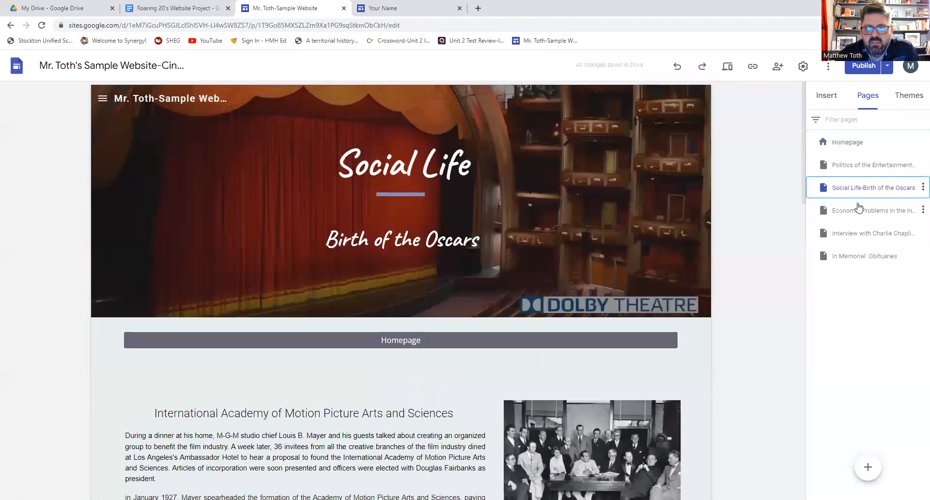
click(861, 211)
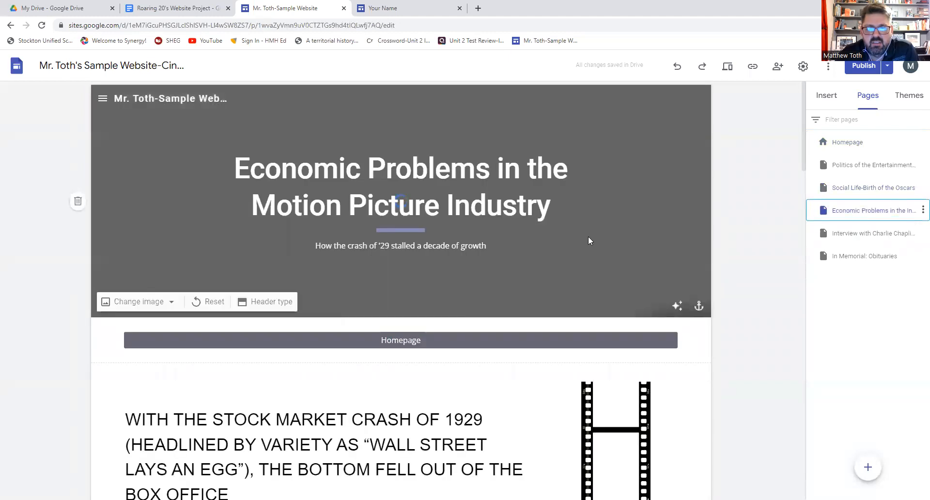
scroll(588, 238, down, 2)
scroll(588, 237, down, 6)
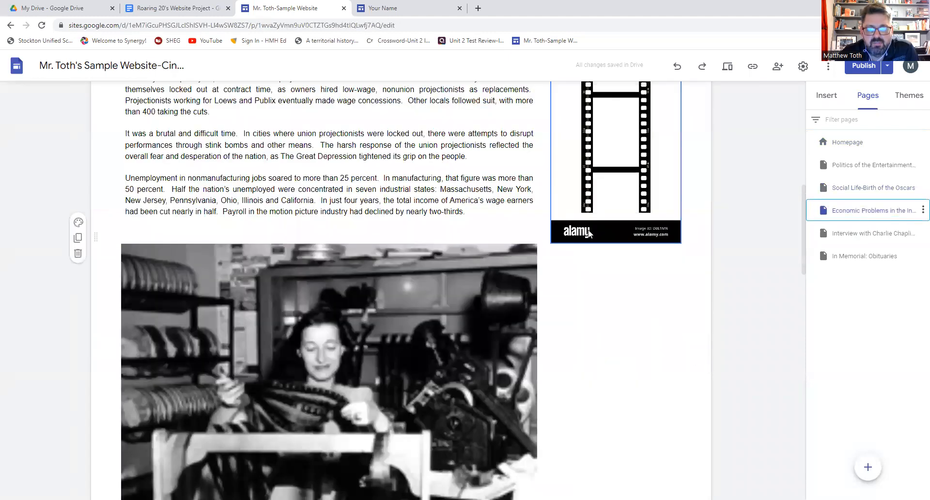
click(888, 234)
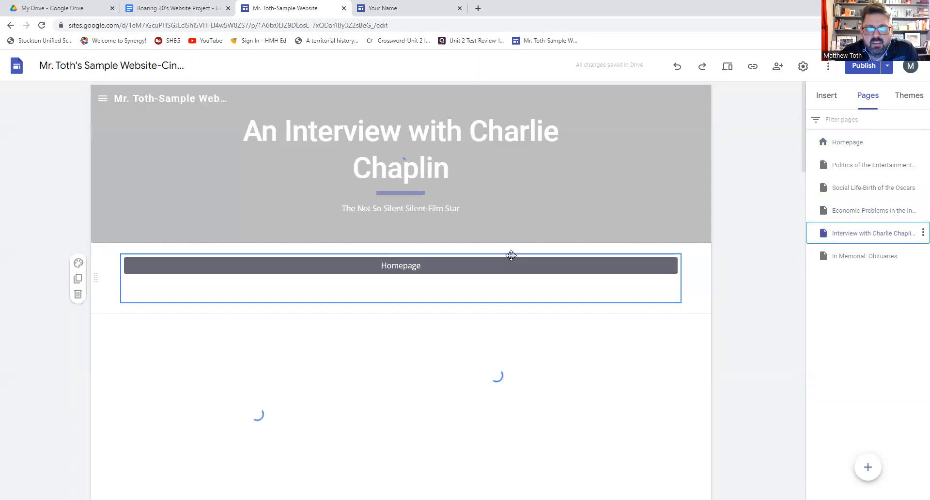
- Look through the In Memorial: Obituaries page, then return to the sample site's homepage
scroll(487, 238, down, 5)
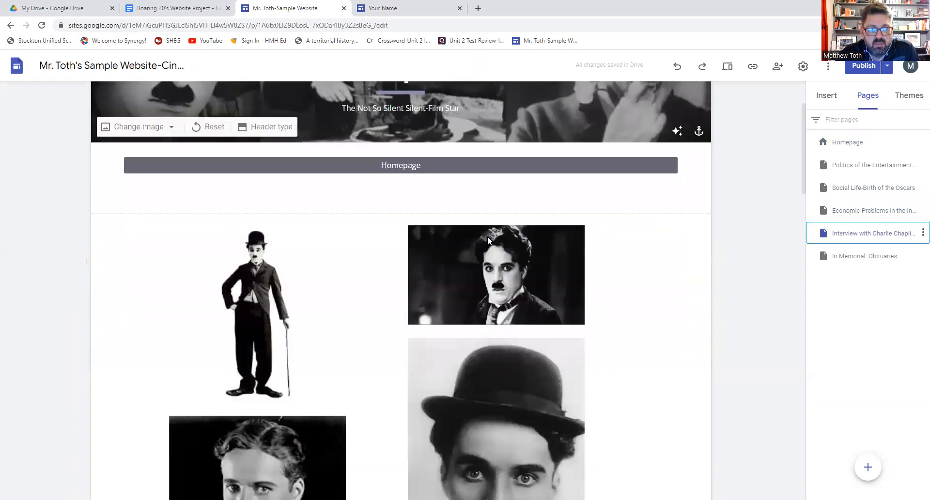
scroll(488, 240, down, 4)
scroll(487, 235, up, 9)
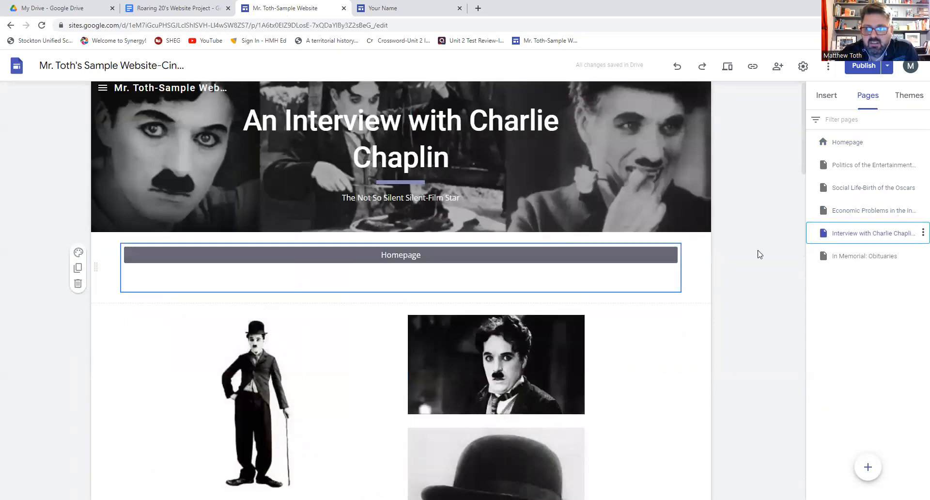
click(849, 258)
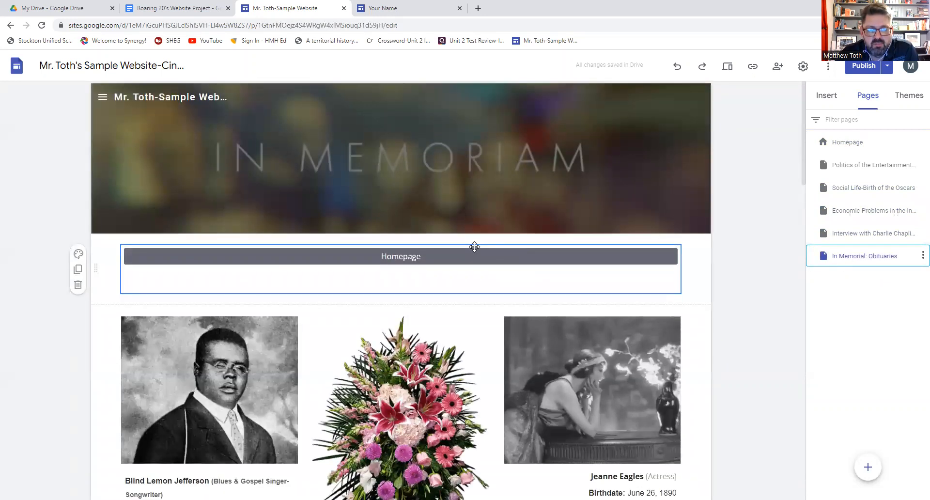
scroll(475, 247, down, 7)
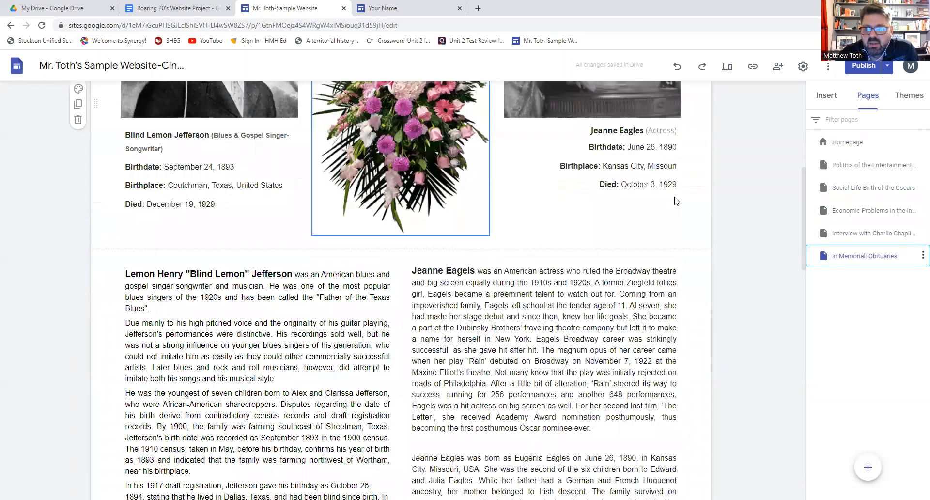
click(853, 142)
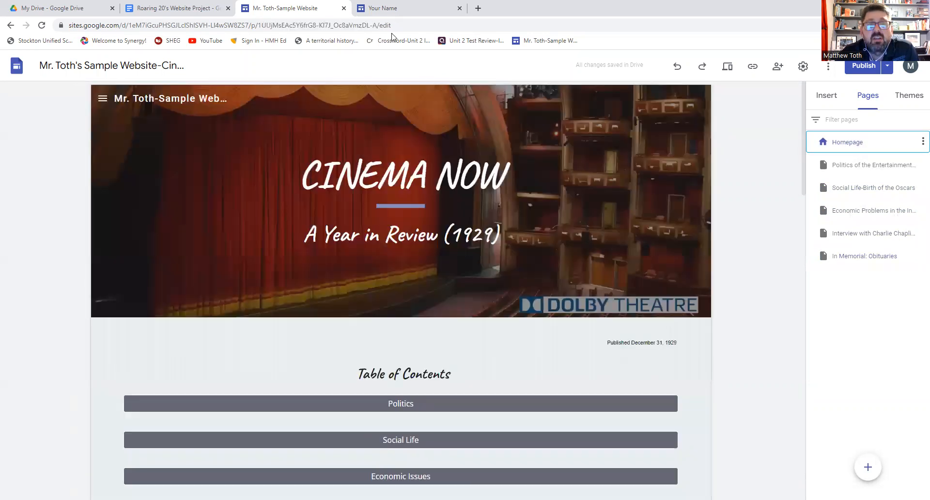
- Launch Google Sites from the My Drive Google apps grid
click(46, 10)
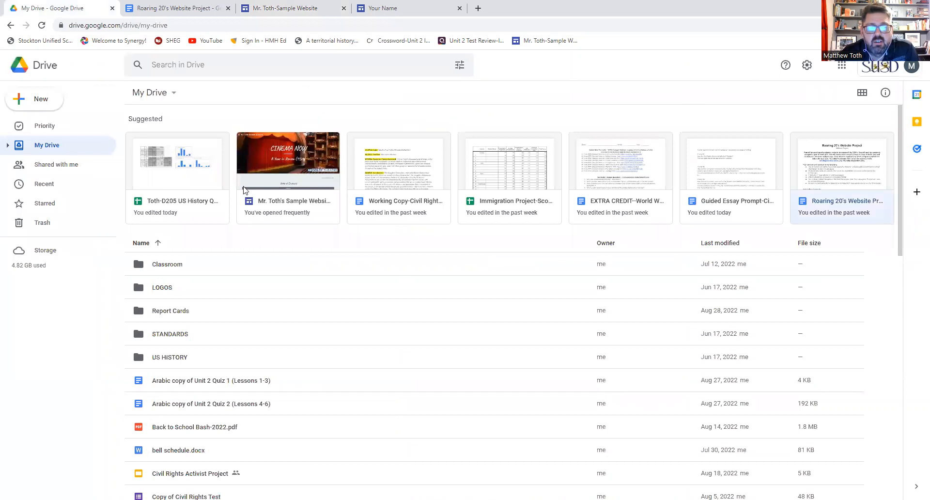
click(841, 66)
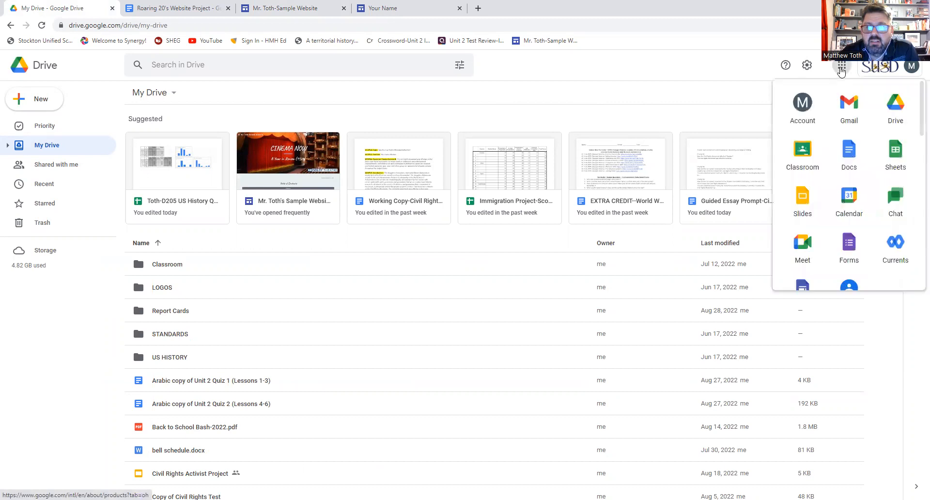
scroll(824, 193, down, 1)
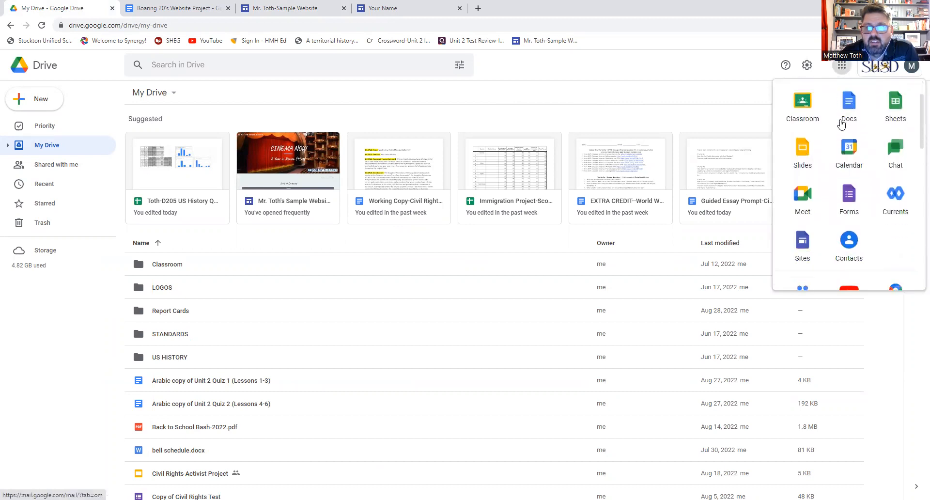
click(800, 248)
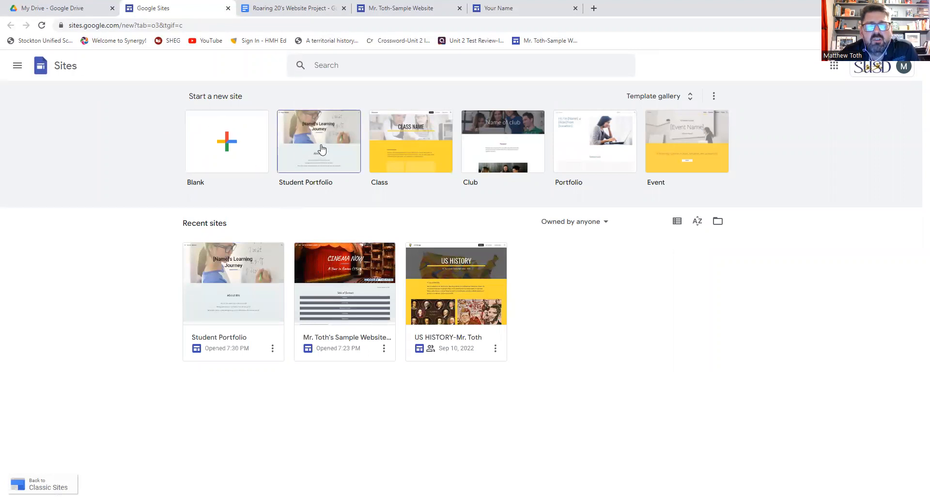
- On the Student Portfolio's Home page, replace the 'Your Name' header placeholder with the teacher's name
click(228, 8)
click(375, 8)
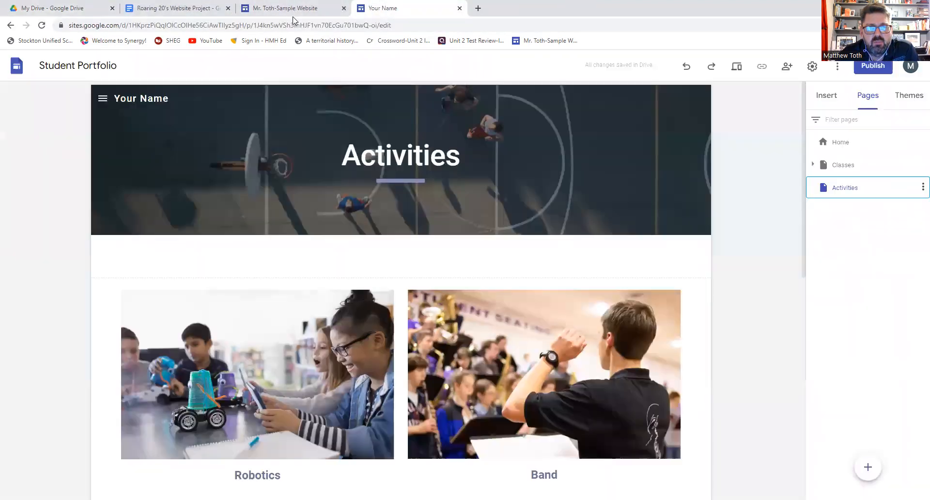
click(828, 142)
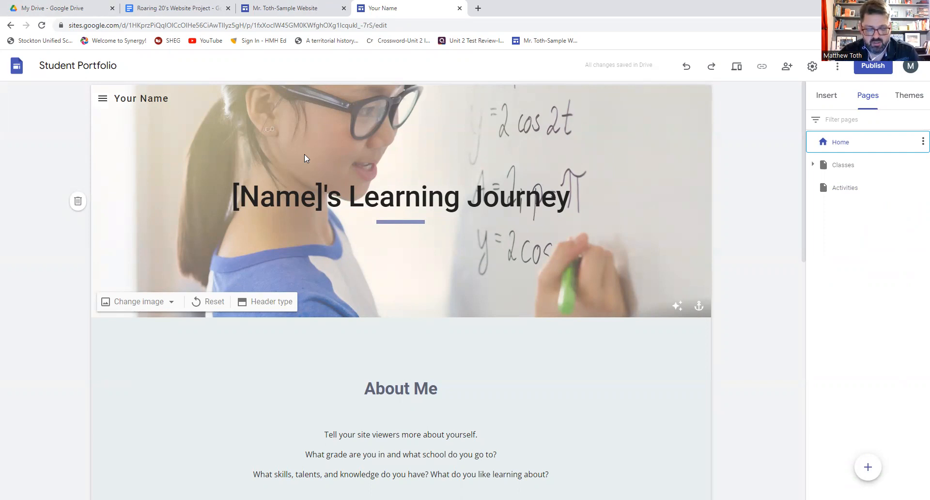
click(166, 98)
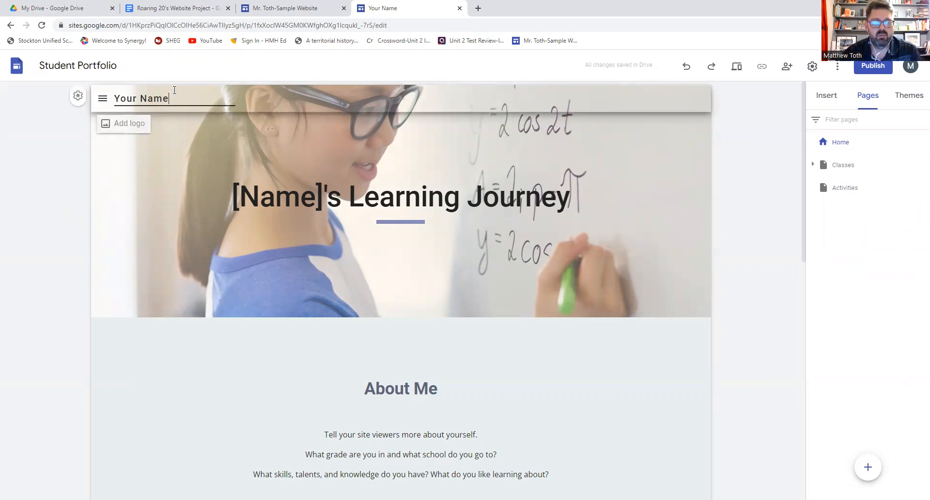
triple_click(175, 91)
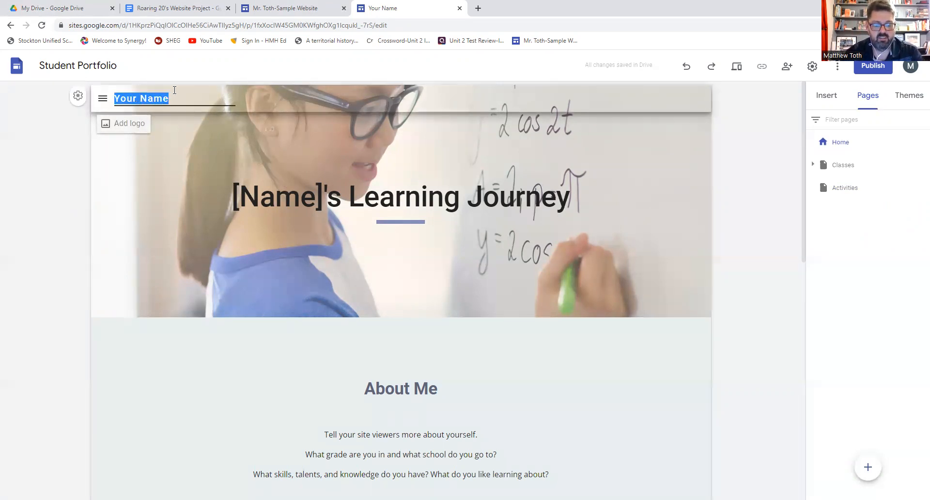
text(Mr. Toth)
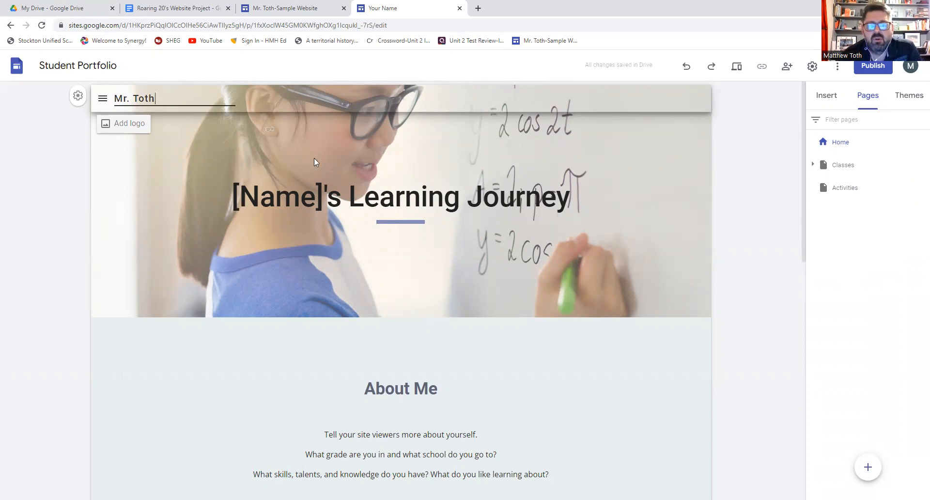
- Replace the header title with 'Cinema Now' and add the subtitle 'A Year in Review (1929)'
click(567, 198)
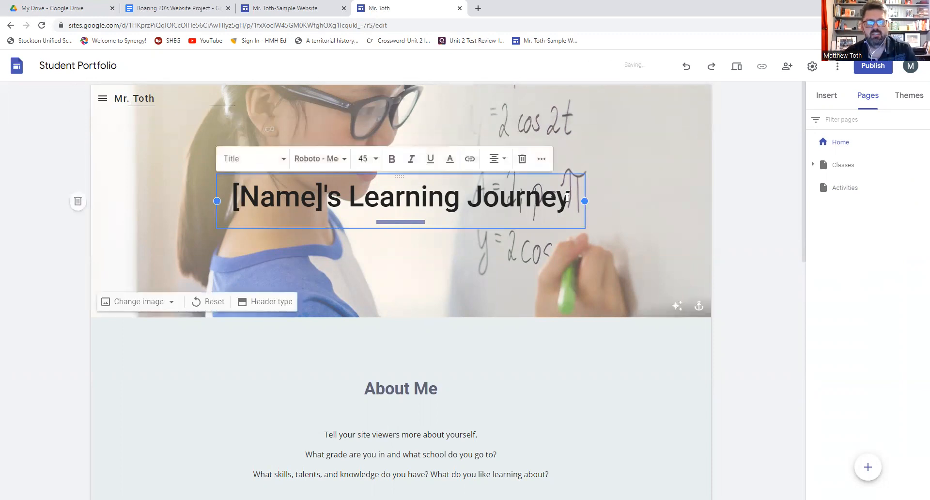
key(ctrl+shift+Left)
key(ctrl+shift+Left)
key(ctrl+shift+Left)
key(ctrl+shift+Left)
key(ctrl+shift+Left)
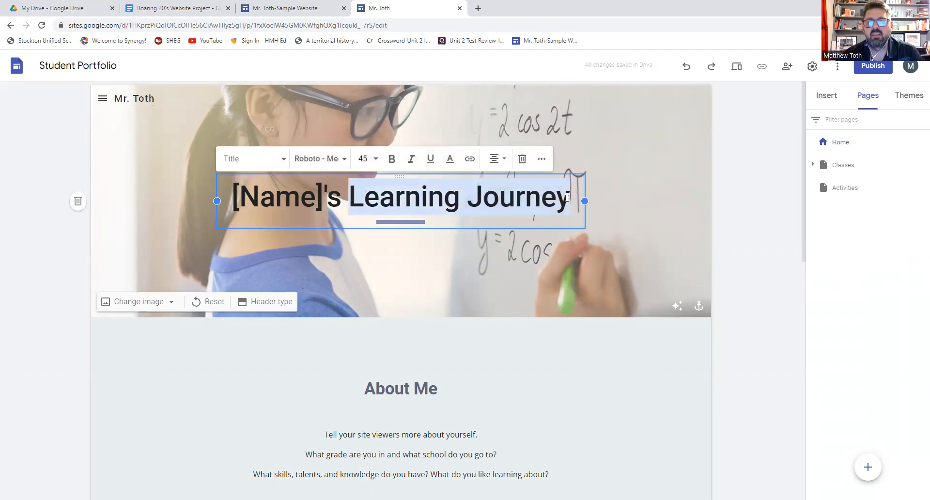
key(ctrl+shift+Left)
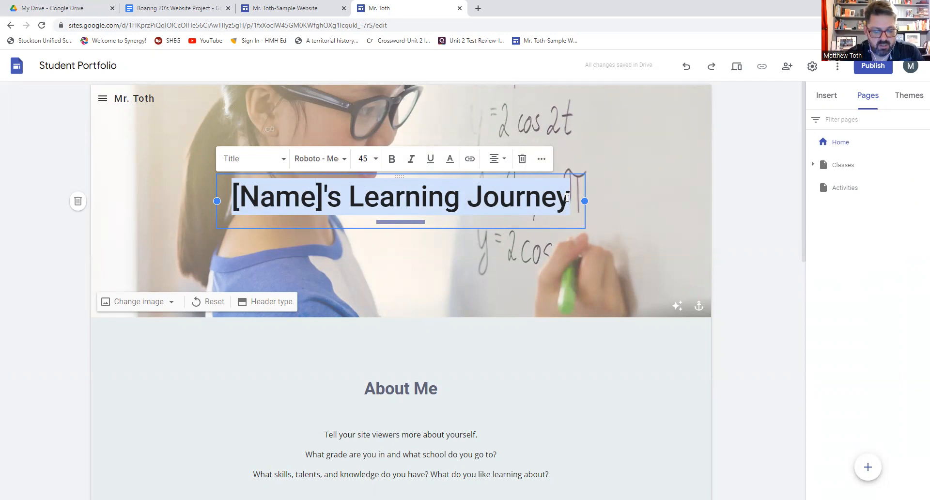
text(Cine)
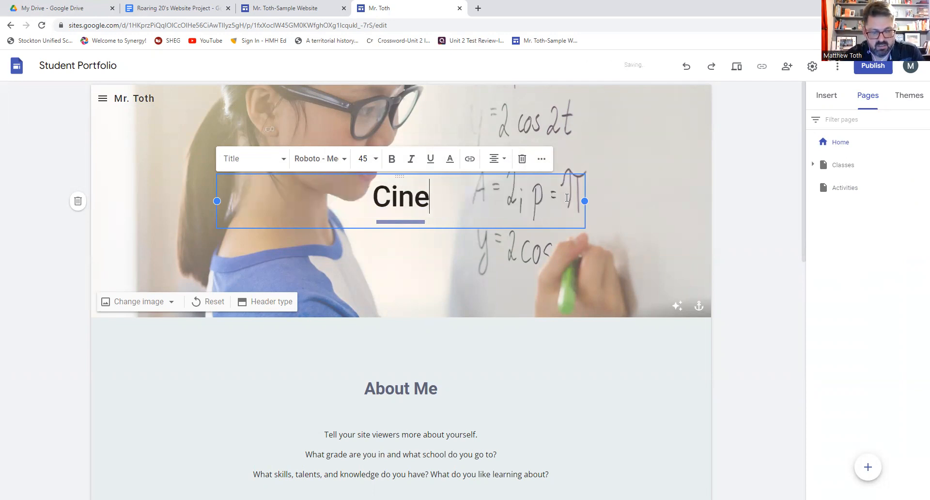
text(ma Now)
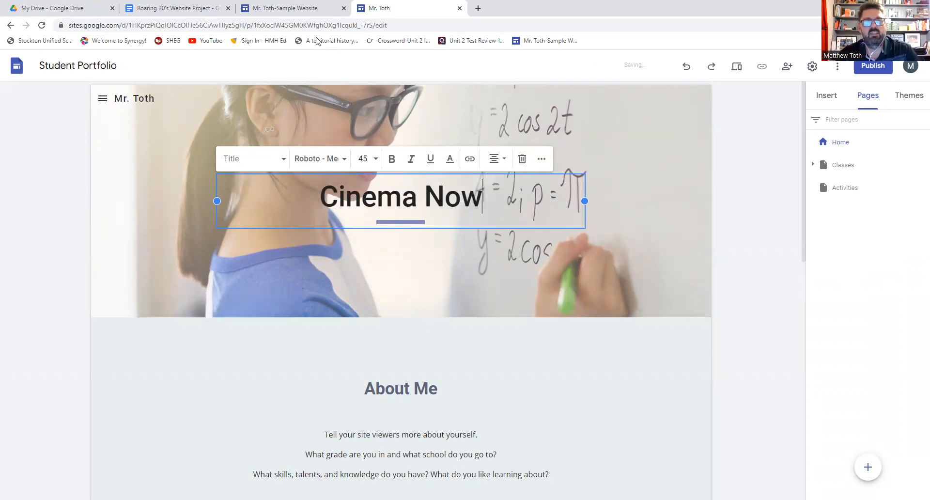
click(303, 9)
key(ctrl+Tab)
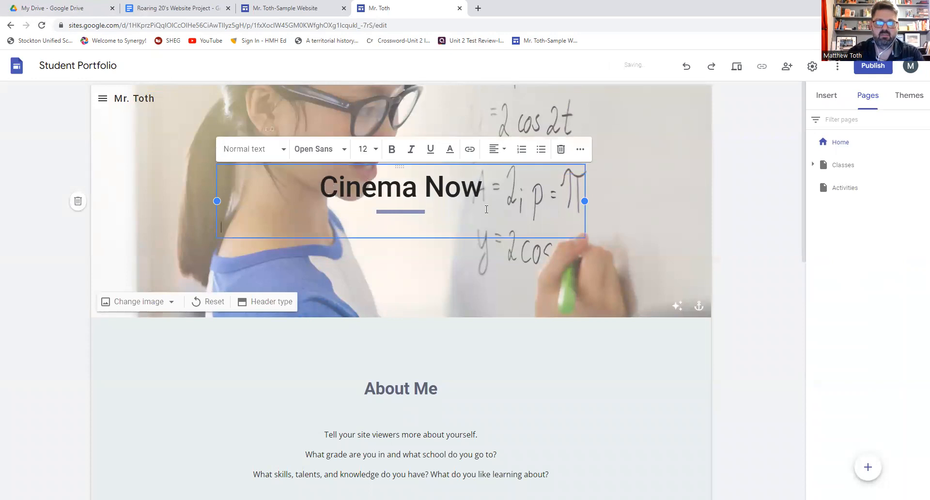
text(Ay)
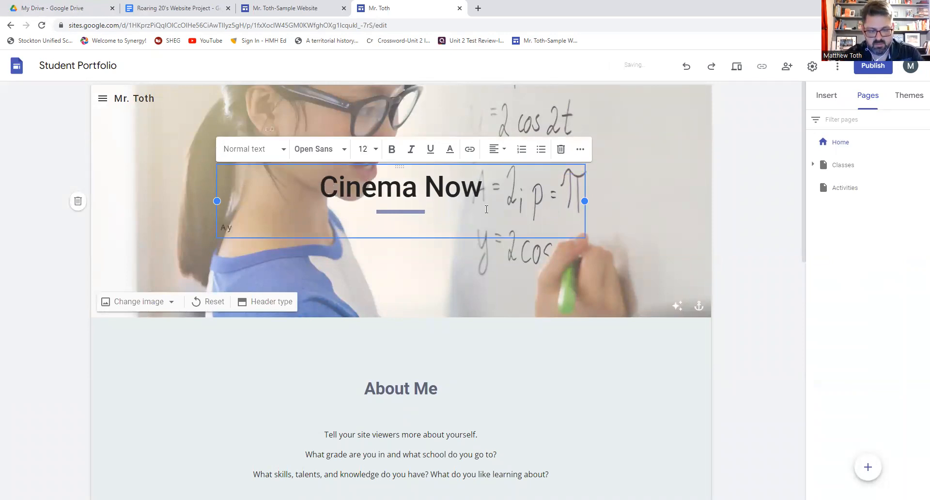
text( Year in Review (1929)
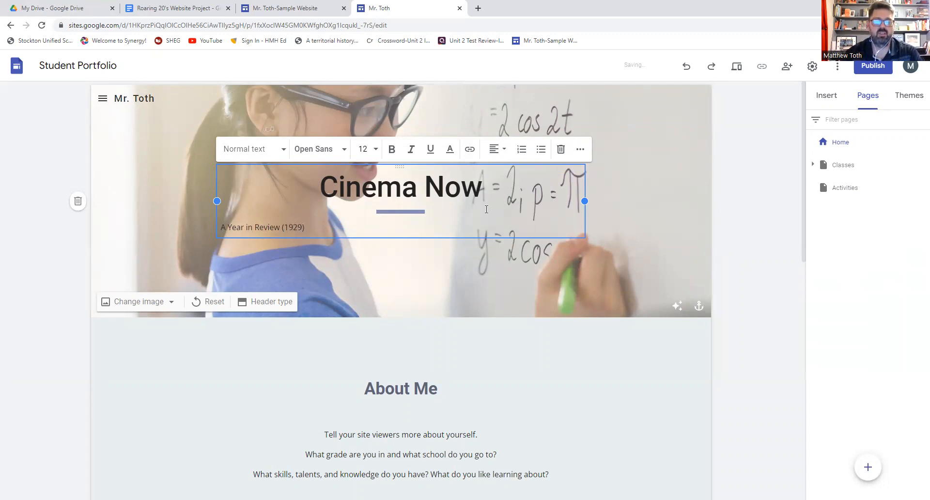
text())
- Center the header text and set it to Caveat Semi Bold, bold, size 24
key(ctrl+a)
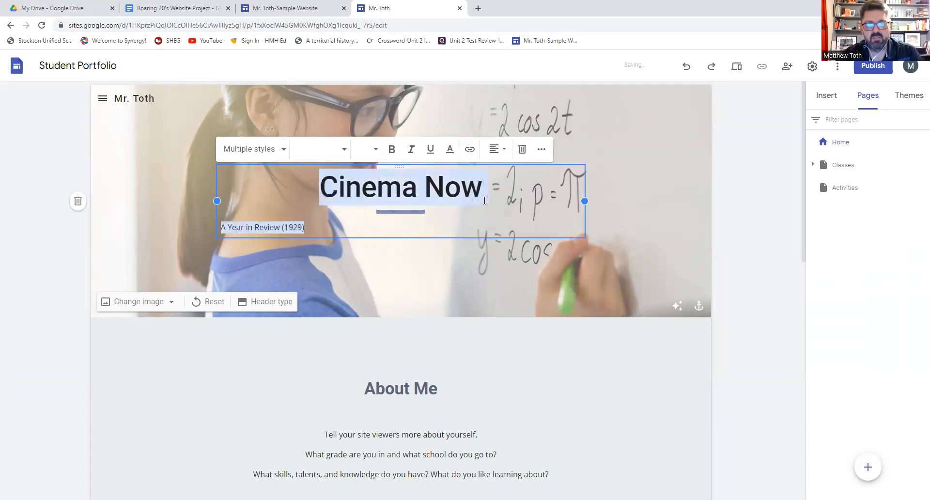
click(497, 149)
click(494, 176)
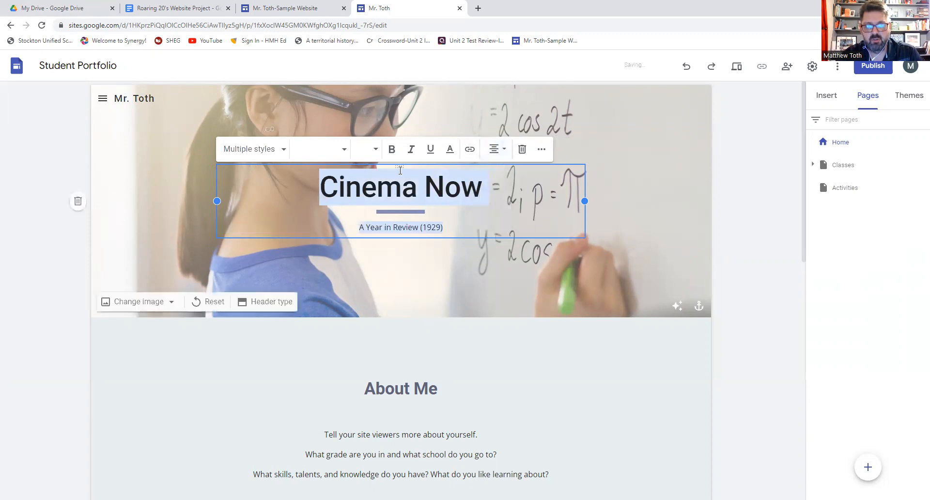
click(342, 150)
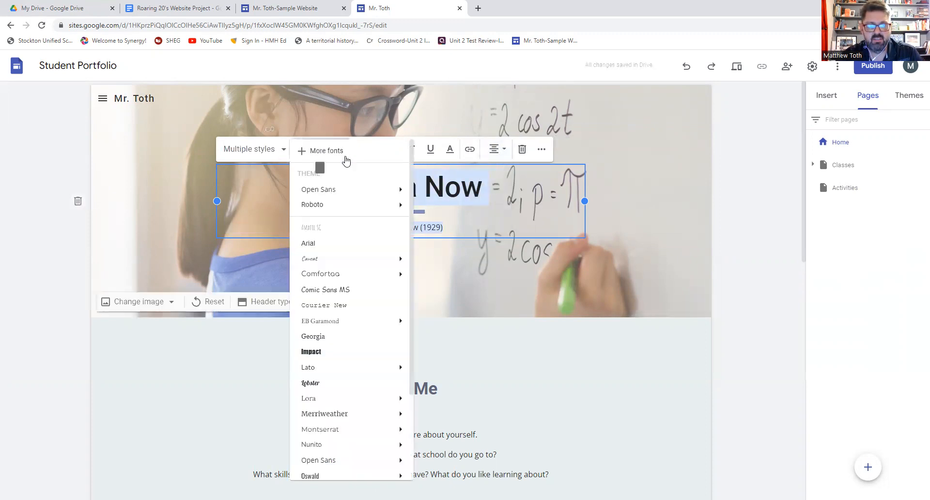
mouse_move(391, 207)
click(431, 246)
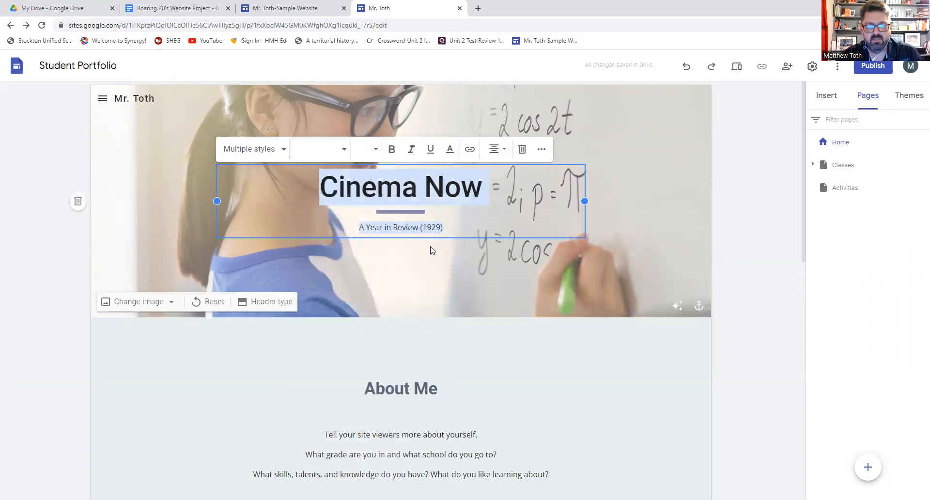
click(345, 151)
mouse_move(383, 260)
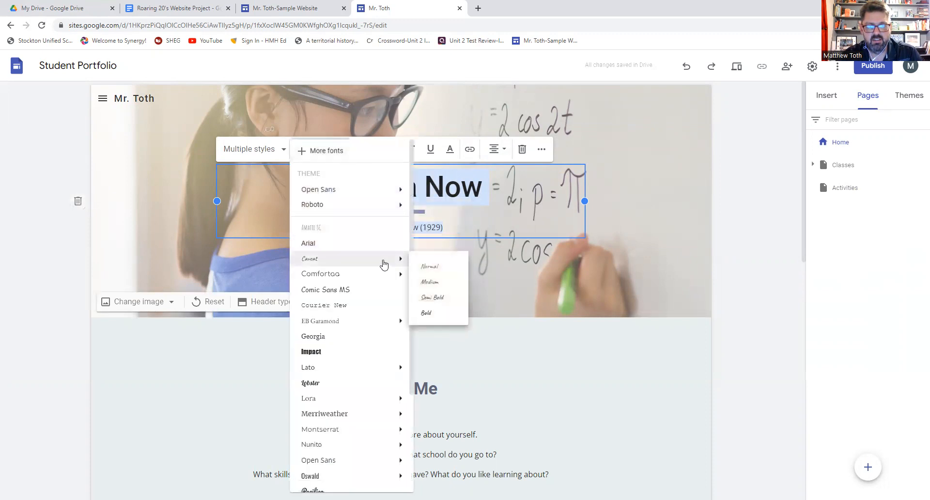
click(432, 297)
click(393, 150)
click(376, 149)
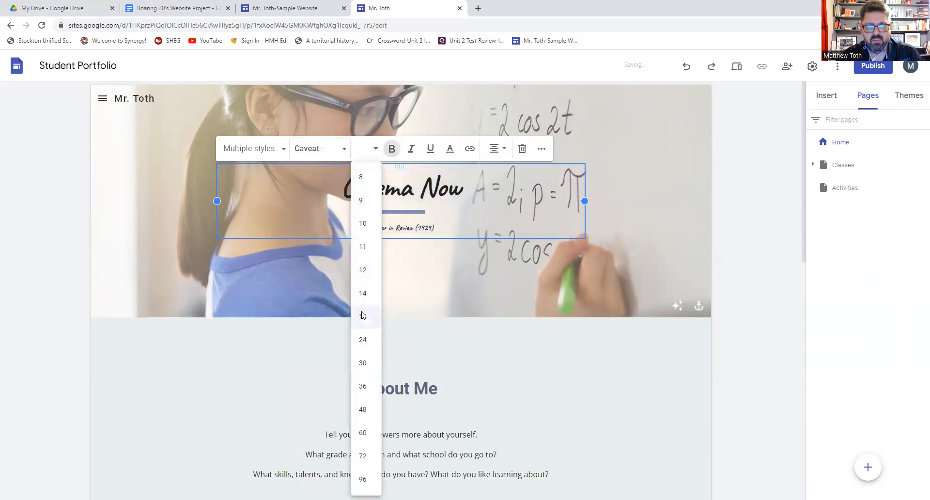
click(363, 340)
- Enlarge the 'Cinema Now' title line to size 60
click(449, 221)
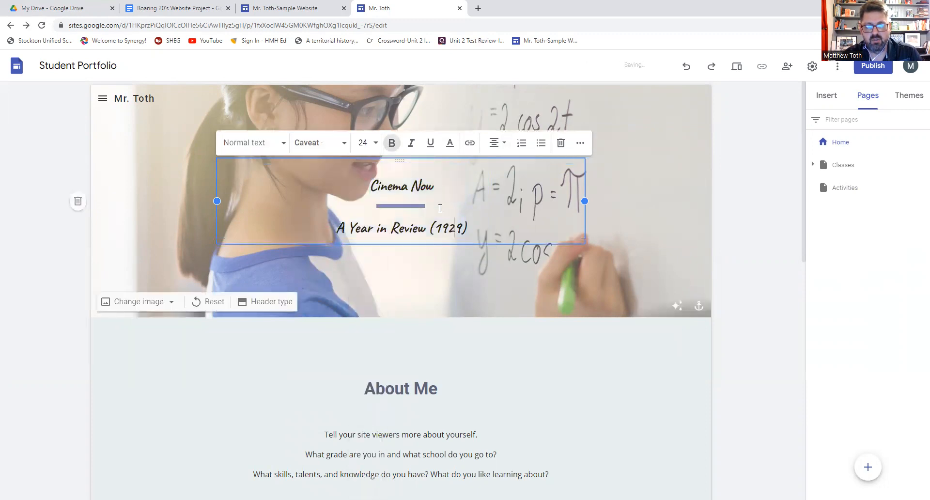
click(432, 188)
triple_click(431, 188)
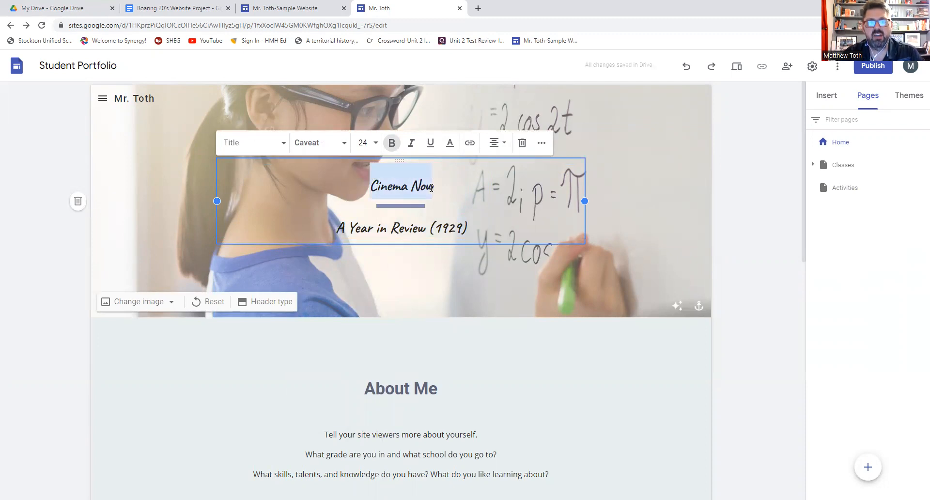
click(364, 143)
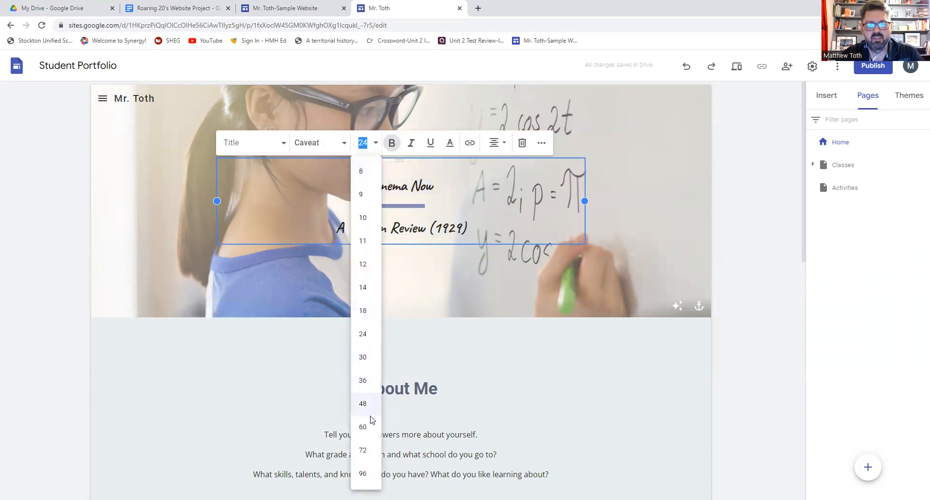
click(366, 434)
click(477, 233)
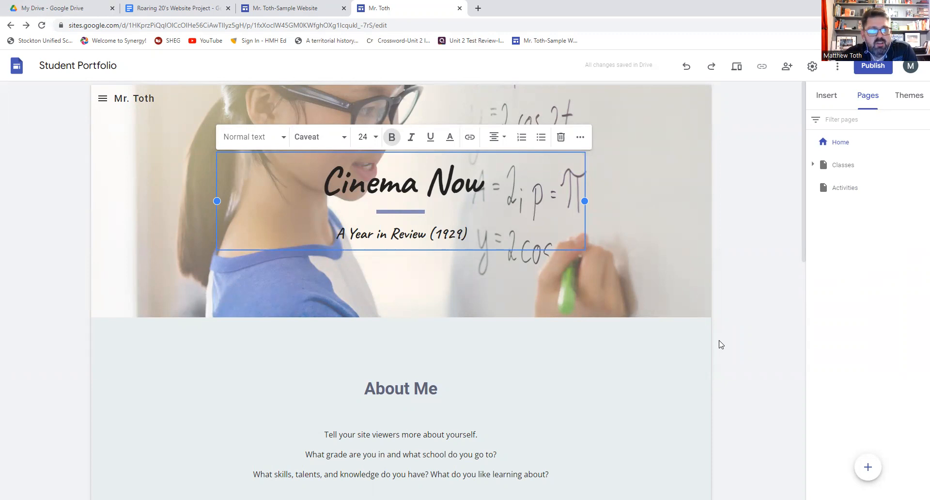
- Append '-Website Project' to the teacher's name in the header site name
click(155, 99)
text(-Website)
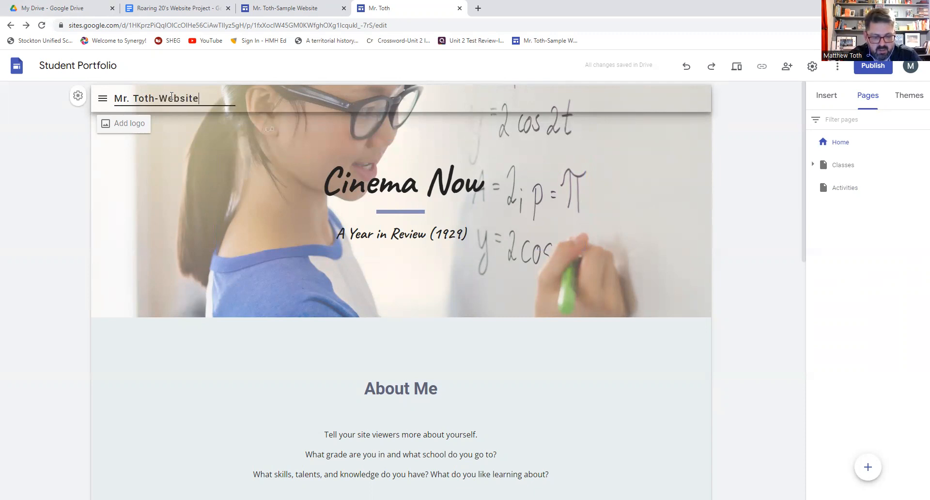
text( Project)
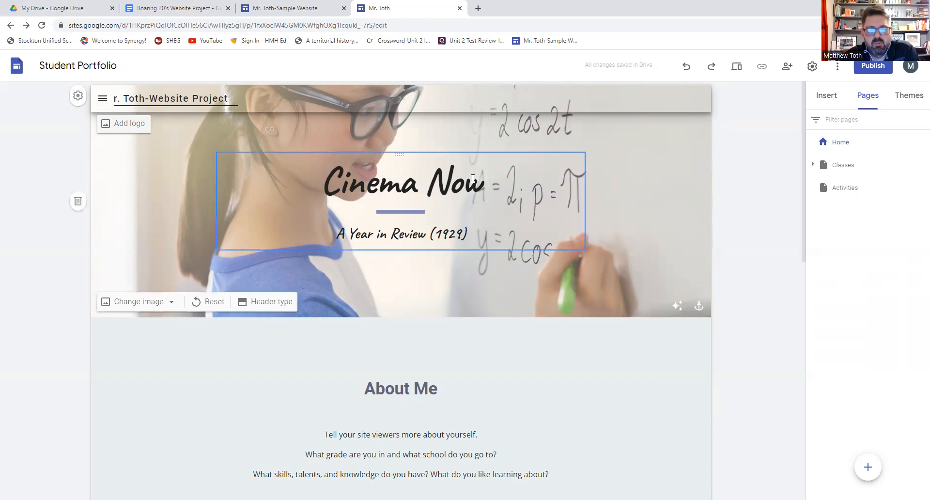
click(462, 234)
click(499, 281)
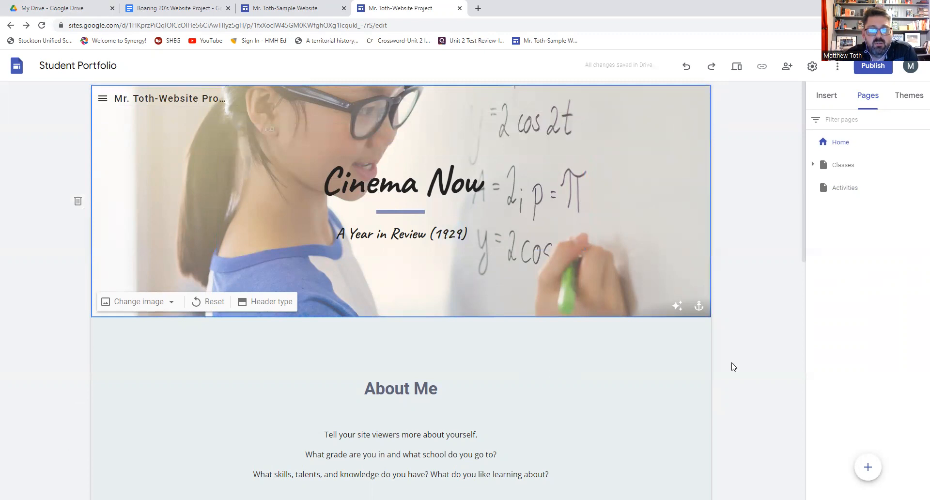
click(746, 367)
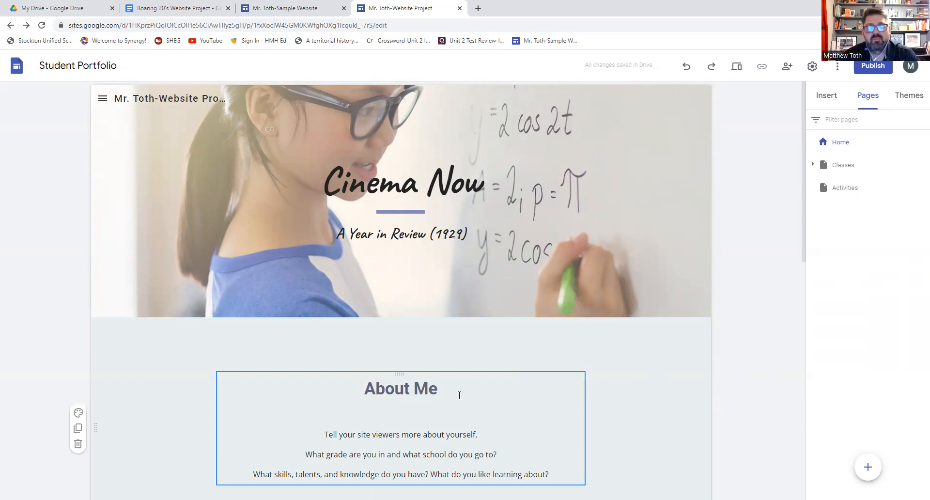
- Delete the About Me text box and the Strengths and Goals headings
scroll(468, 397, down, 4)
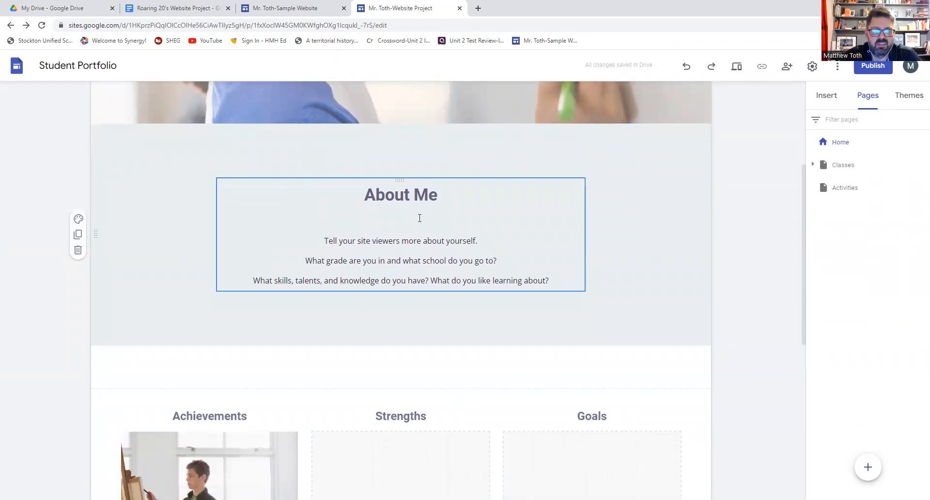
click(497, 191)
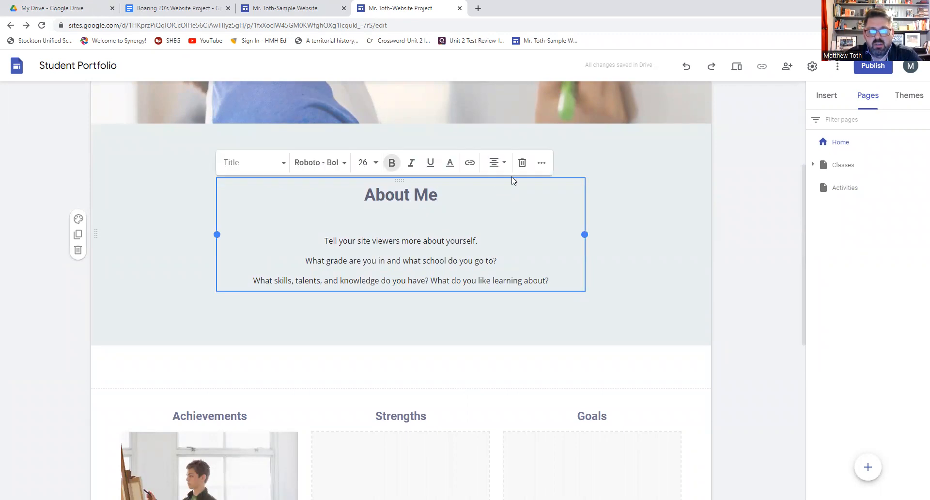
click(522, 163)
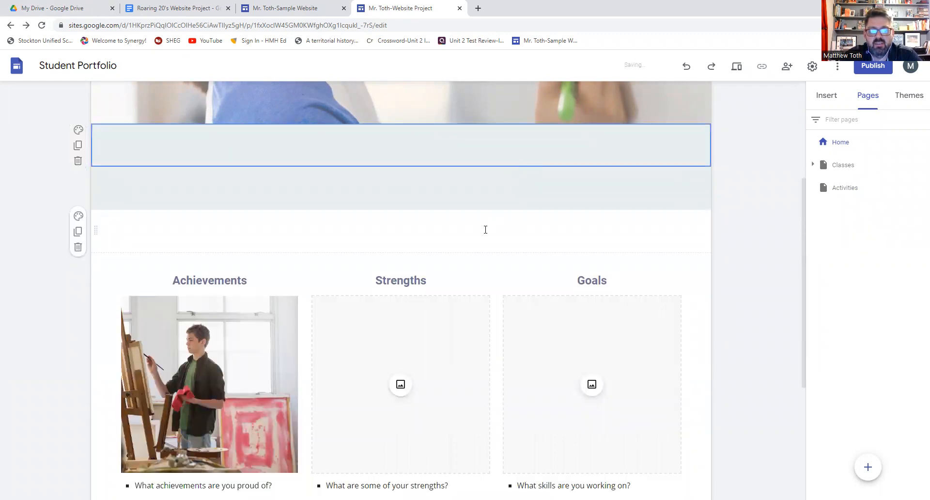
click(444, 278)
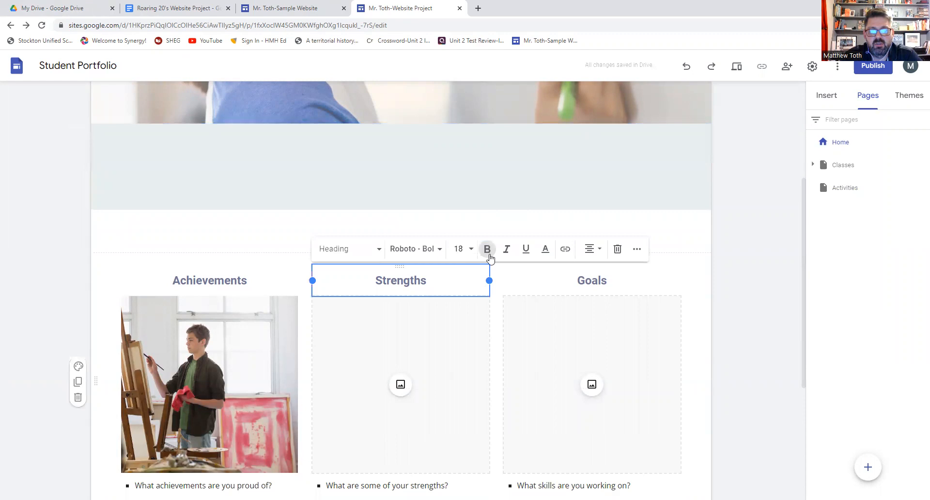
click(617, 248)
click(620, 268)
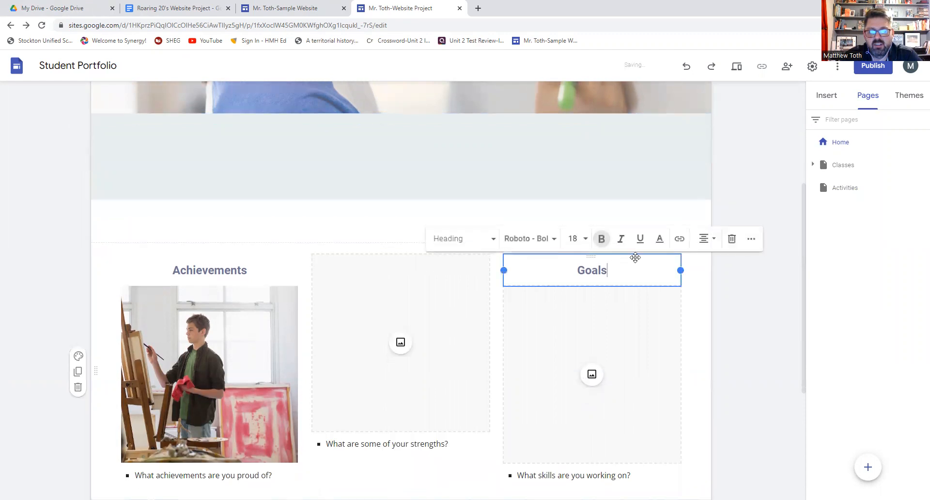
click(717, 240)
- Delete the Goals and Strengths images, the Achievements heading and the painter image
click(680, 256)
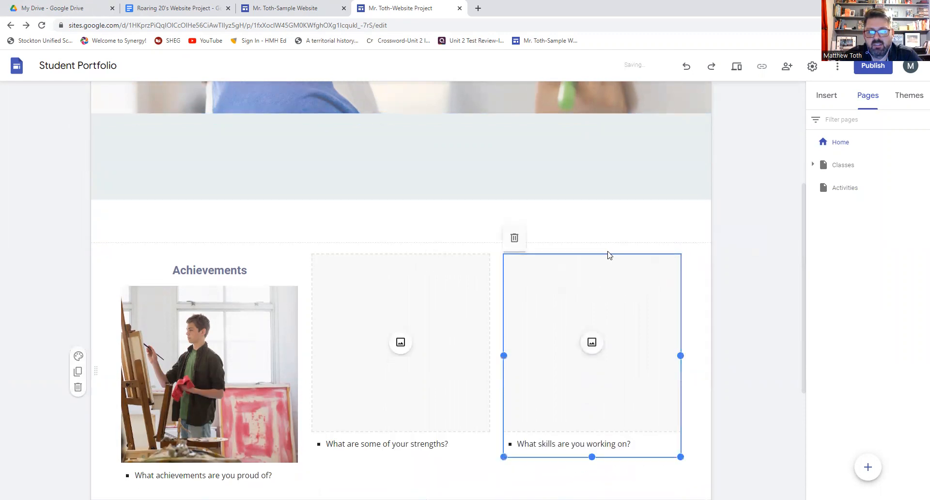
click(513, 240)
click(483, 253)
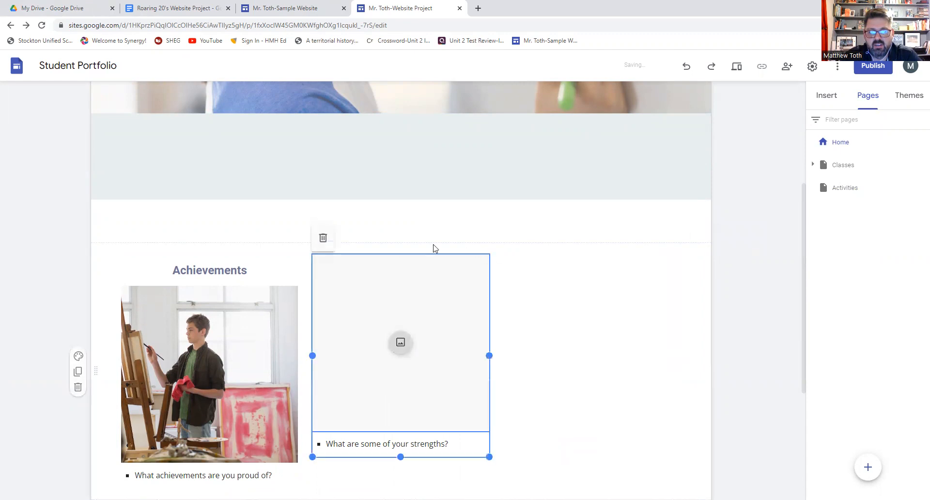
click(322, 243)
click(280, 274)
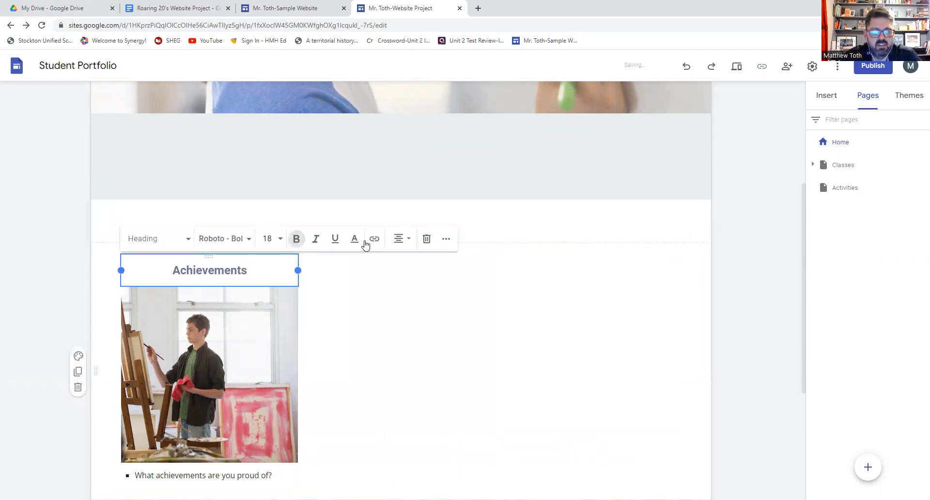
click(426, 241)
click(289, 264)
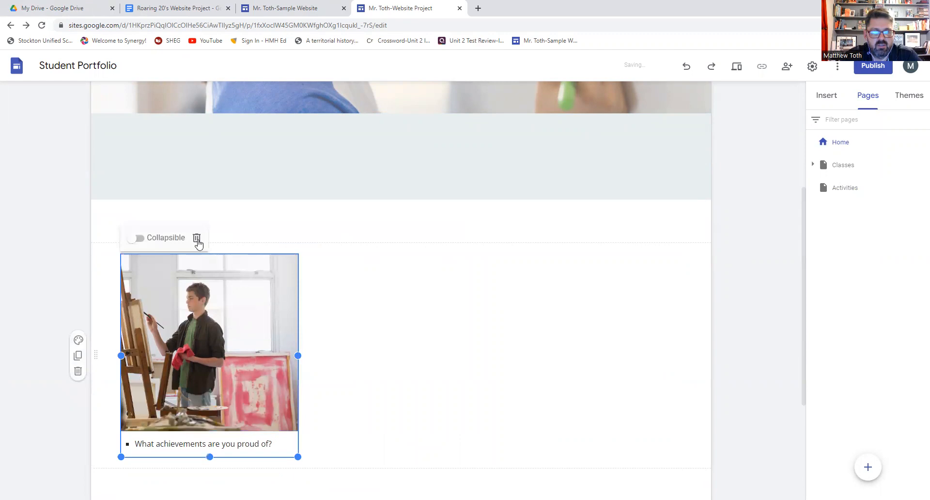
click(198, 240)
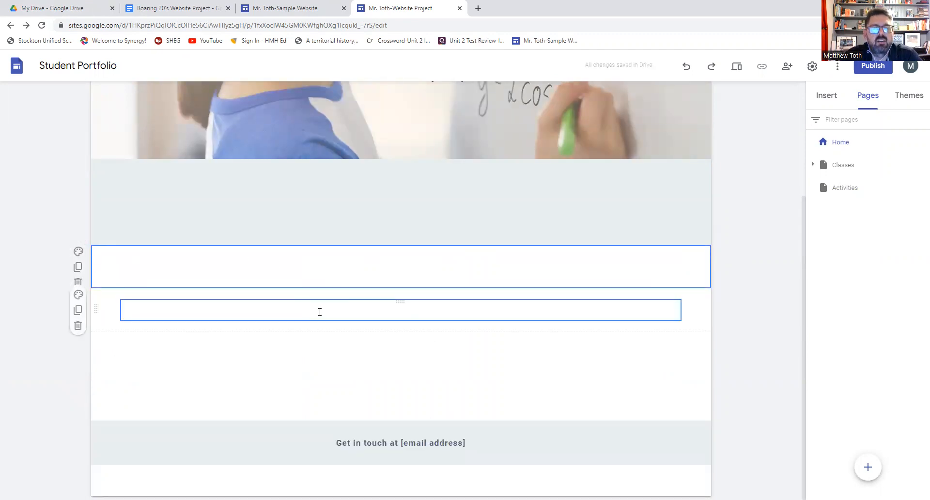
- Replace the footer's e-mail placeholder with the teacher's address and prefix the line with 'Web Designer - '
click(285, 8)
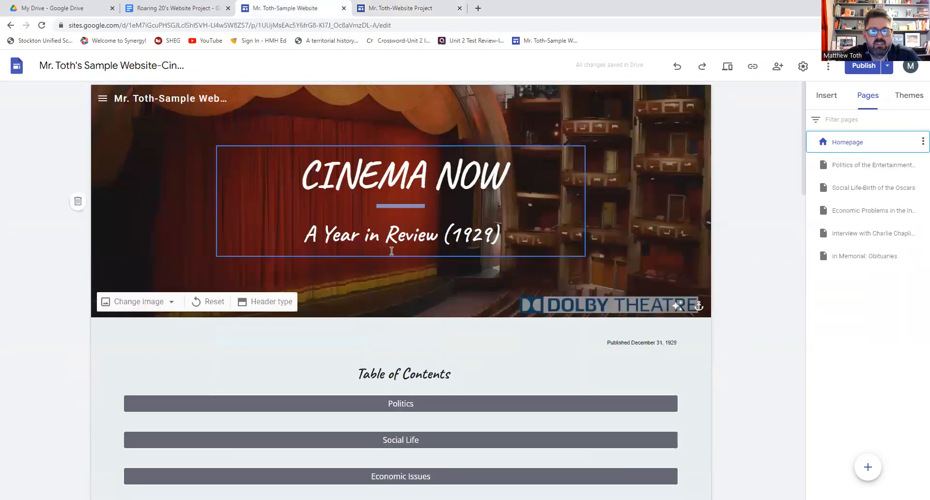
scroll(392, 251, down, 6)
scroll(391, 251, down, 10)
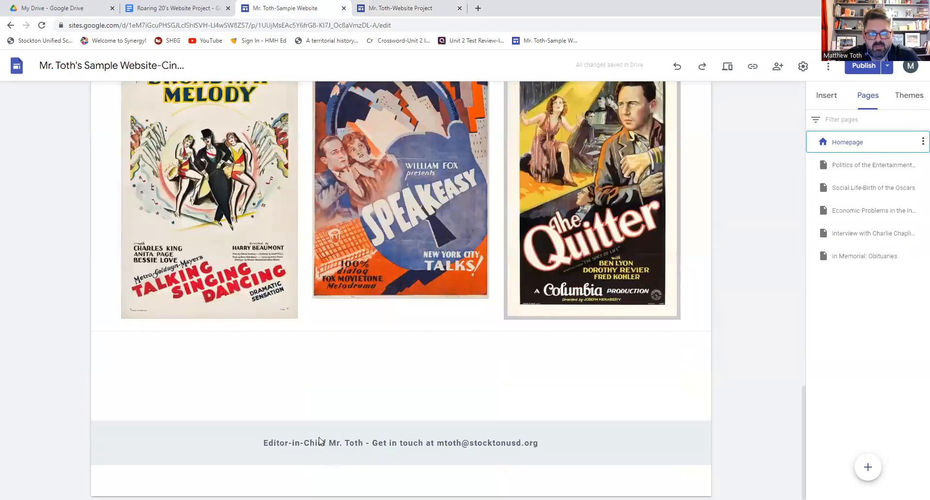
click(382, 14)
mouse_move(433, 441)
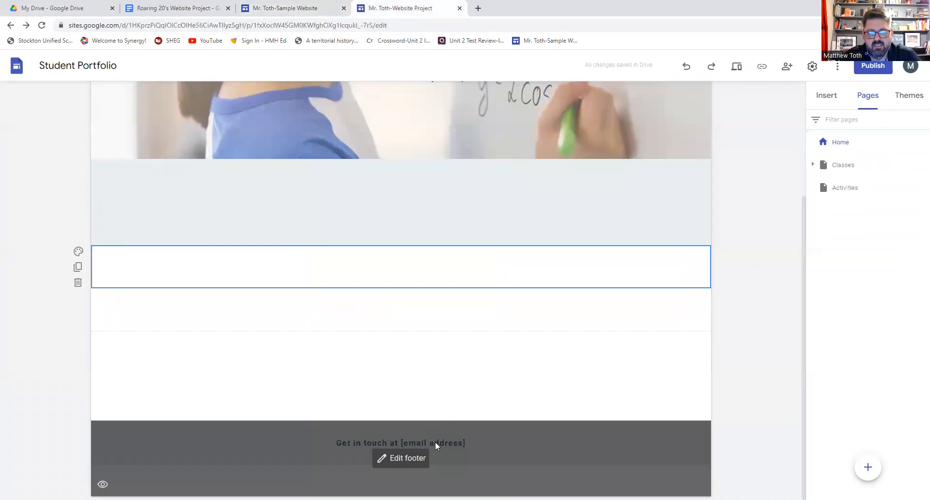
click(406, 459)
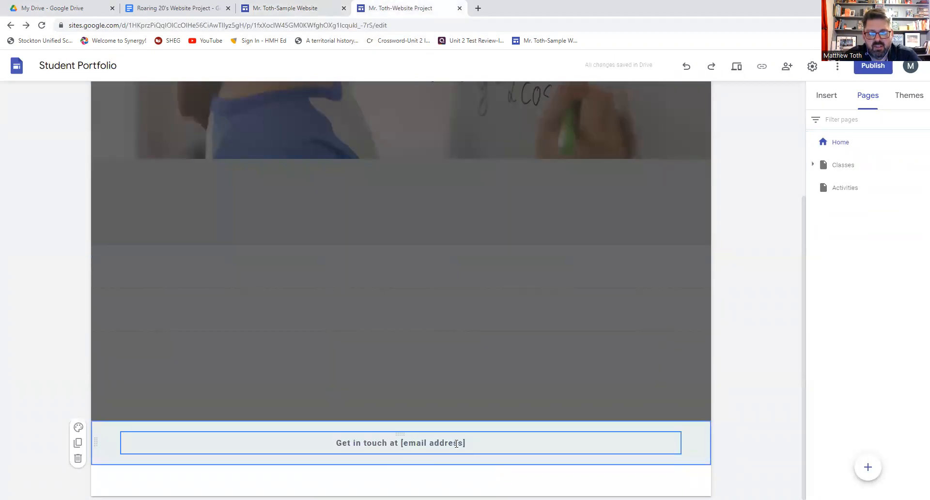
drag(463, 443, 407, 449)
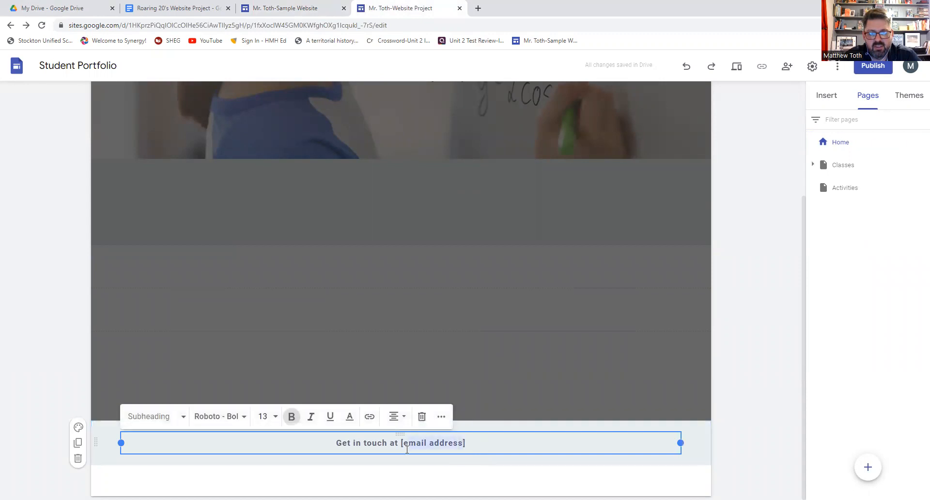
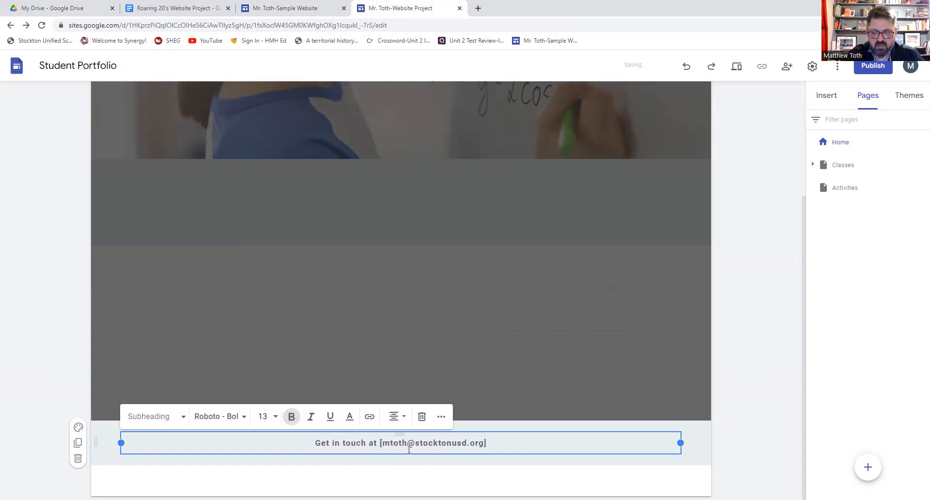
text(Editor)
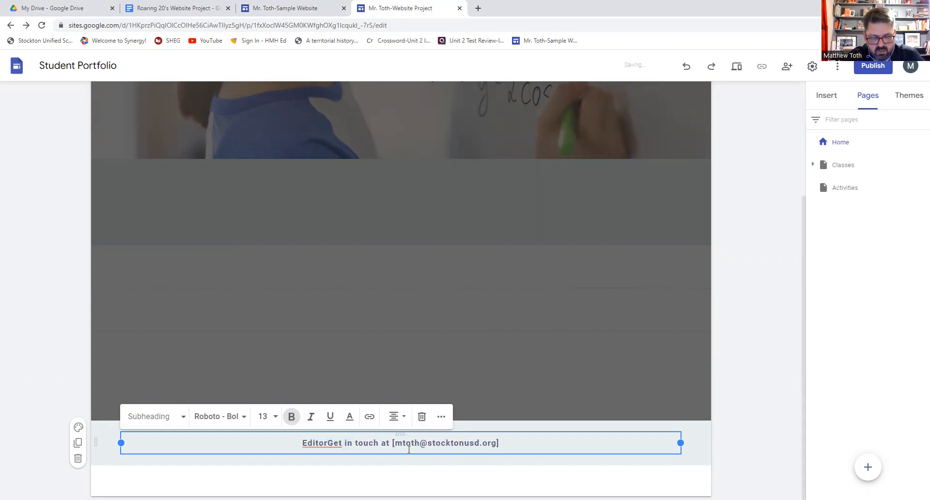
text(-in-)
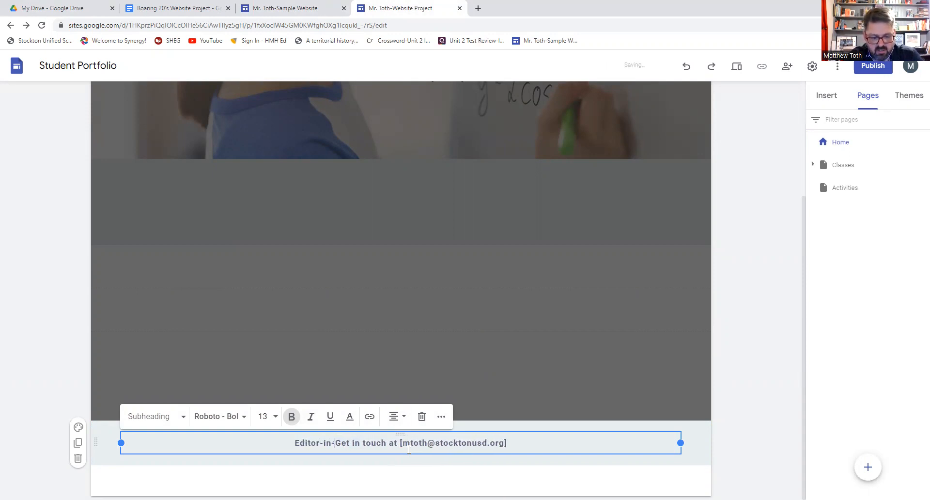
text(Chief)
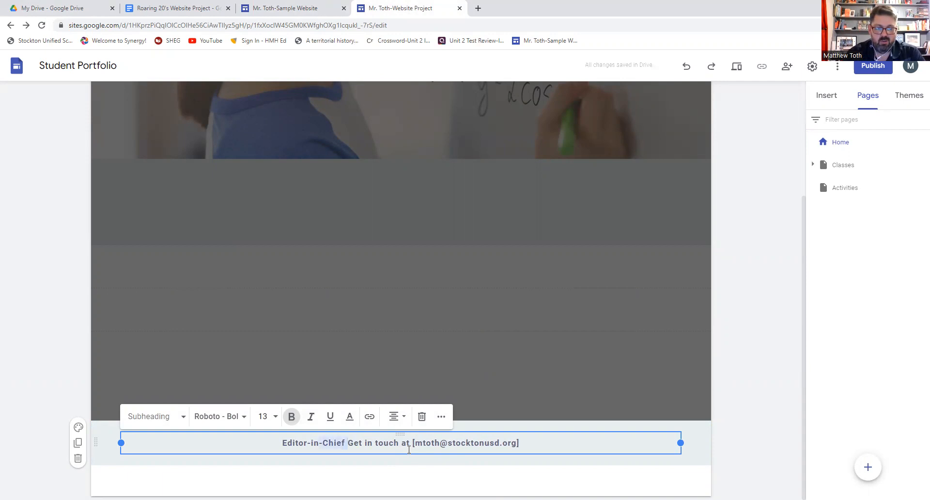
text( Web Designer)
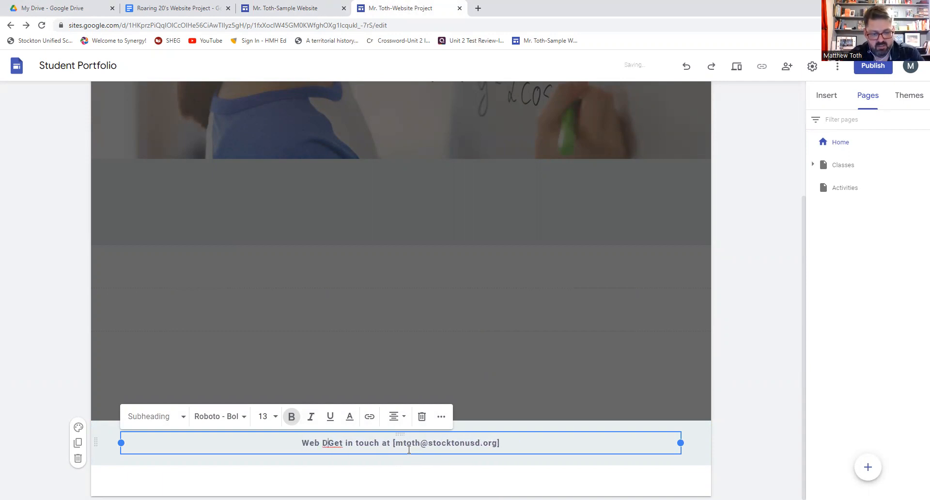
text( -)
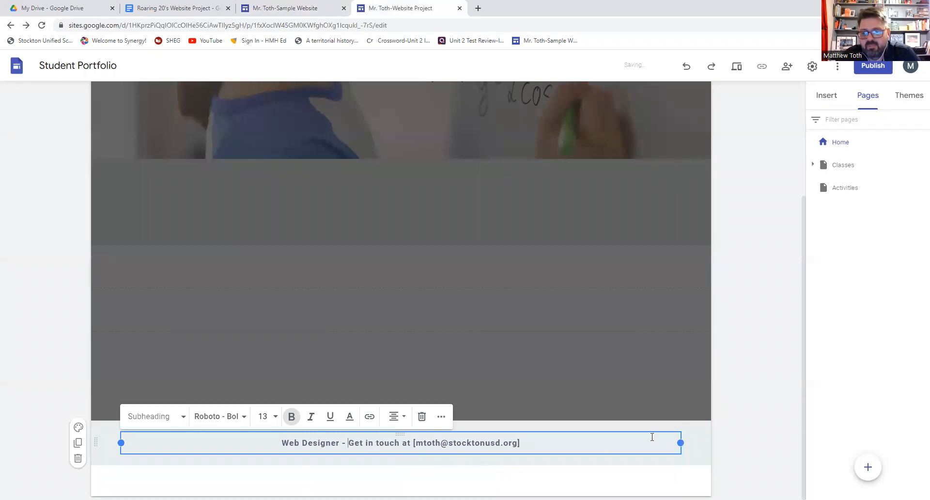
click(708, 440)
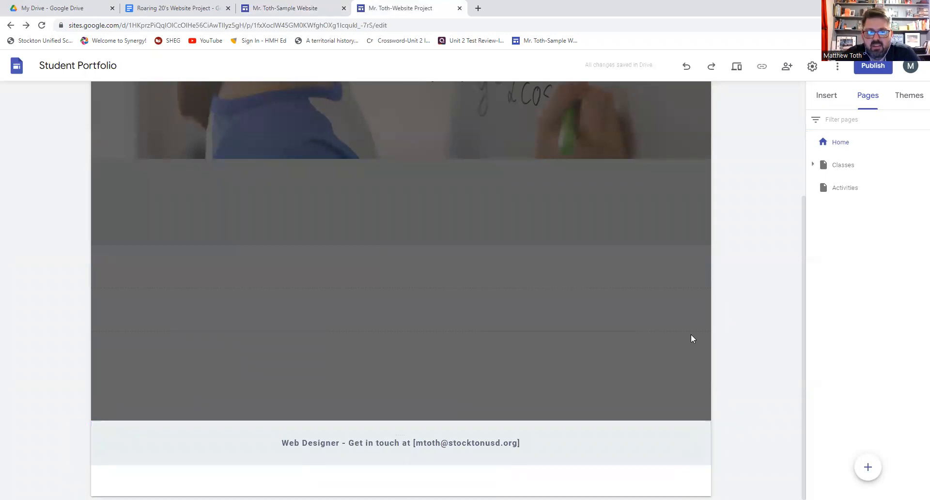
click(533, 312)
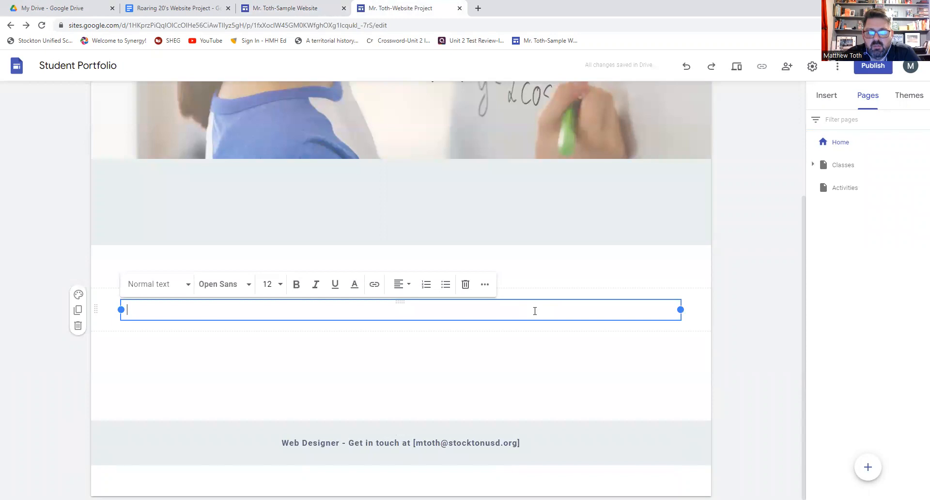
click(744, 308)
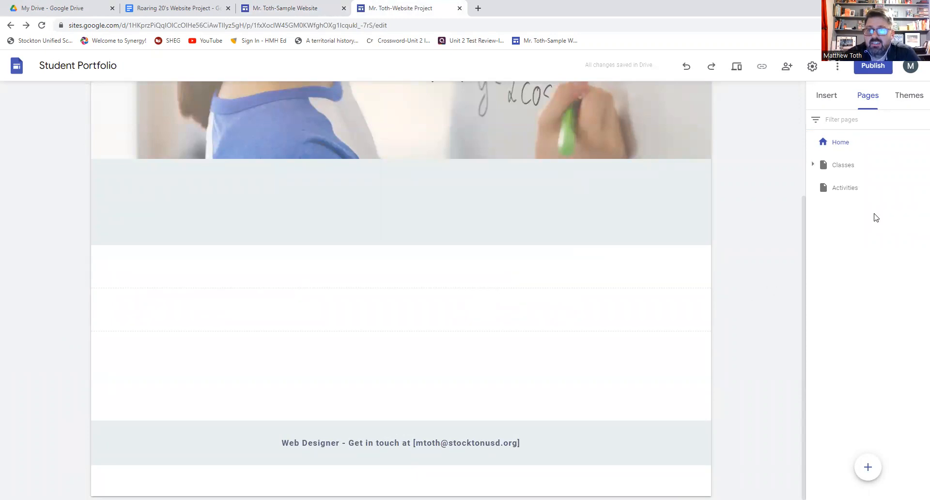
click(827, 97)
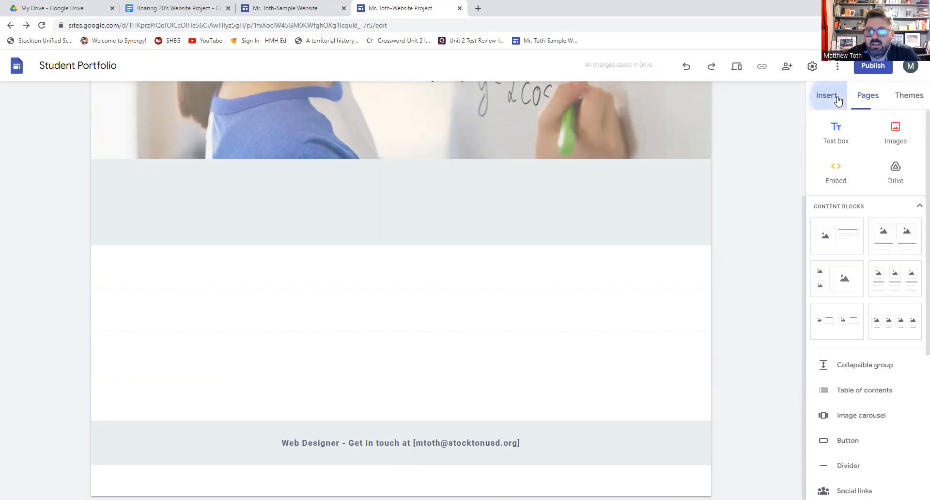
click(871, 97)
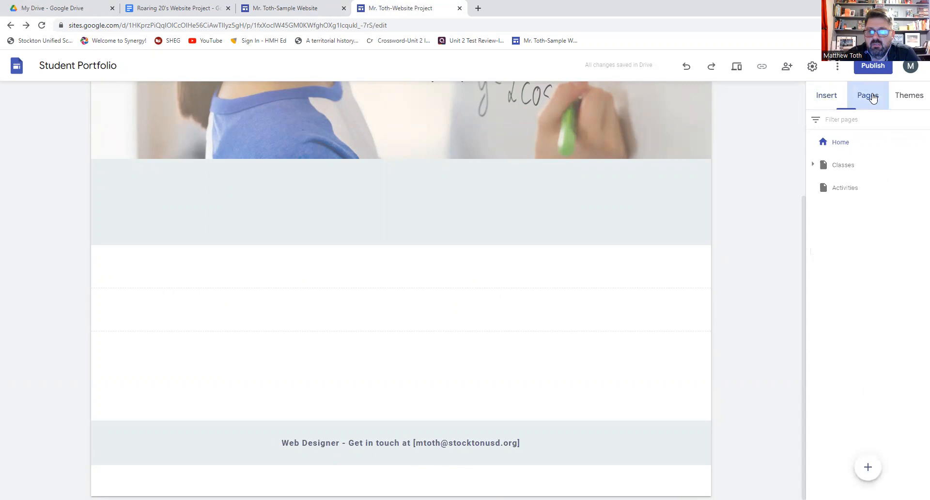
click(840, 144)
scroll(519, 153, up, 4)
scroll(520, 153, down, 4)
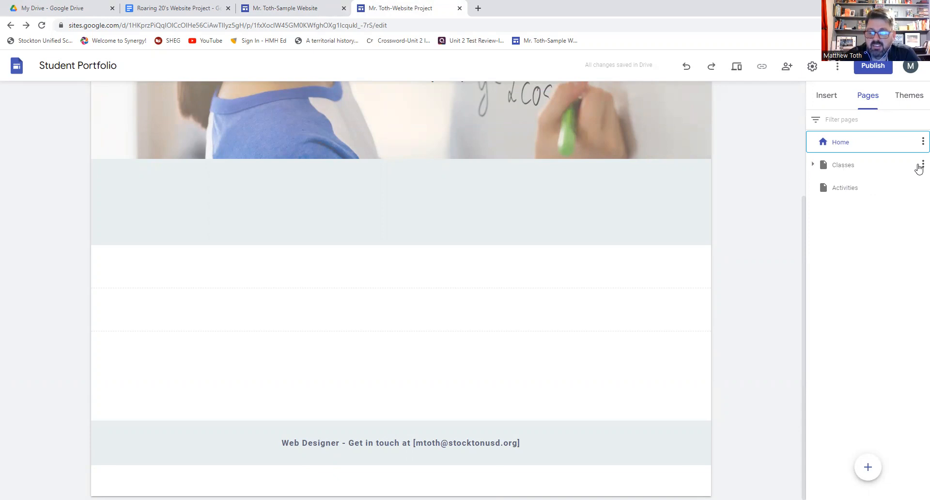
- Delete the Classes page, then bring up the Activities page and its options menu
click(921, 165)
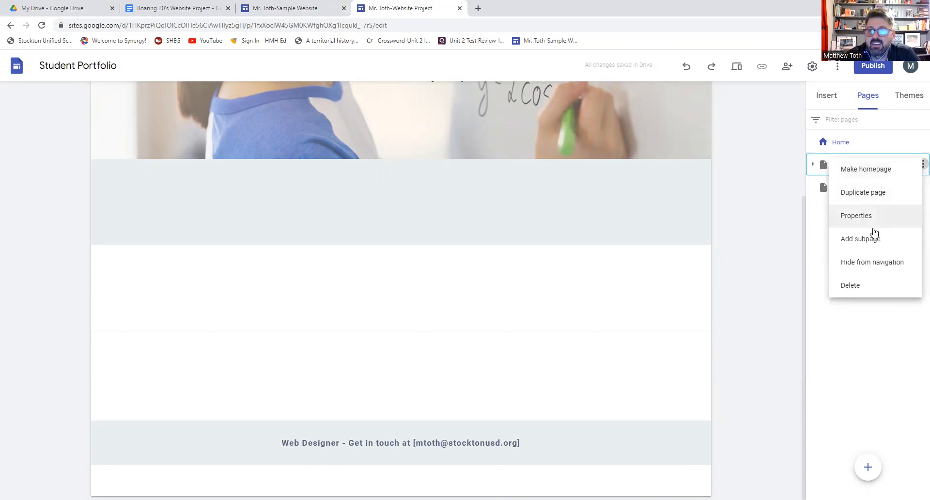
click(859, 289)
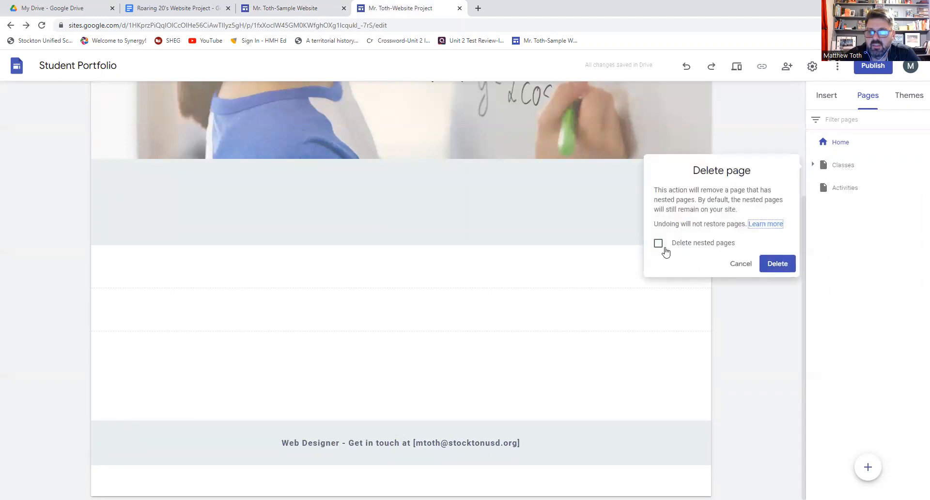
click(784, 264)
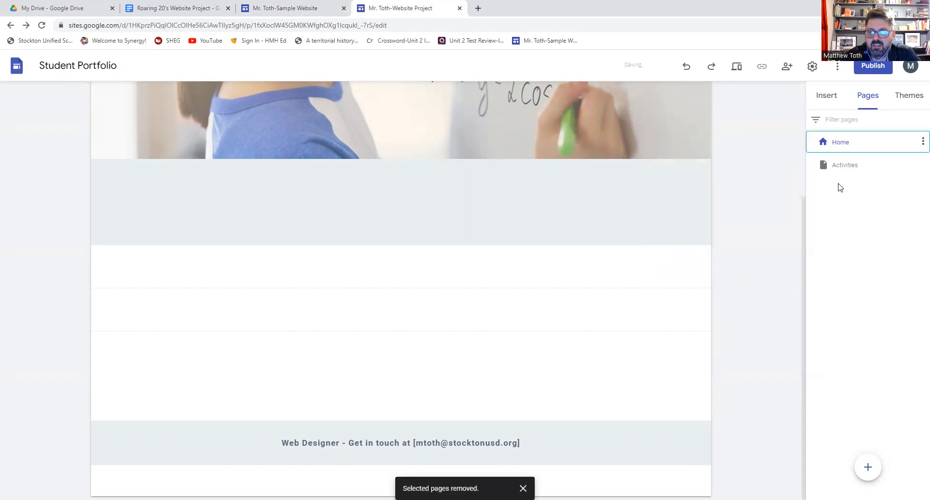
click(851, 168)
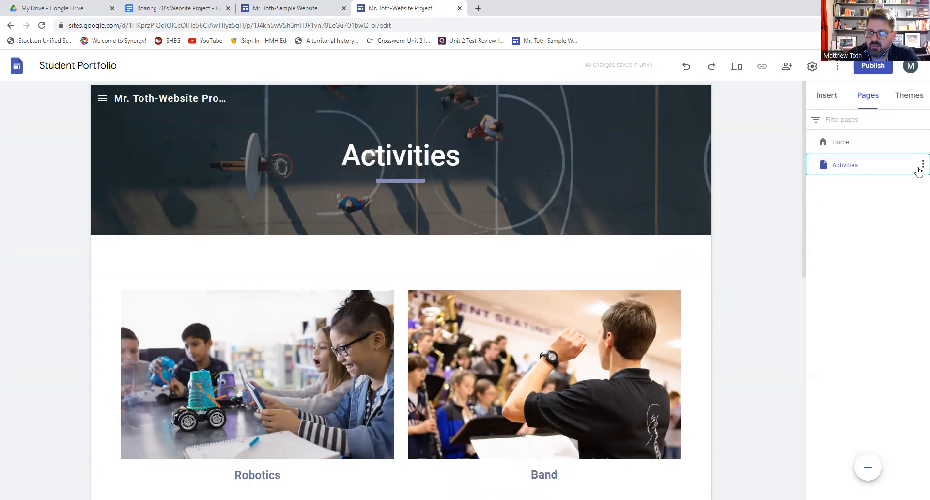
click(923, 165)
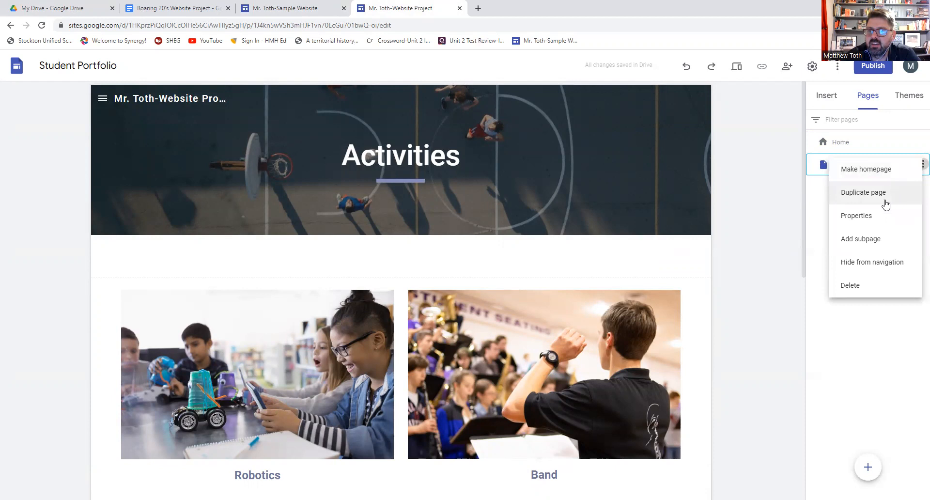
- Rename the Activities page to 'Politics' in its page properties
click(876, 217)
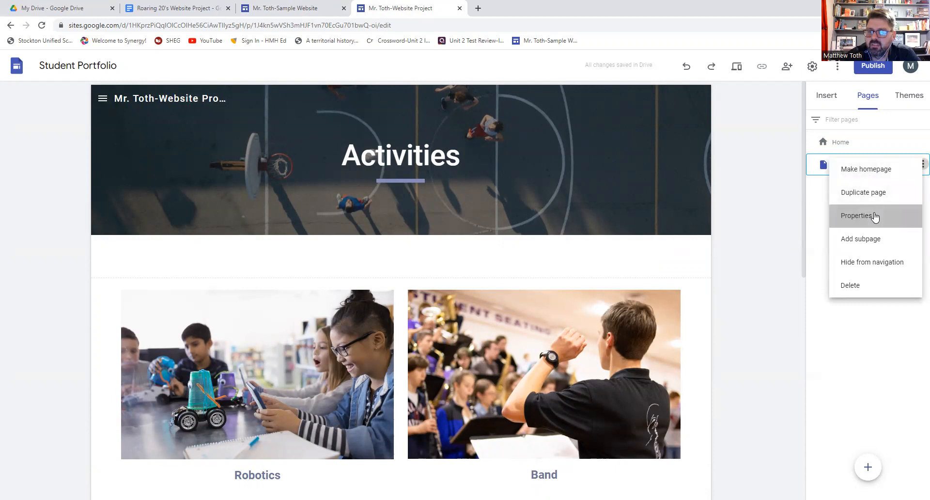
drag(712, 203, 661, 207)
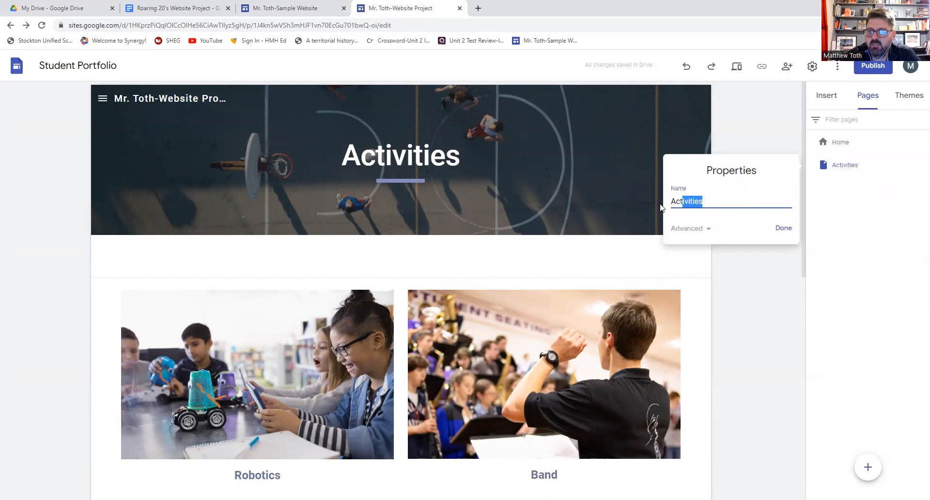
text(Politics)
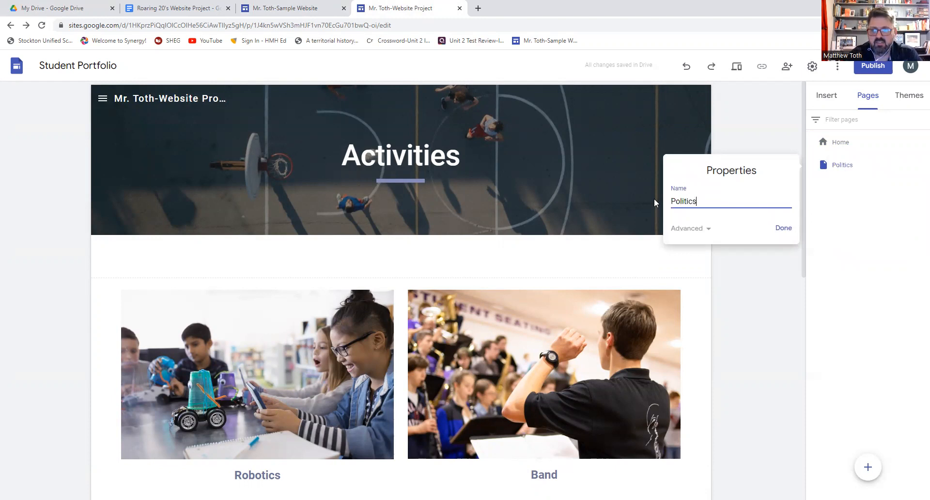
click(784, 228)
- Change the page's banner title from 'Activities' to 'Politics'
click(843, 167)
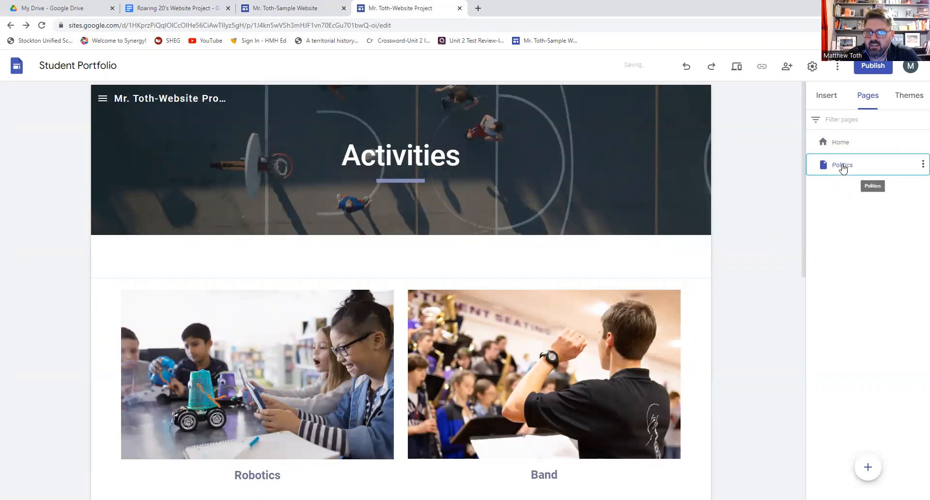
click(460, 157)
double_click(460, 156)
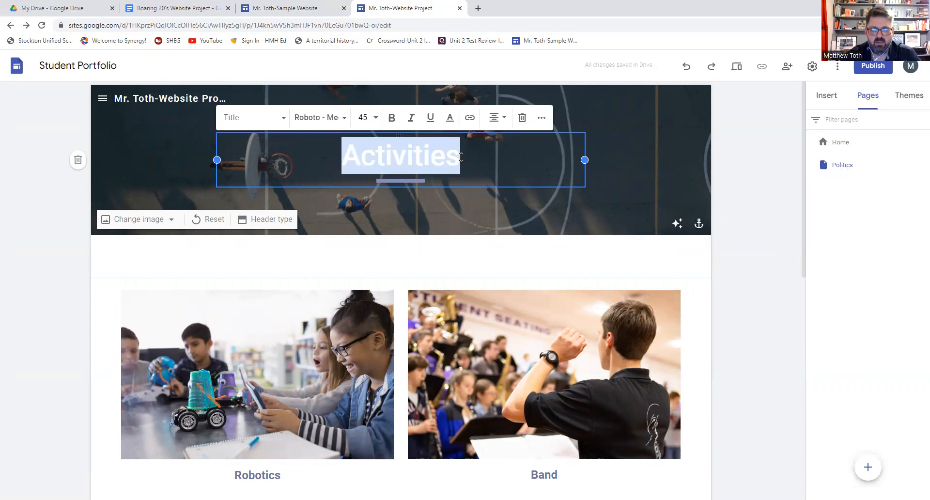
text(Politics)
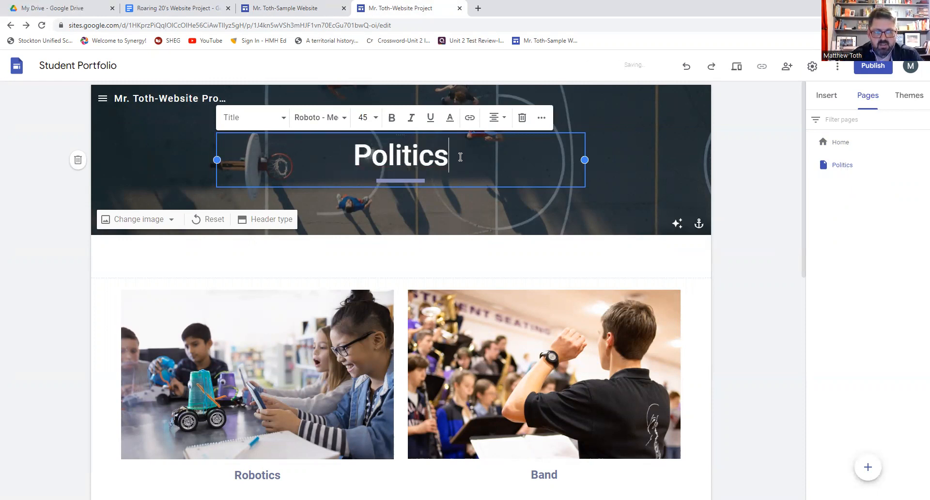
click(461, 205)
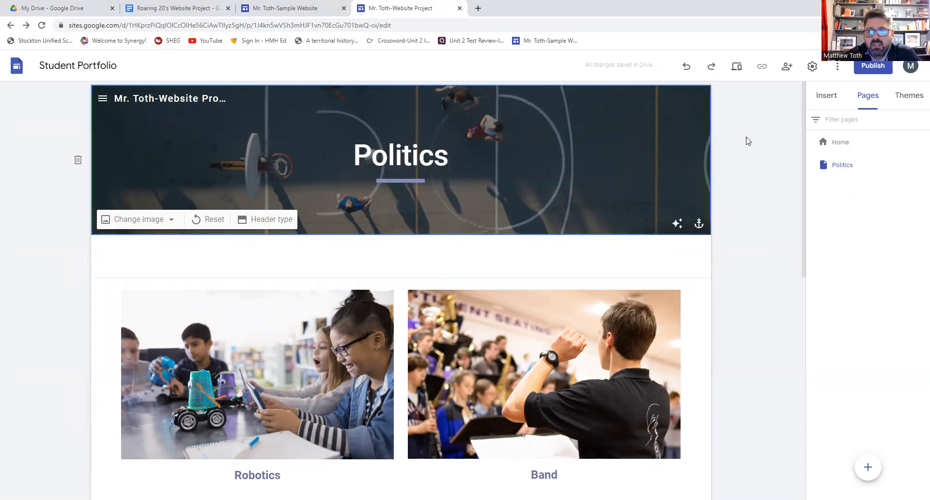
- Delete the Band, Robotics and both empty Activity cards from the Politics page
click(845, 145)
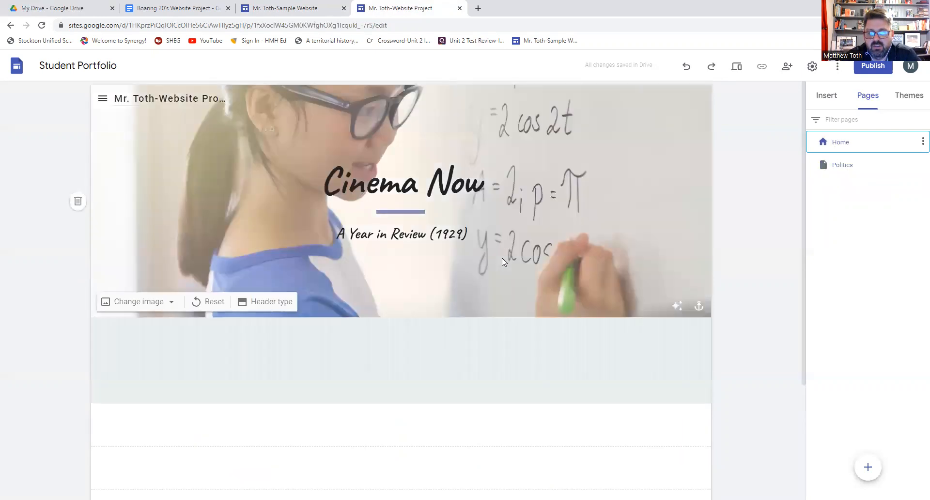
scroll(502, 262, up, 4)
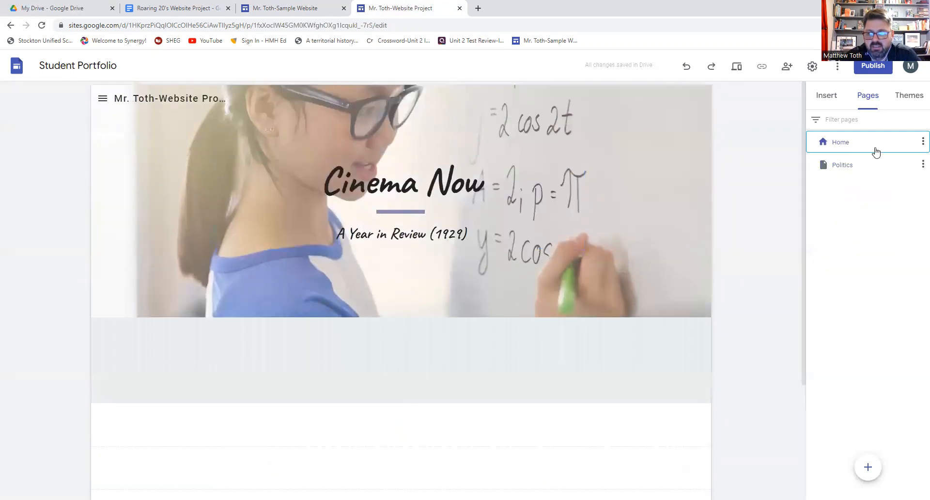
click(845, 170)
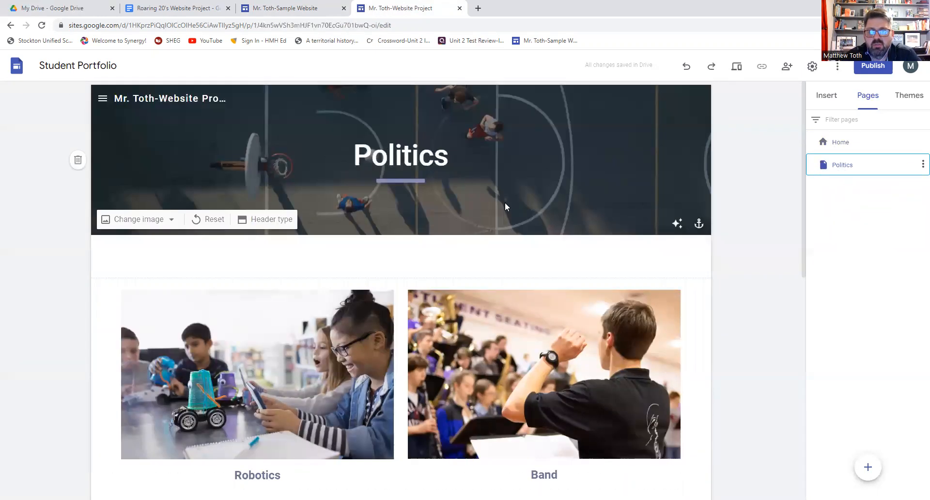
scroll(435, 209, down, 4)
click(590, 175)
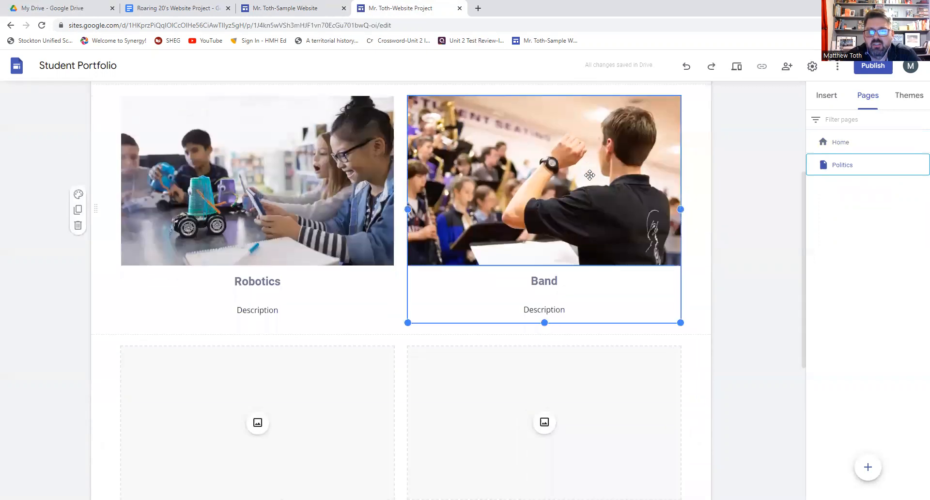
click(483, 95)
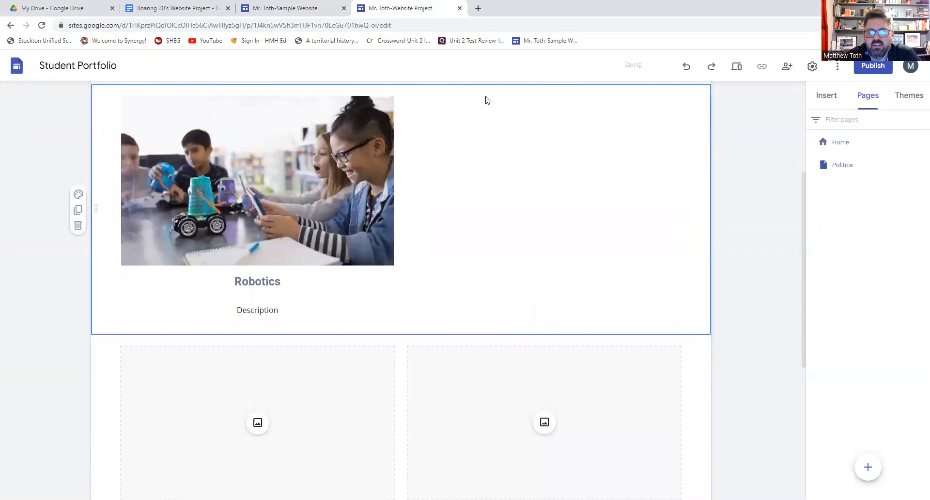
click(378, 121)
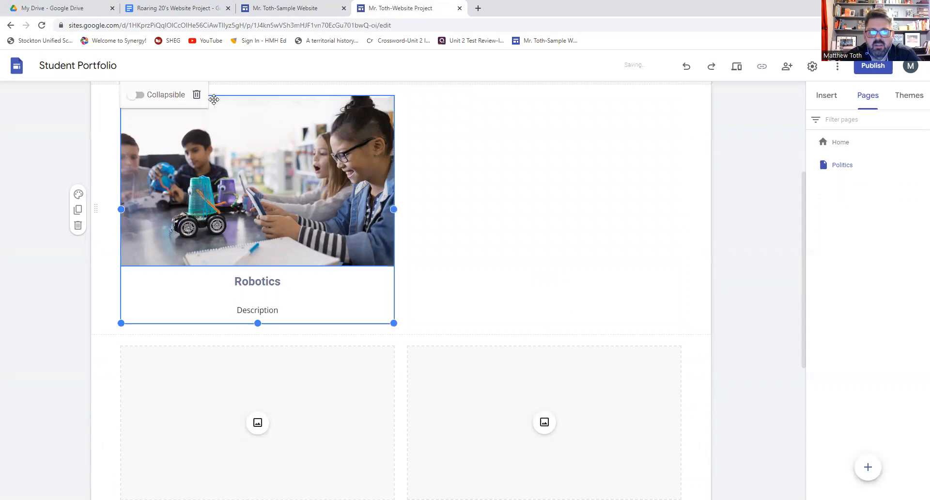
click(197, 95)
click(349, 160)
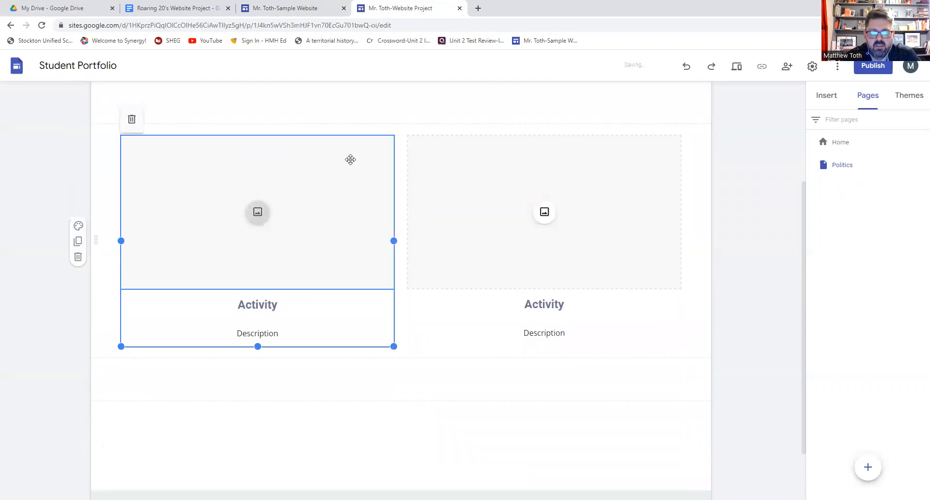
click(132, 120)
click(438, 145)
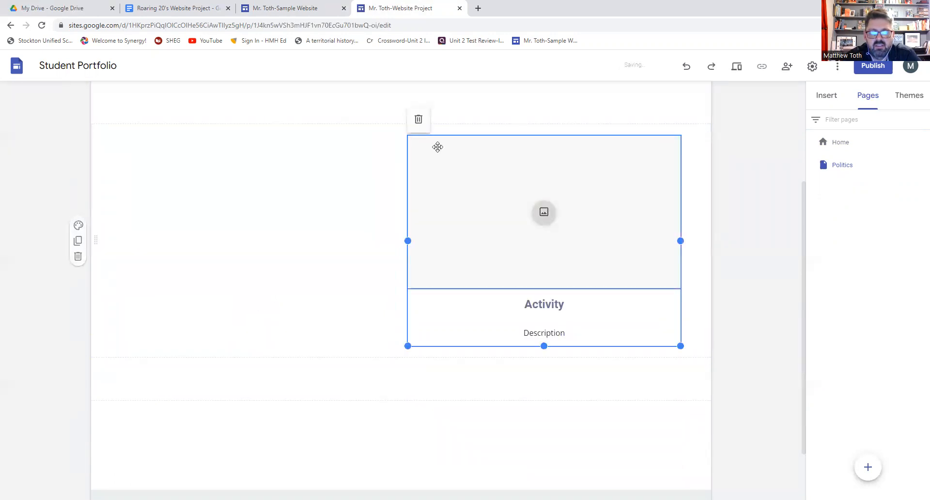
click(420, 121)
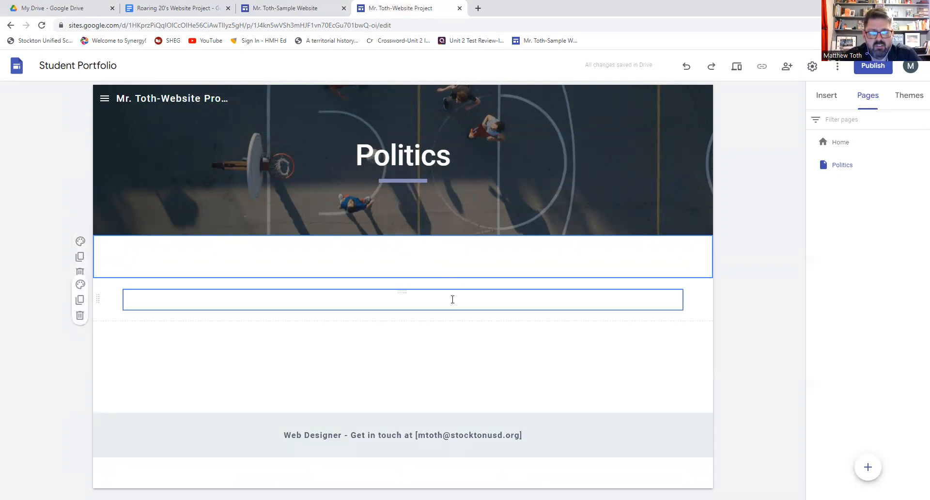
- Return to the Home page, then bring up the Roaring 20's project requirements document
click(839, 144)
scroll(481, 161, down, 4)
scroll(480, 161, up, 4)
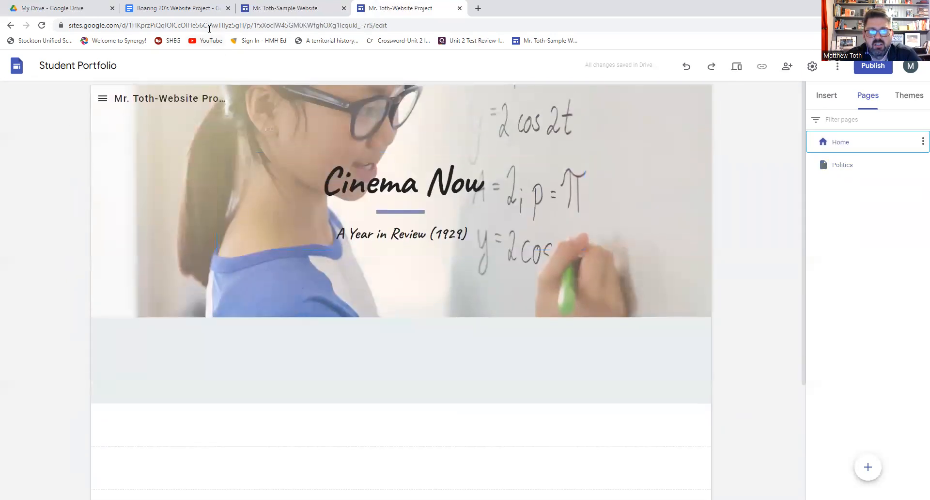
click(203, 9)
- Review the Roaring 20's project doc's article requirements and rubric, then return to the Sites editor
scroll(420, 196, down, 4)
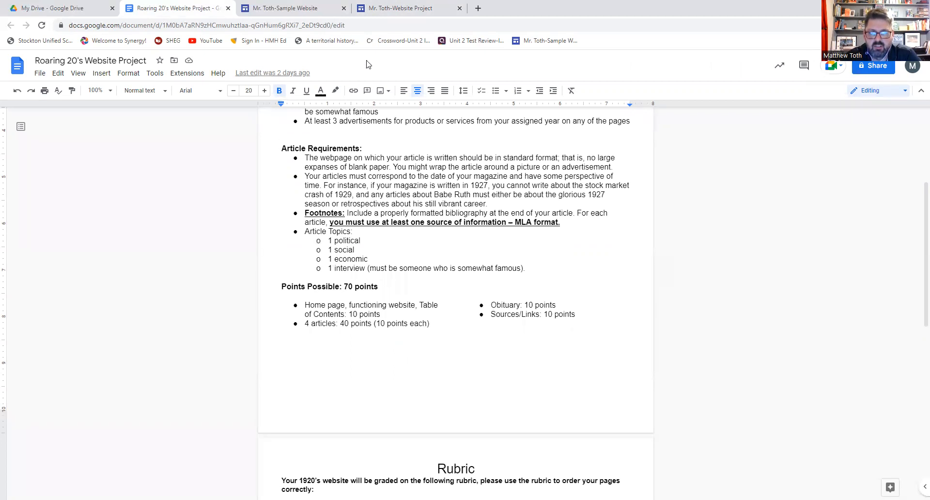
click(373, 10)
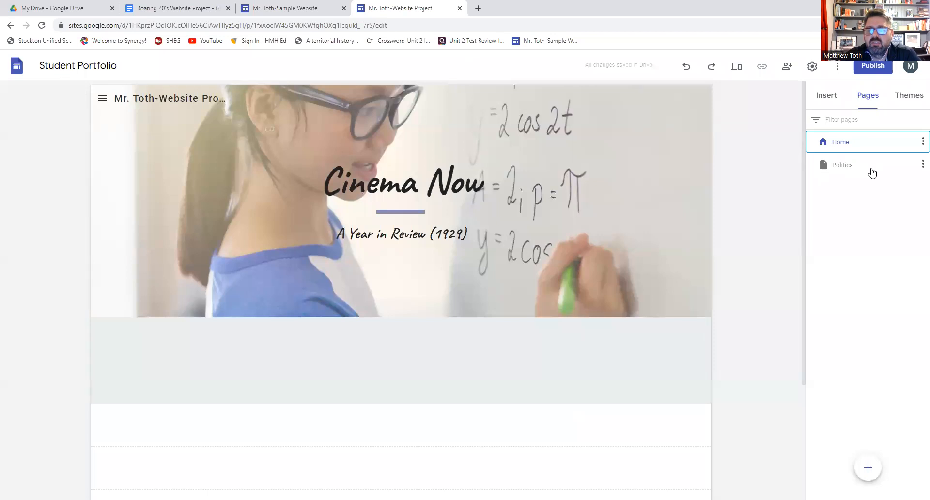
- Duplicate the Politics page as a new page named Social
click(839, 171)
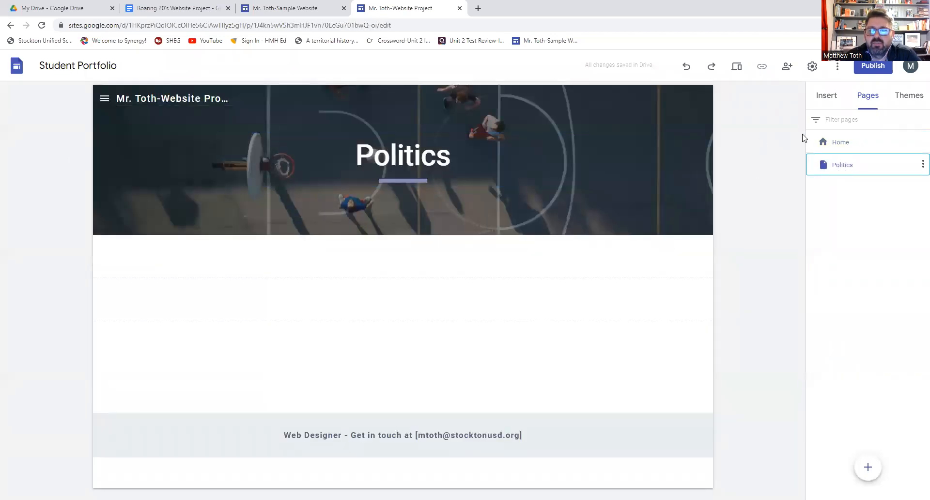
click(922, 166)
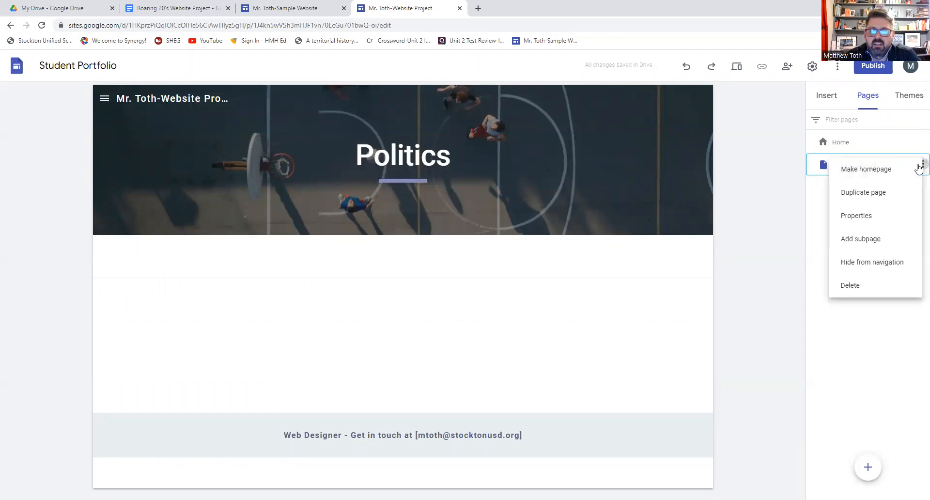
click(877, 192)
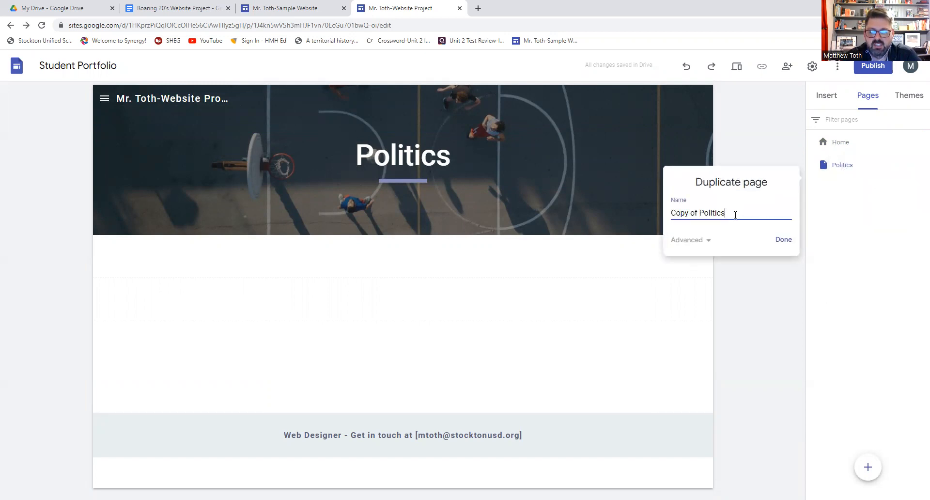
drag(736, 215, 665, 219)
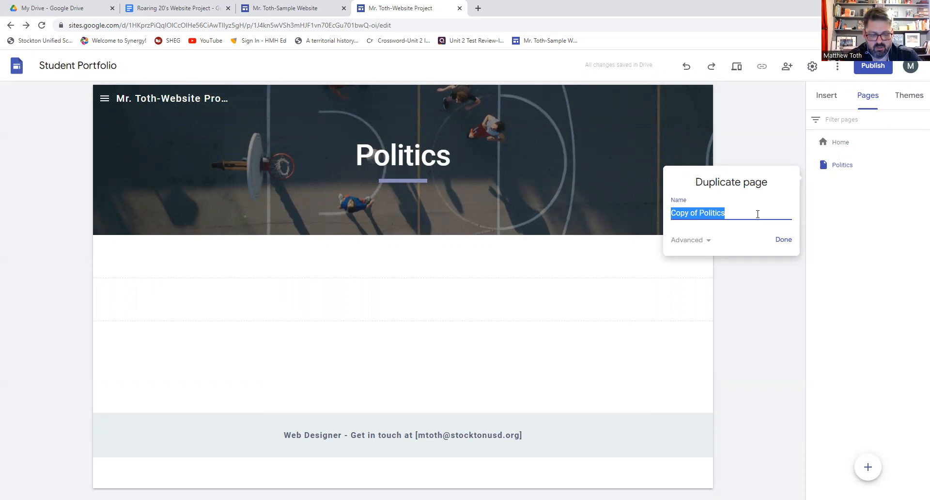
text(Social)
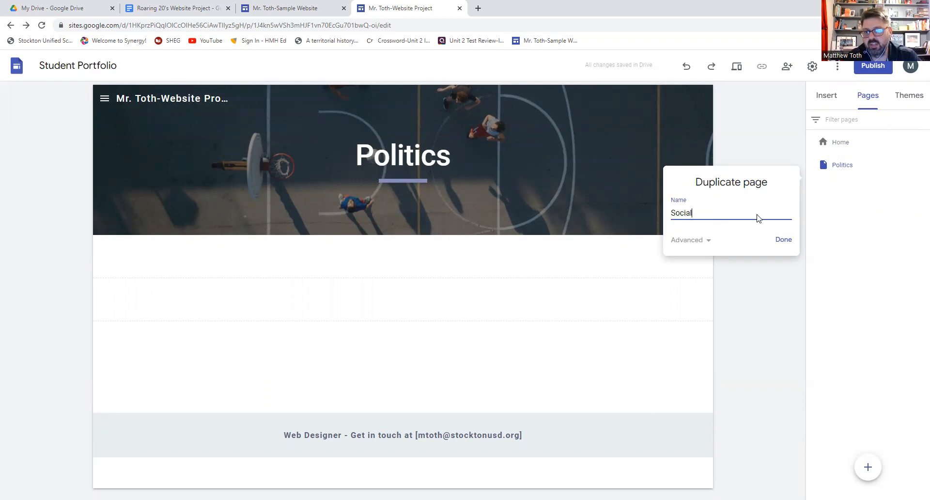
key(Return)
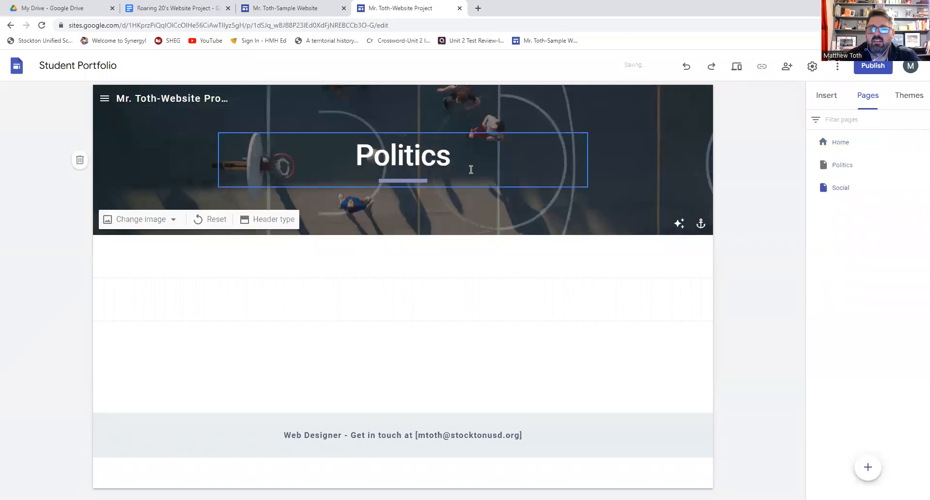
- Change the Social page's header title from Politics to Social
click(451, 152)
double_click(451, 152)
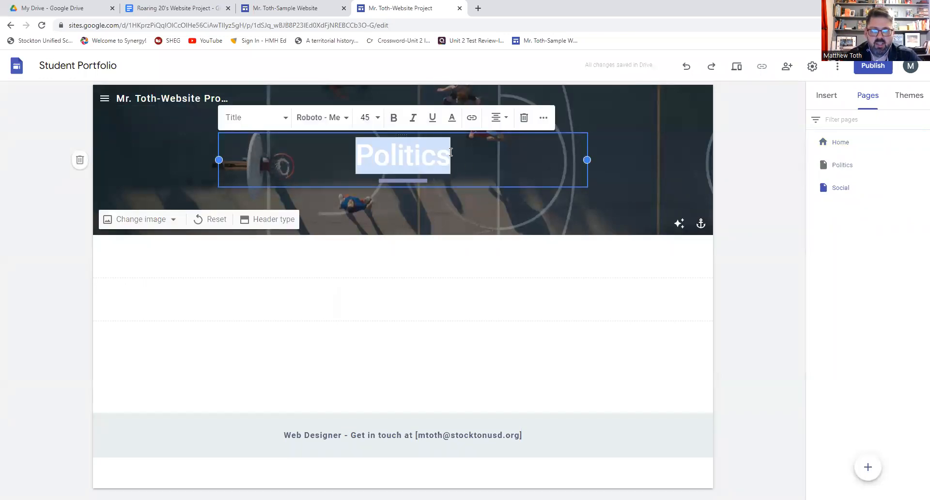
text(Social)
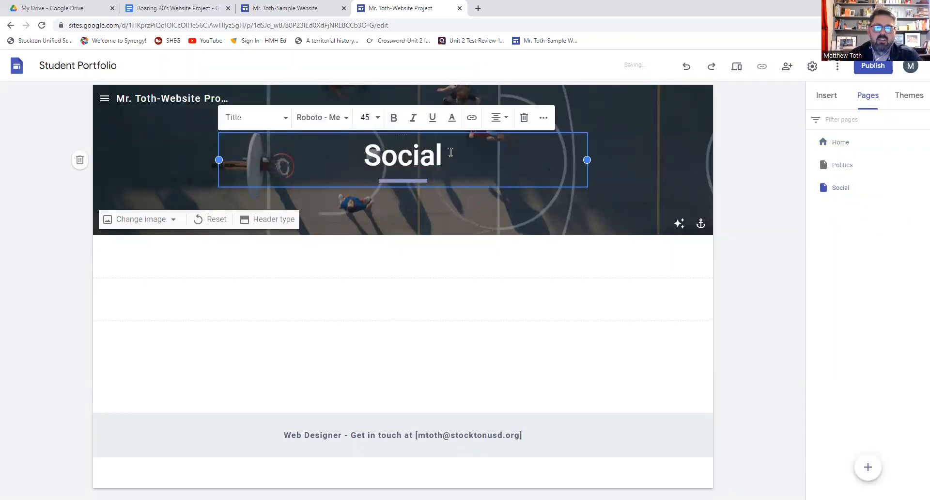
click(463, 206)
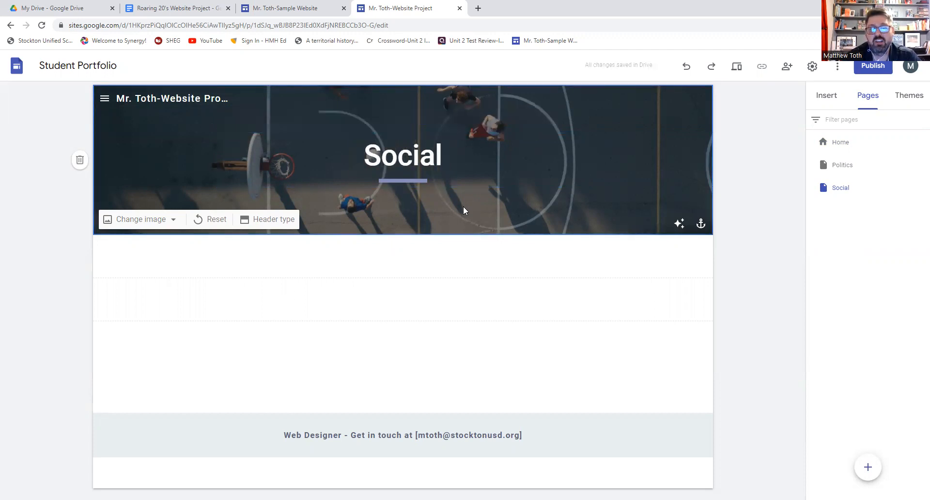
- Duplicate the Social page as a new page named Economy
click(922, 188)
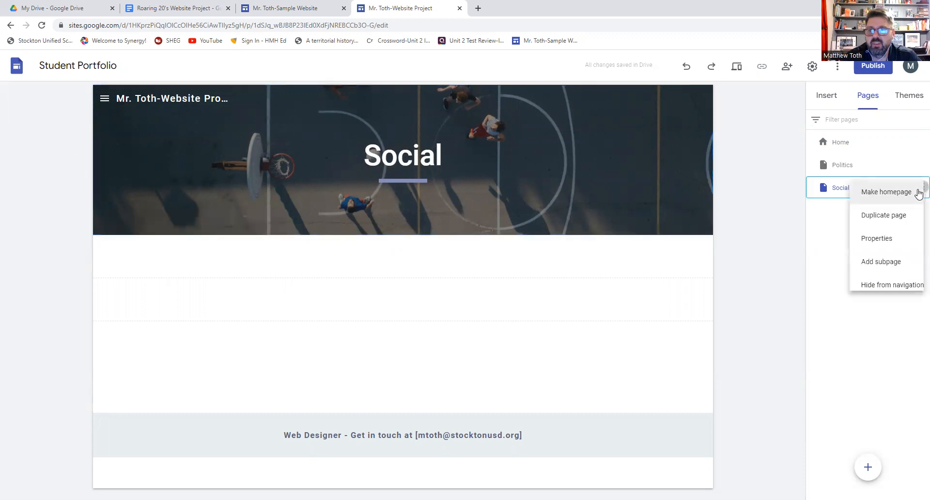
click(891, 215)
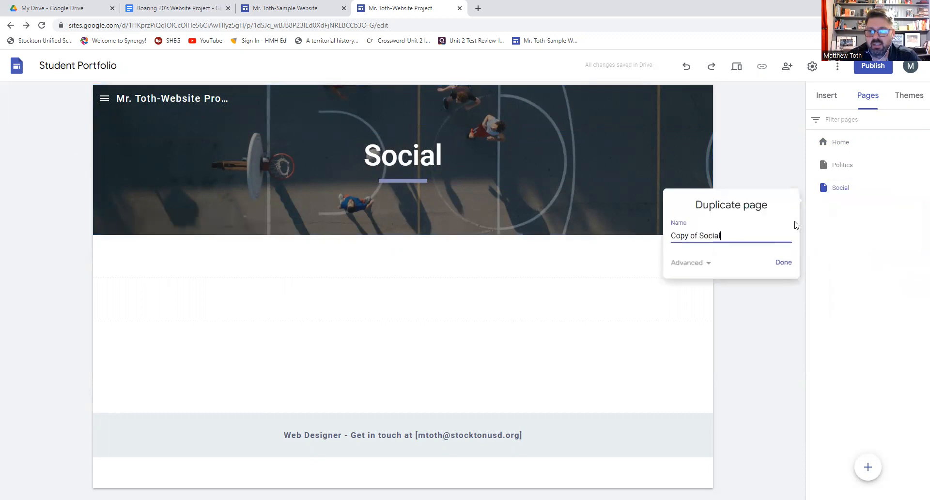
triple_click(746, 230)
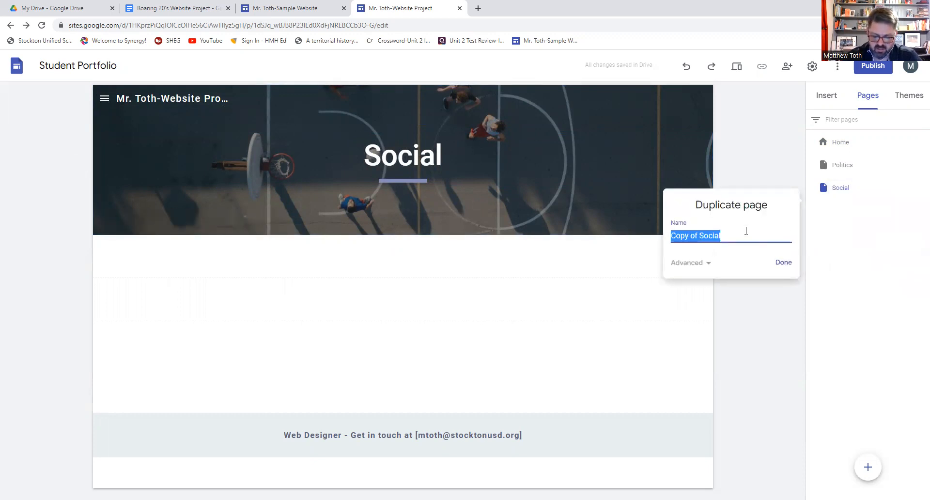
text(Economy)
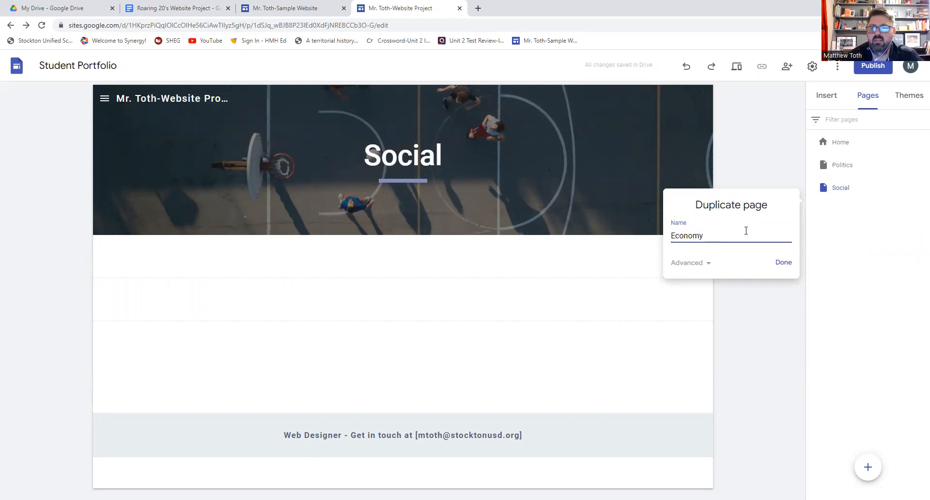
click(783, 262)
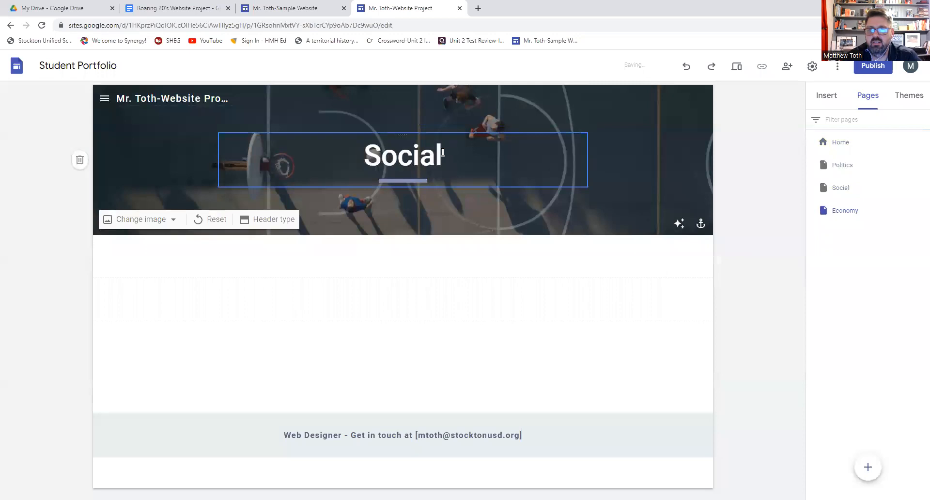
- Replace the Economy page's header title Social with Economy
click(442, 153)
double_click(441, 154)
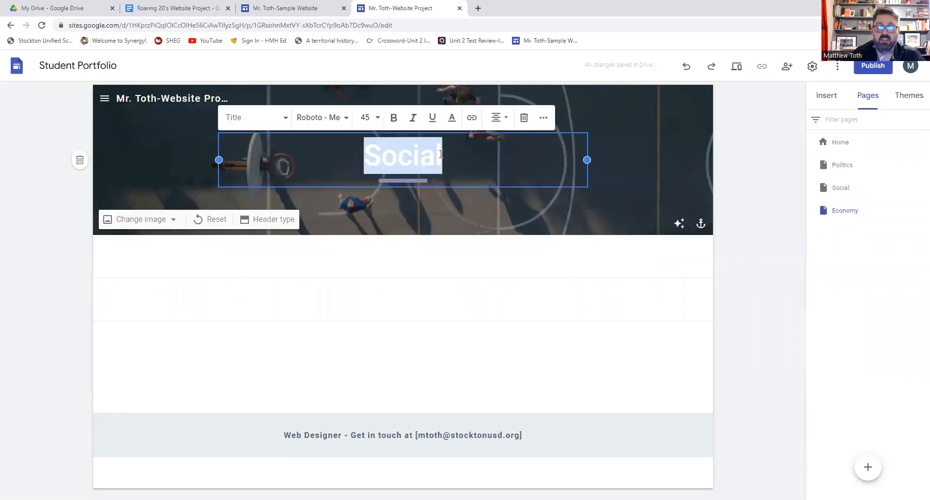
text(Economy)
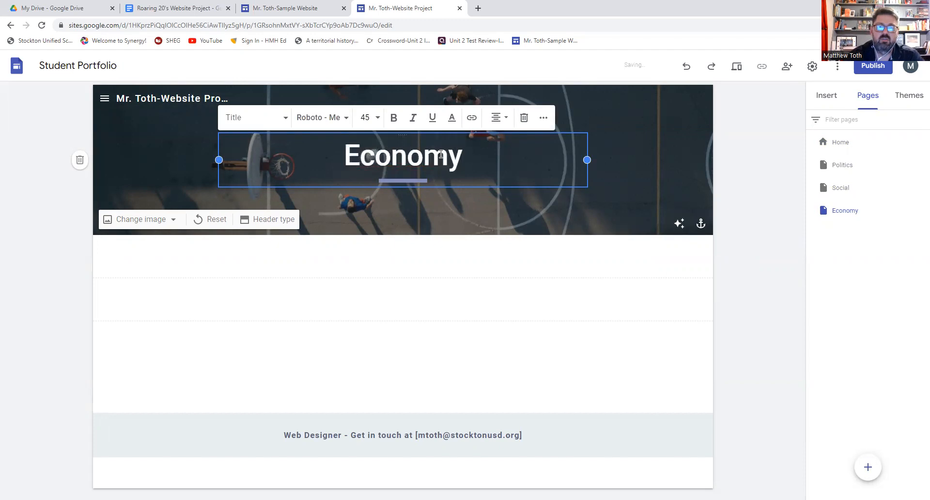
click(453, 209)
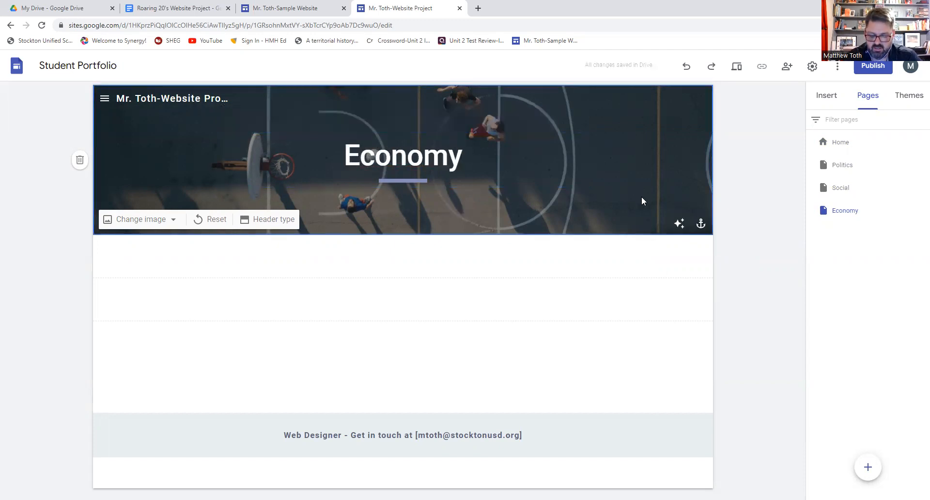
mouse_move(919, 215)
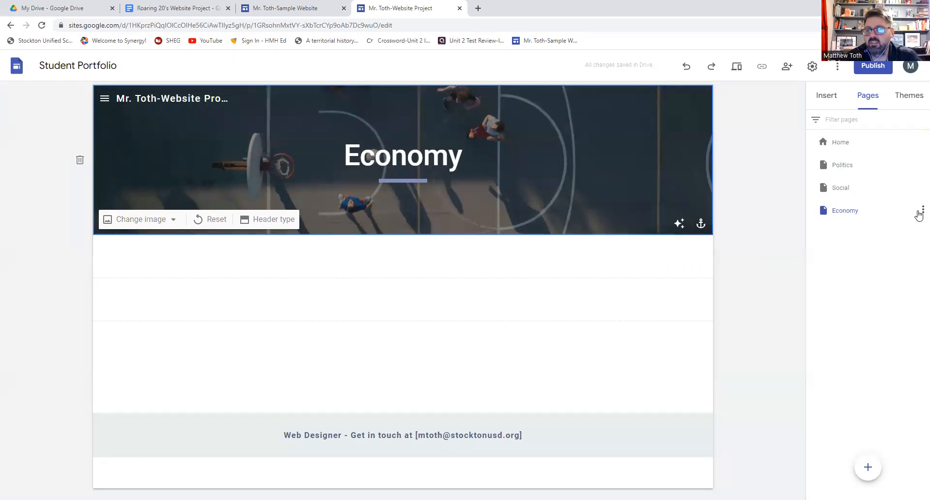
- Duplicate the Economy page as a new Interview page
click(920, 213)
click(867, 240)
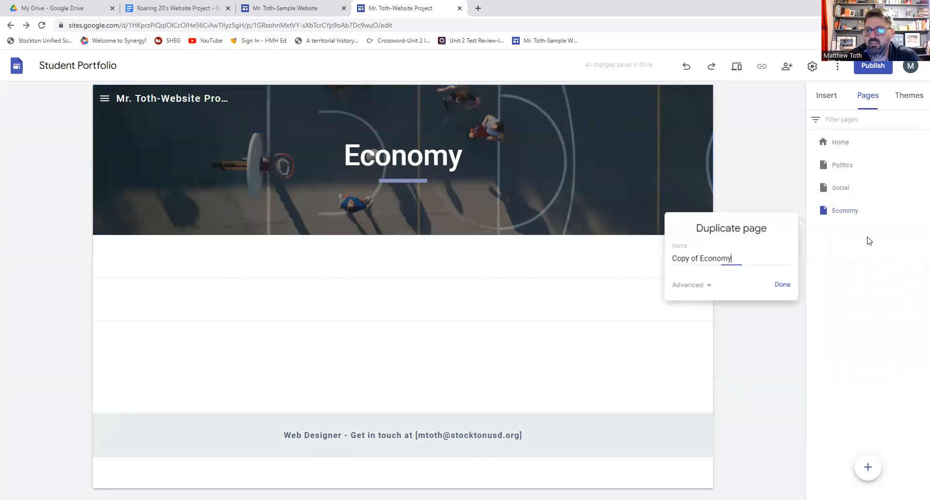
drag(738, 258, 638, 262)
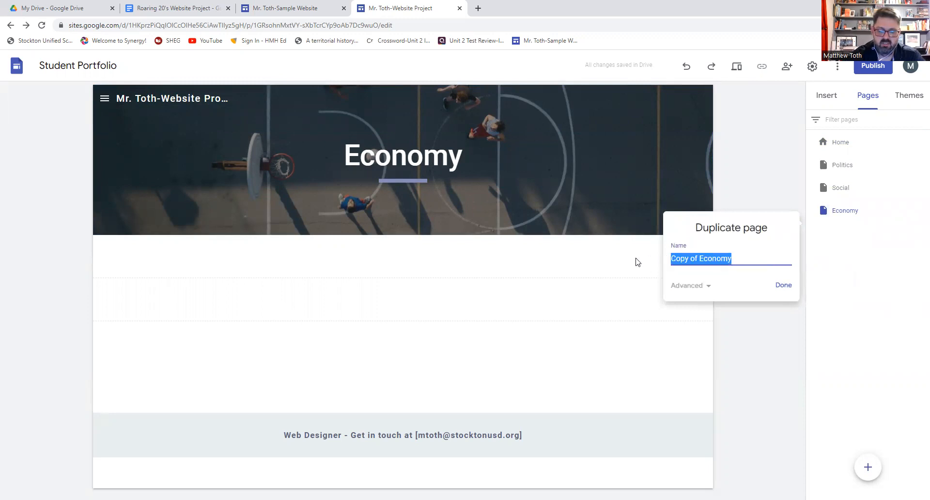
text(Obituaries)
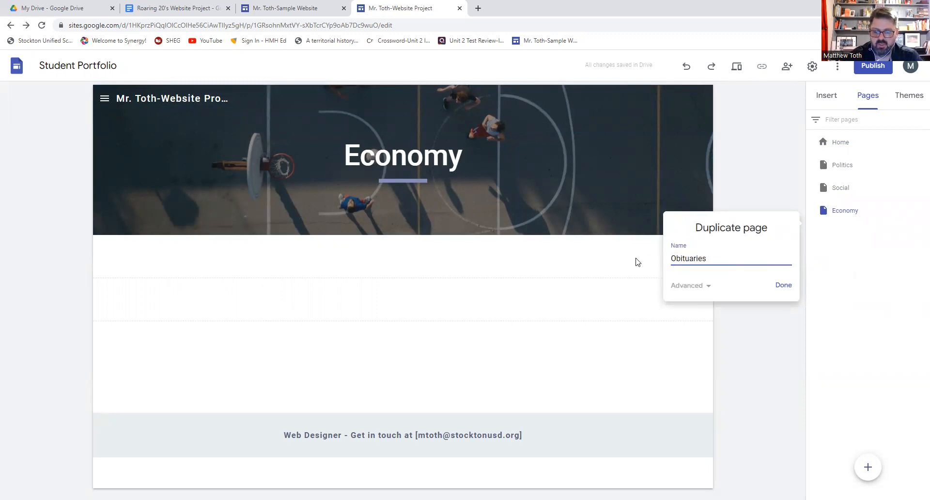
key(BackSpace)
key(BackSpace)
key(BackSpace)
key(BackSpace)
key(BackSpace)
key(BackSpace)
key(BackSpace)
key(BackSpace)
key(BackSpace)
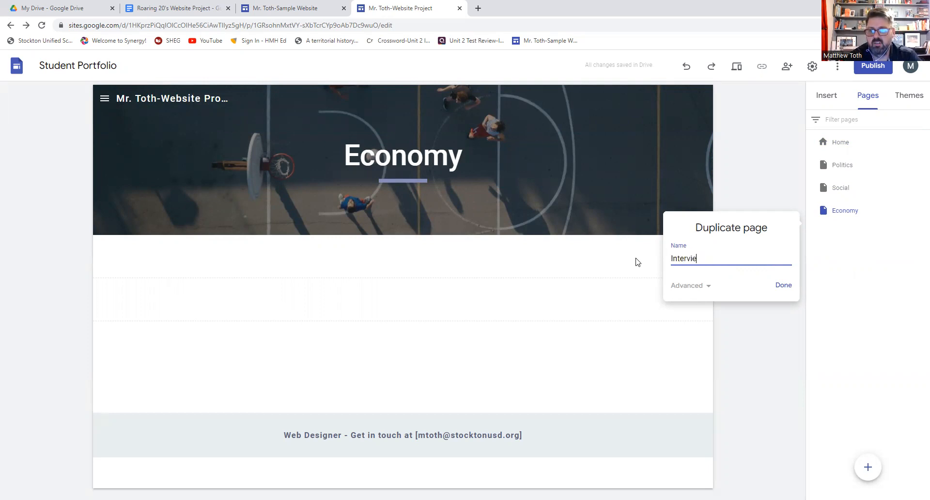
click(782, 285)
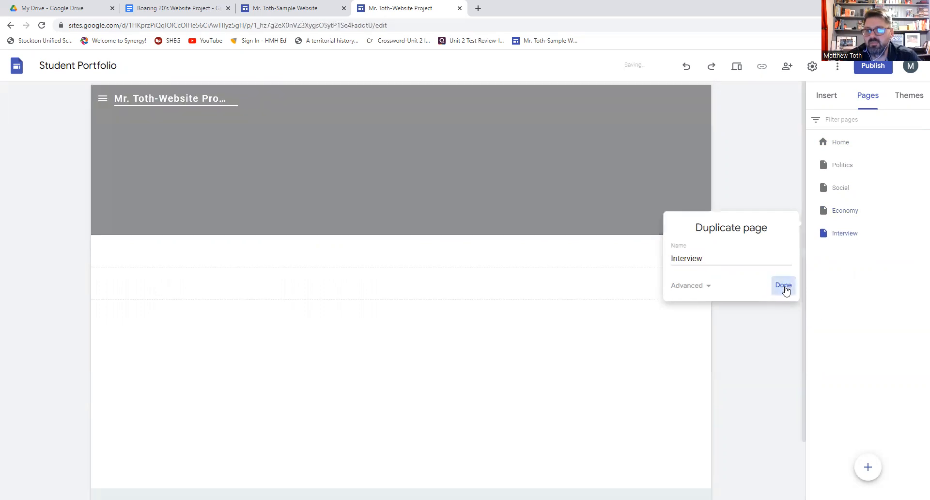
- Retitle the header from Economy to Interview, fixing the mistyped capital N
click(462, 163)
double_click(462, 163)
key(BackSpace)
text(INterview)
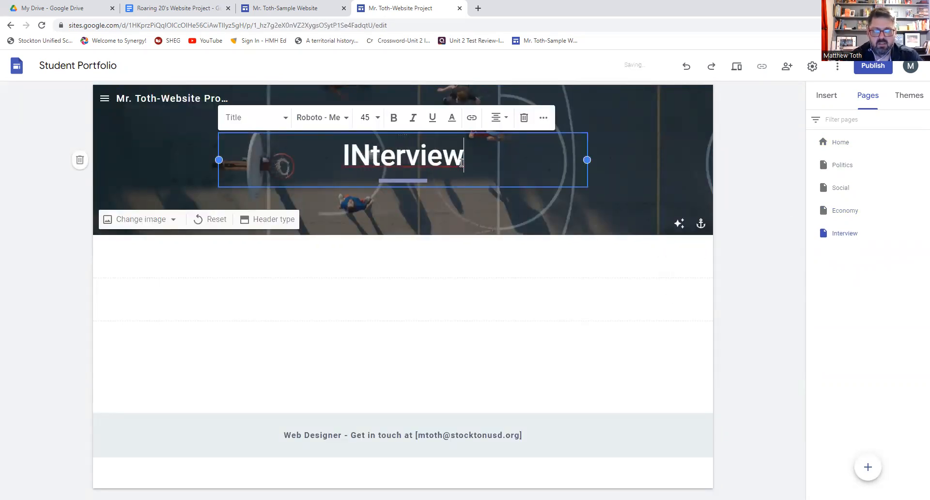
key(Home)
key(Right)
key(Delete)
text(n)
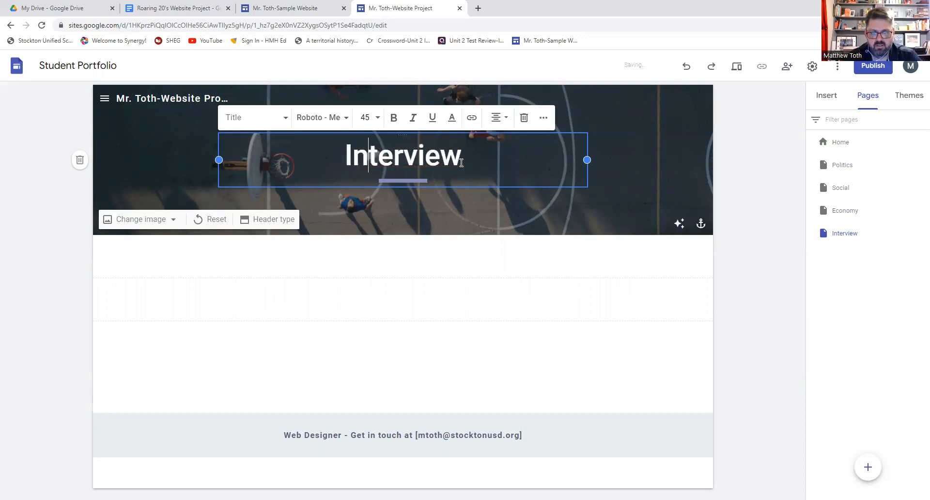
click(496, 205)
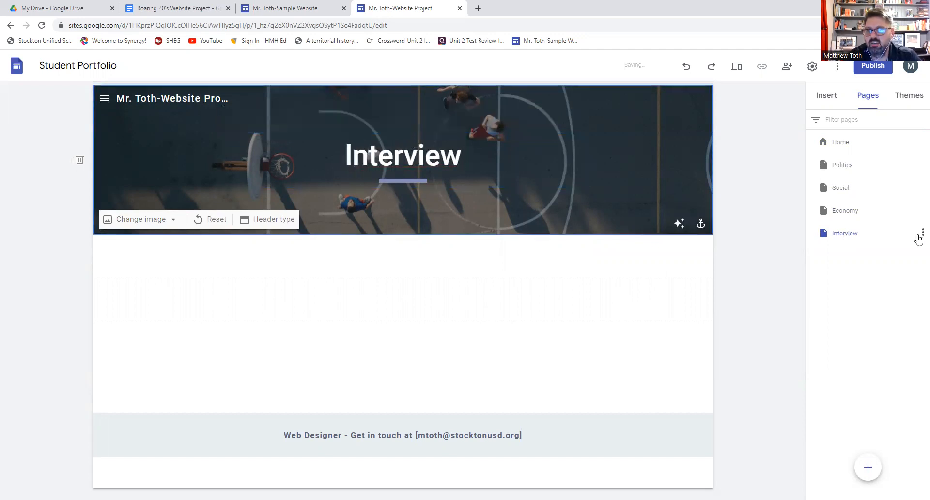
- Duplicate the Interview page as a new page named Obituaries
click(922, 233)
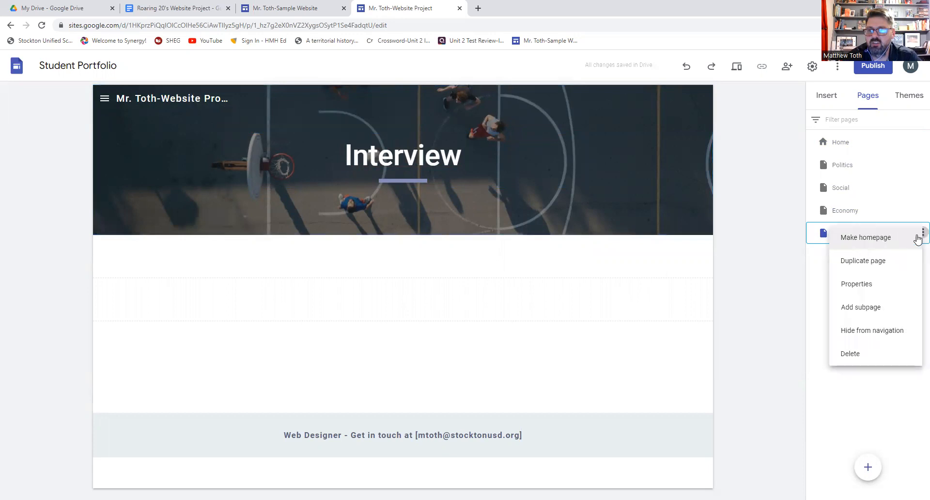
click(884, 262)
drag(758, 274, 630, 278)
text(Obituaries)
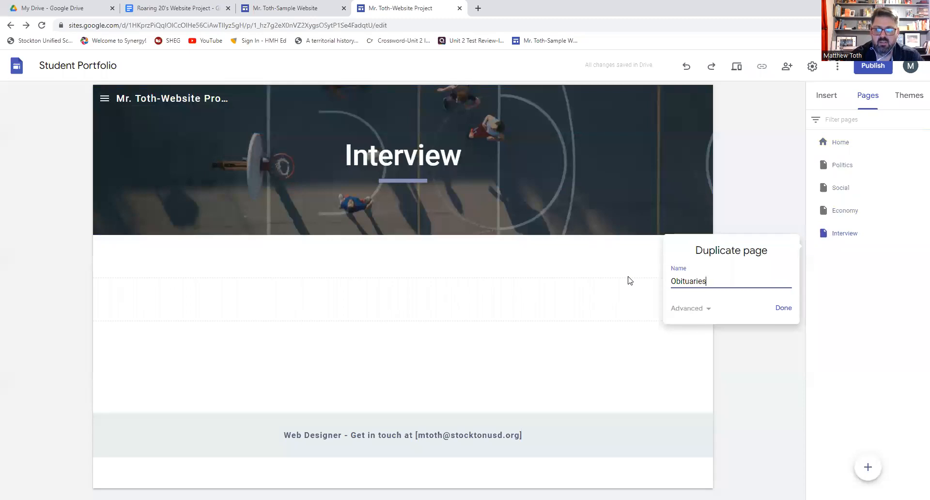
click(783, 308)
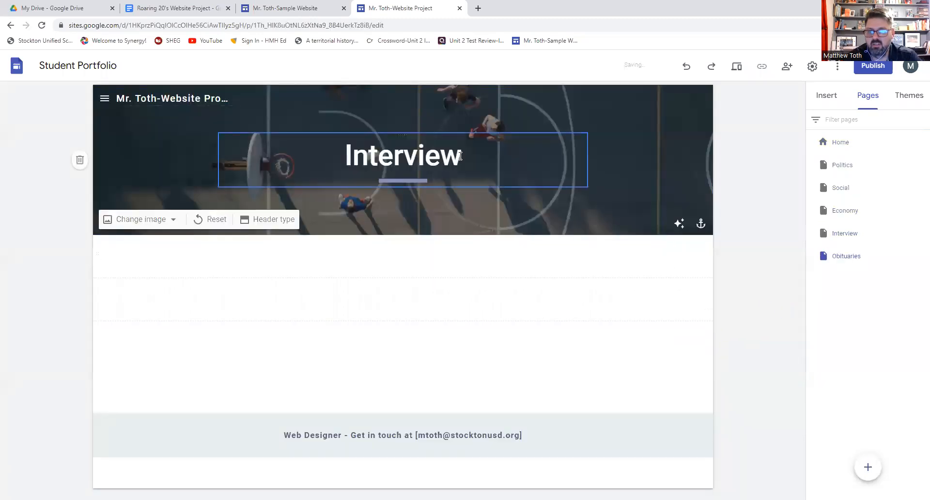
- Change the Obituaries page's header title from Interview to Obituaries
click(462, 154)
double_click(462, 154)
text(O)
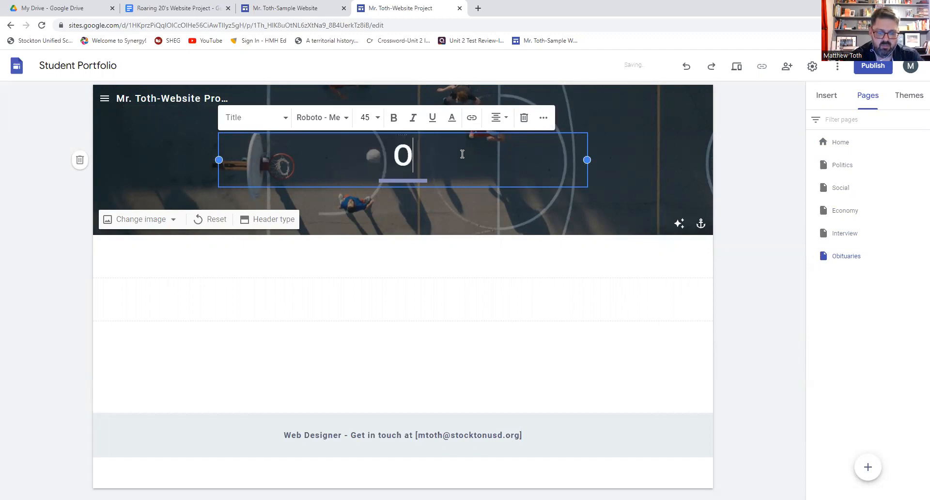
text(bituaries)
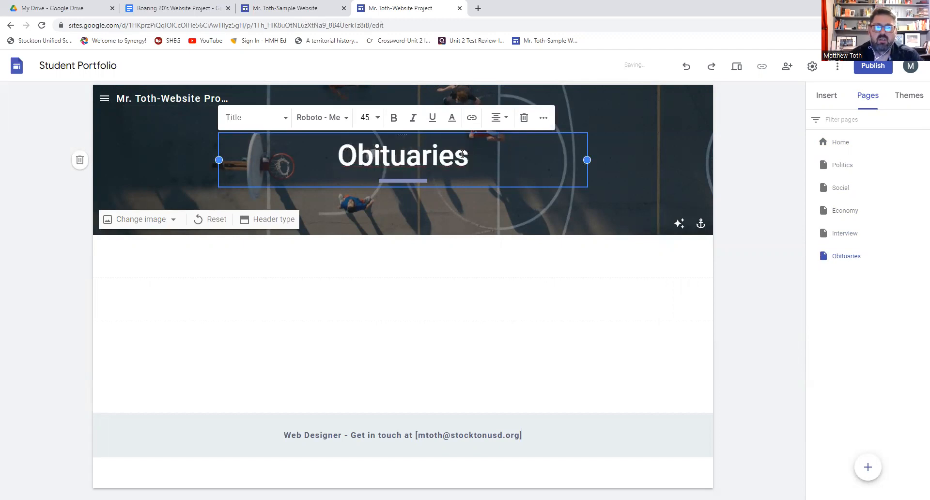
click(471, 204)
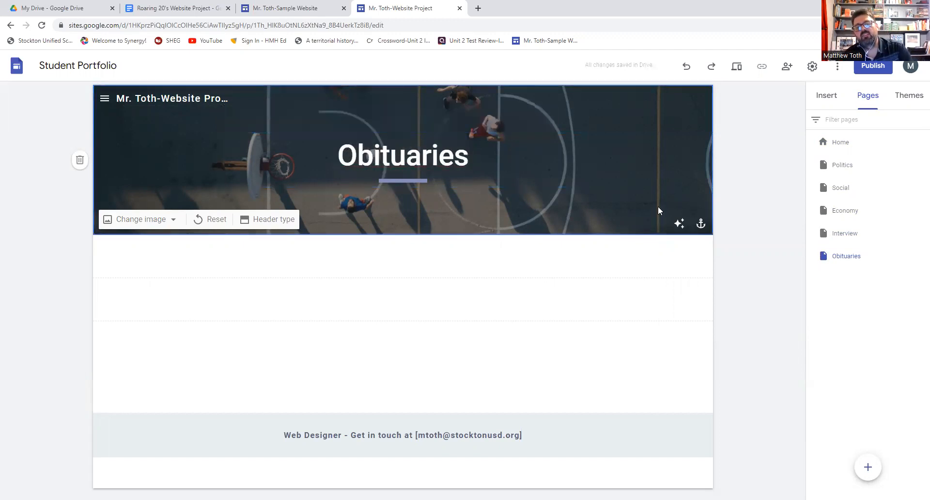
- Visit Home, Politics, Social, Economy, Interview and Obituaries in turn, finishing on Home
click(843, 143)
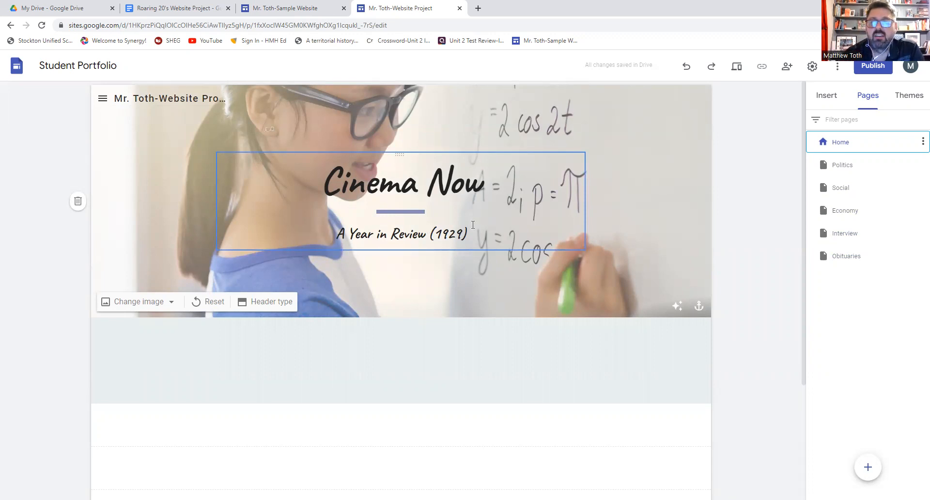
click(847, 171)
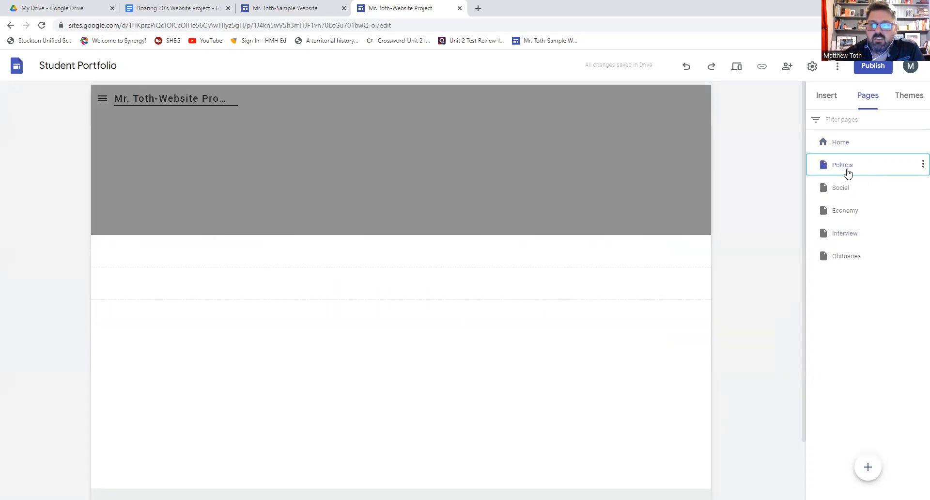
click(847, 191)
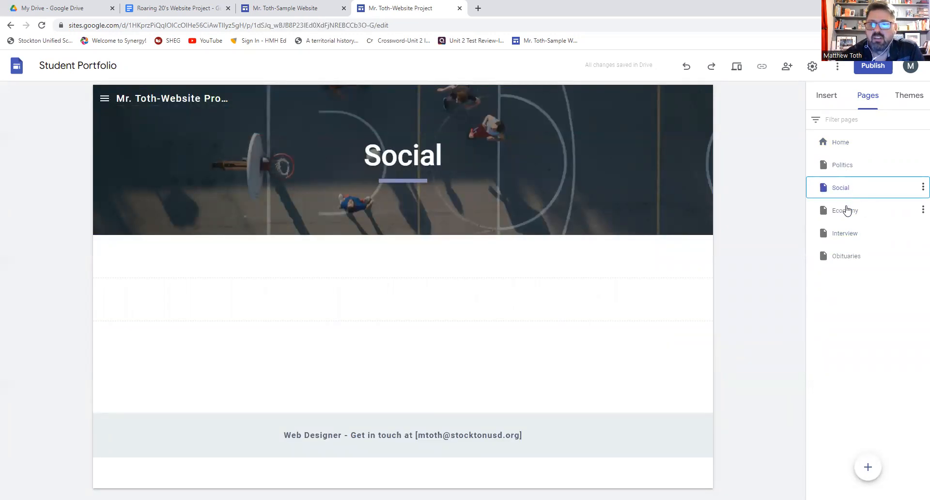
click(848, 214)
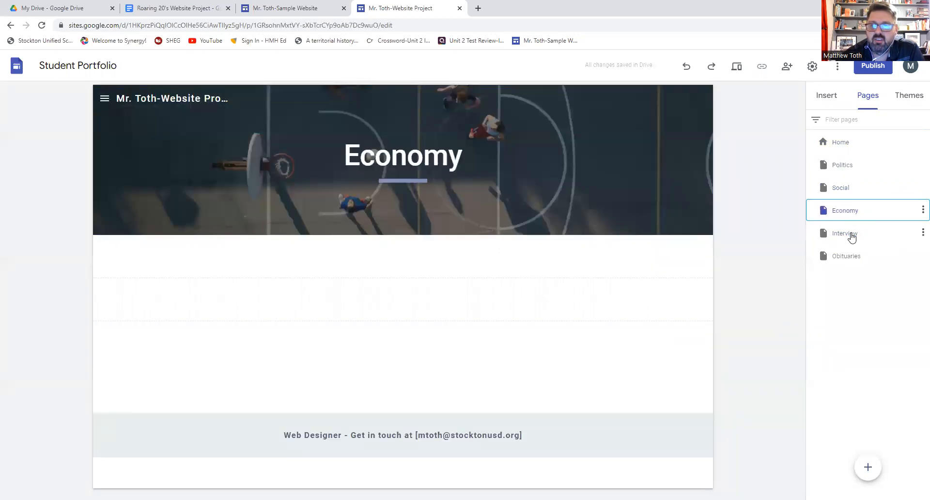
click(852, 237)
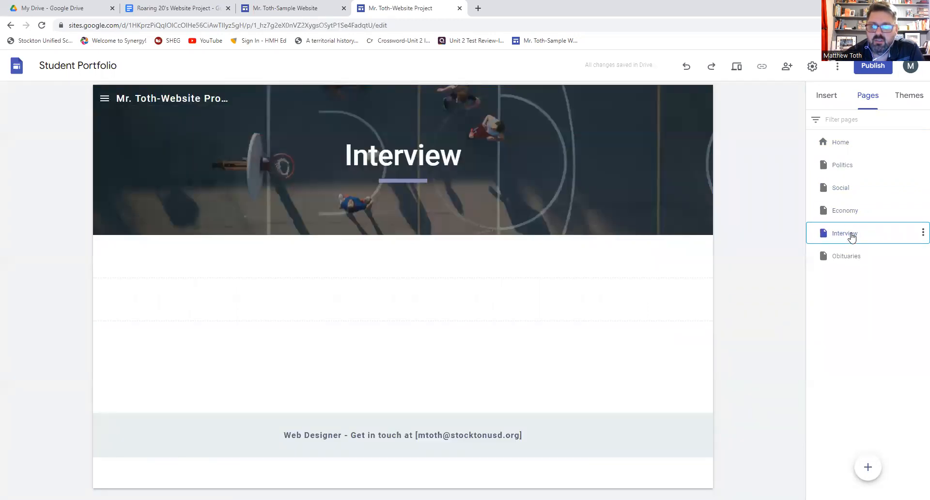
click(856, 260)
click(846, 142)
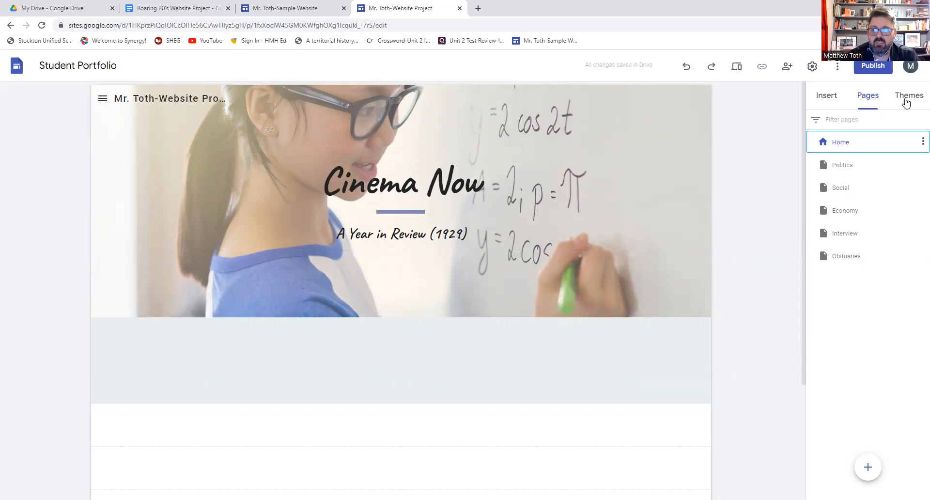
- Browse the site themes, then show the Insert panel's elements and content block layouts
click(909, 99)
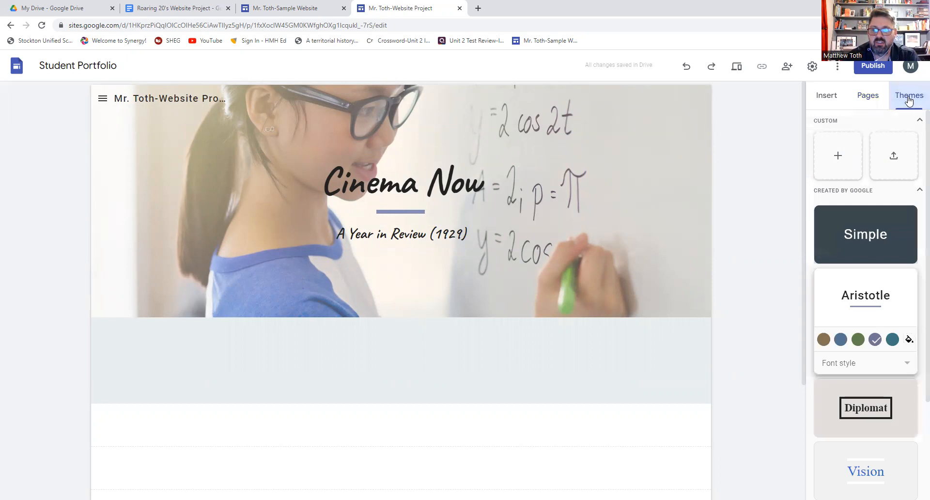
scroll(855, 364, down, 3)
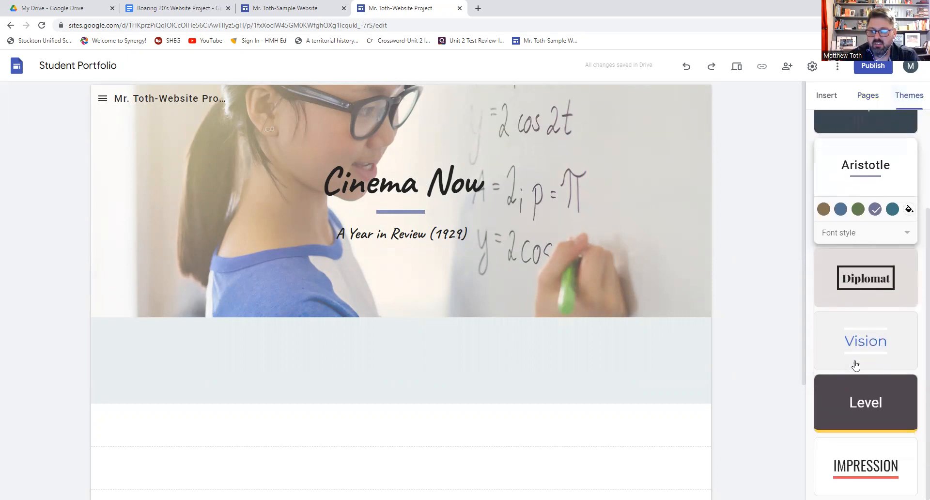
scroll(856, 365, up, 3)
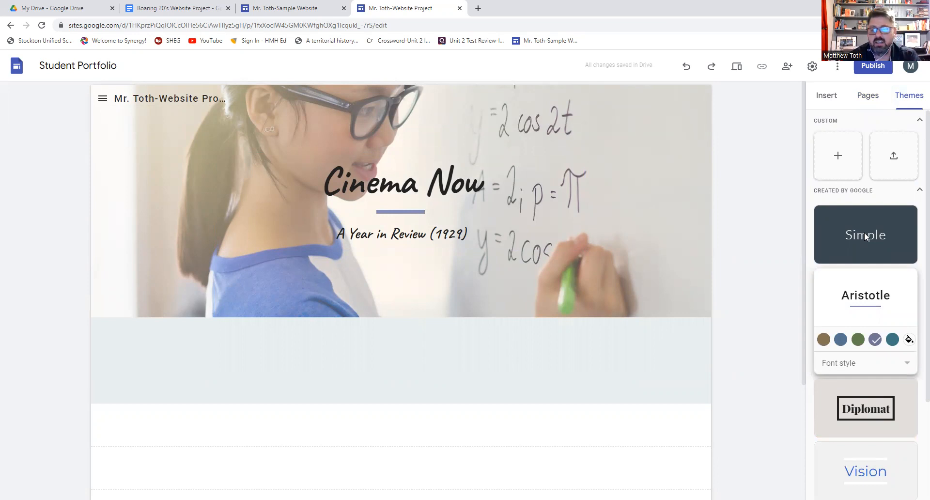
click(835, 97)
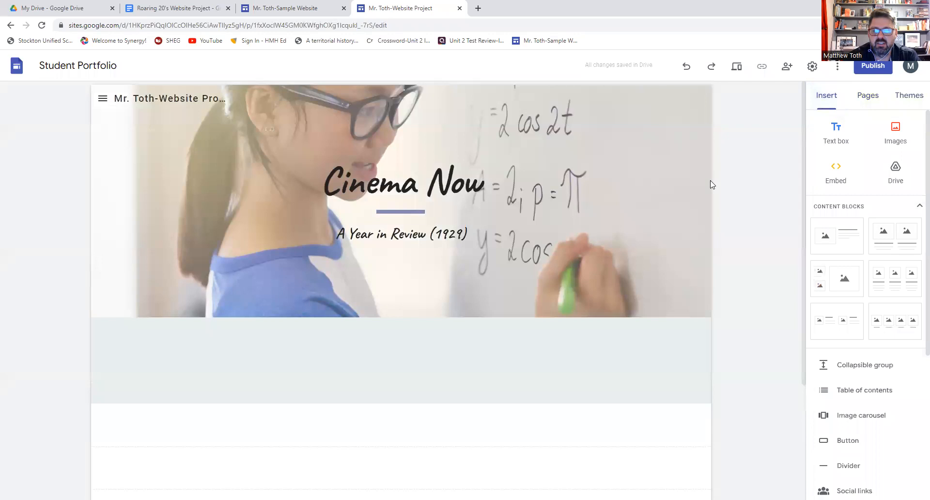
scroll(644, 247, down, 3)
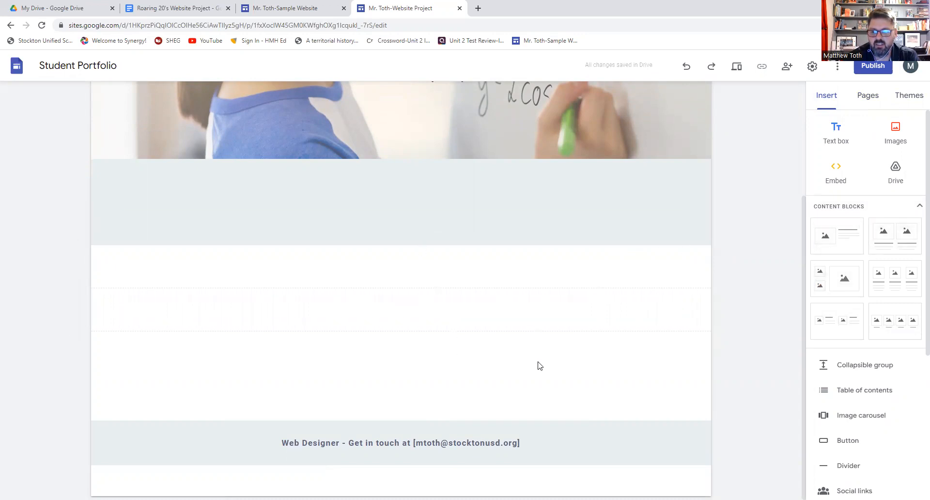
- Try the image-and-text, two-image and three-image content blocks, undoing each one
click(832, 245)
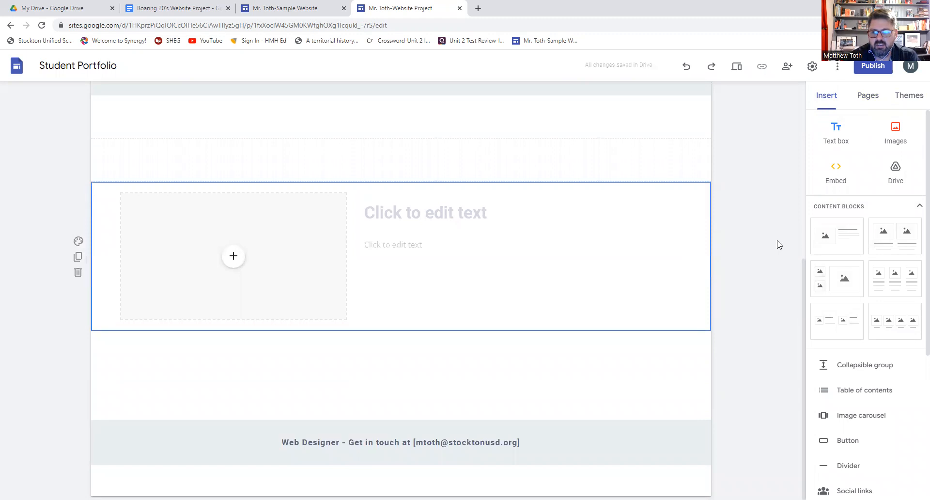
click(687, 71)
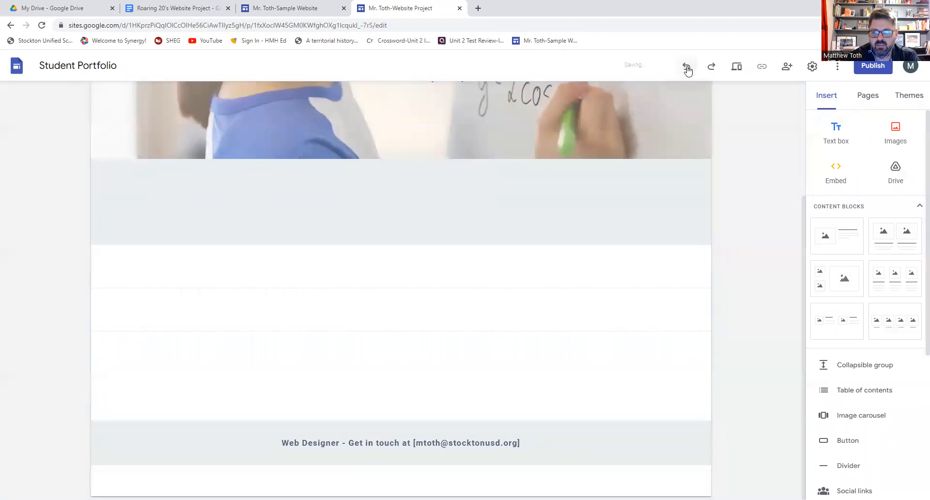
click(645, 268)
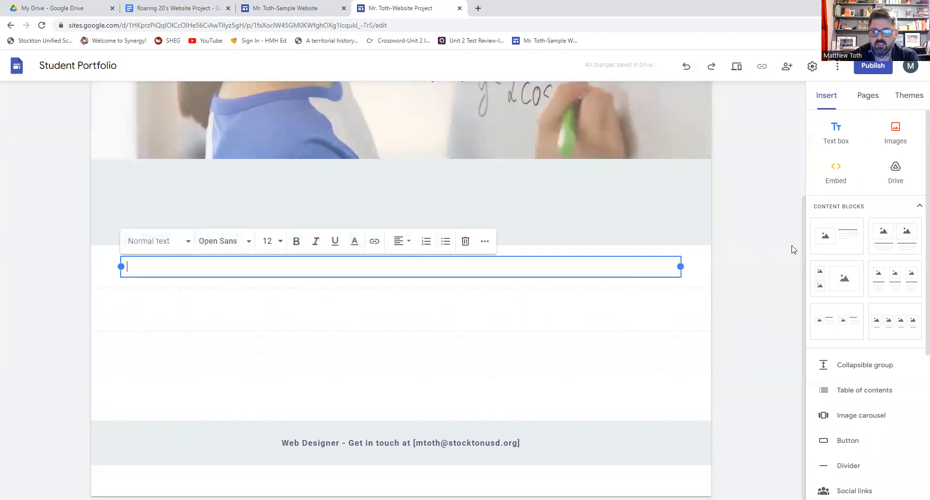
click(891, 236)
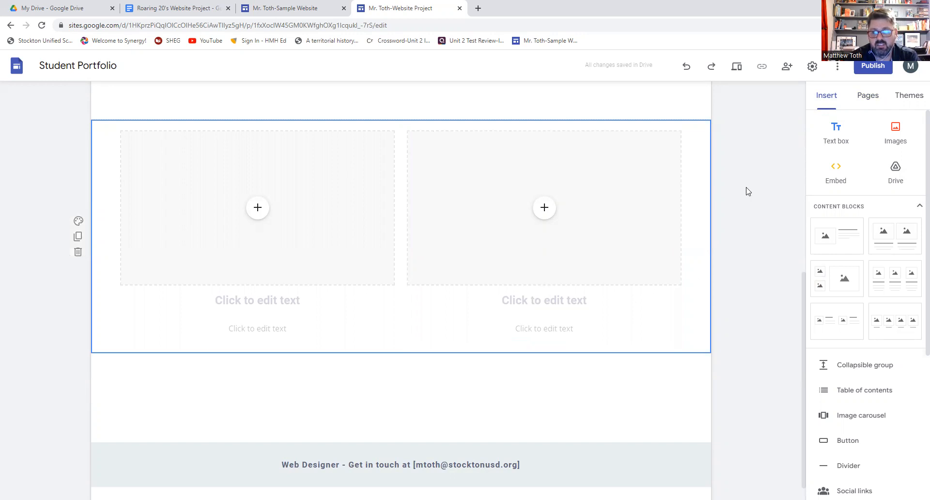
click(687, 66)
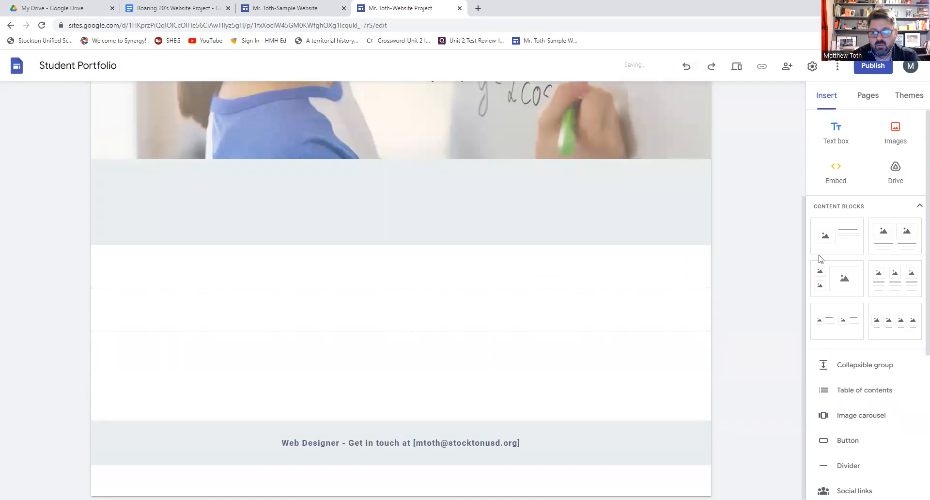
click(895, 278)
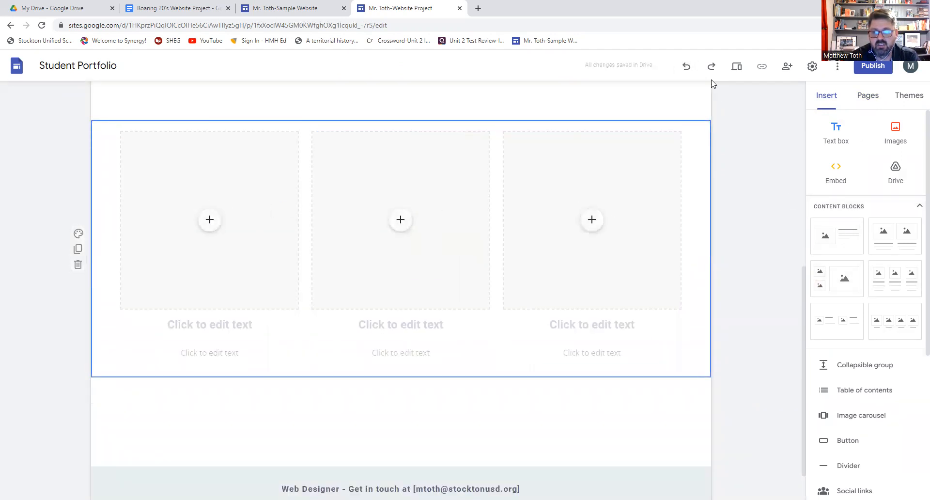
click(686, 66)
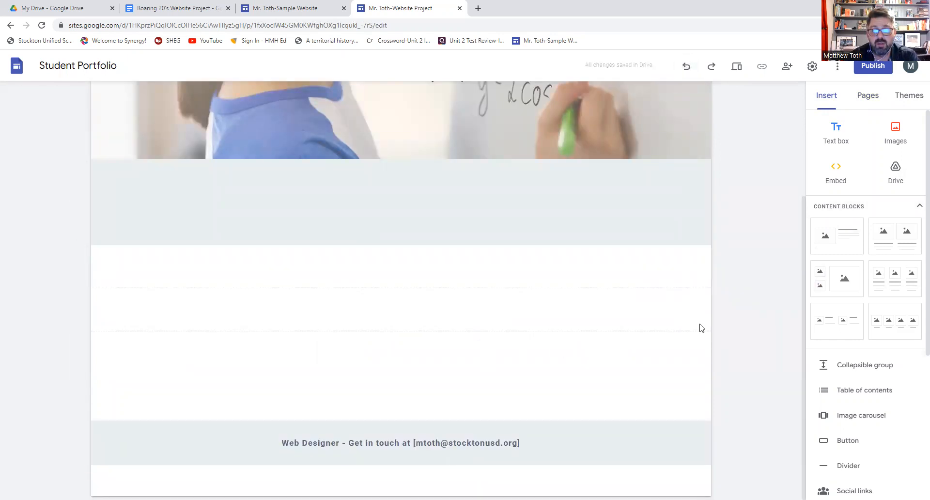
- Insert the content block with two small images beside one large image
click(850, 293)
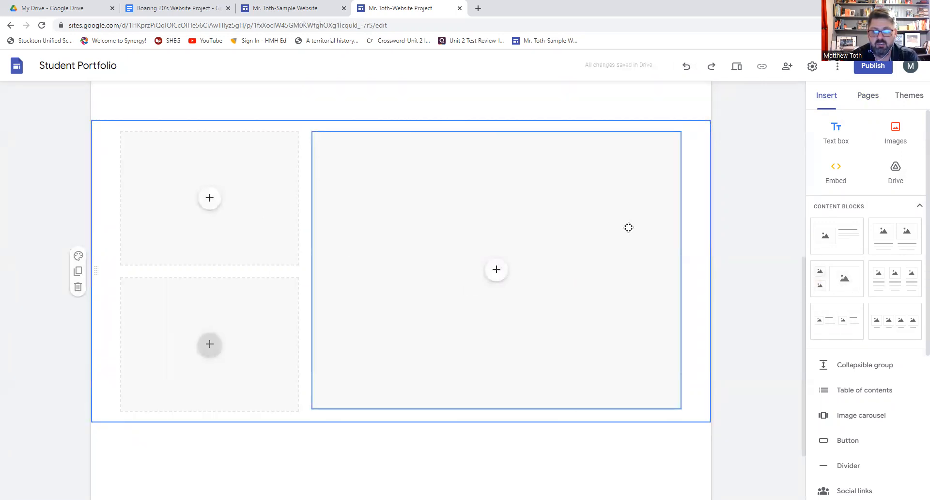
scroll(496, 346, down, 2)
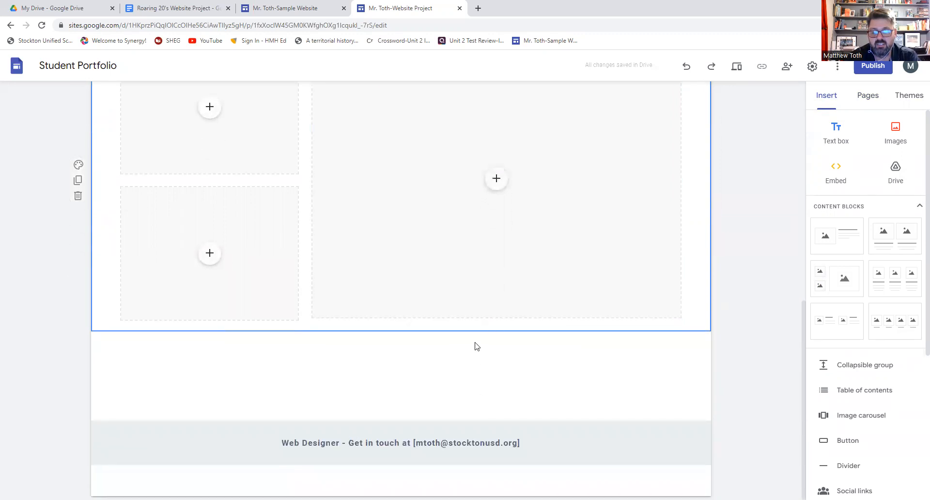
scroll(476, 347, up, 4)
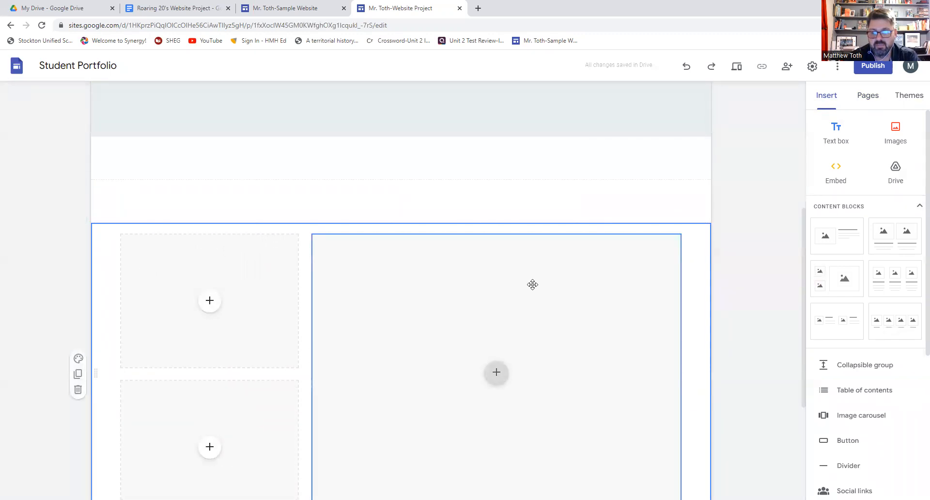
scroll(533, 285, down, 4)
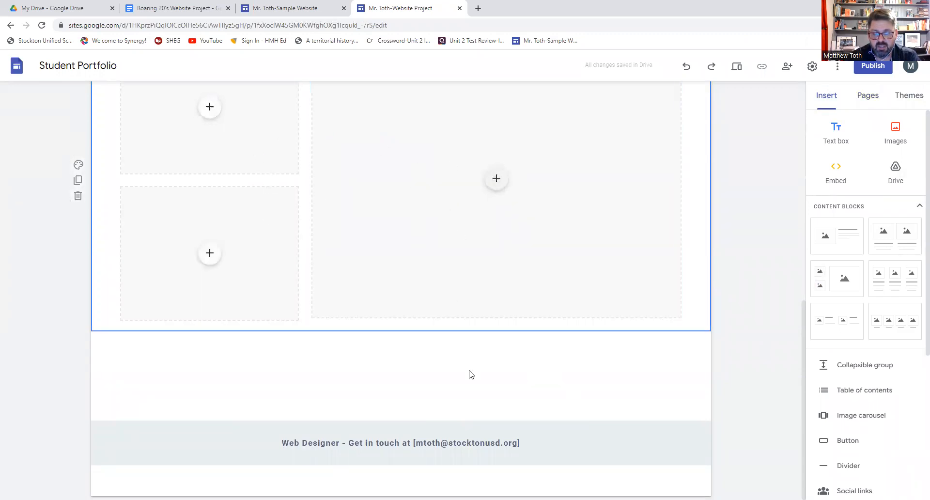
scroll(450, 330, up, 5)
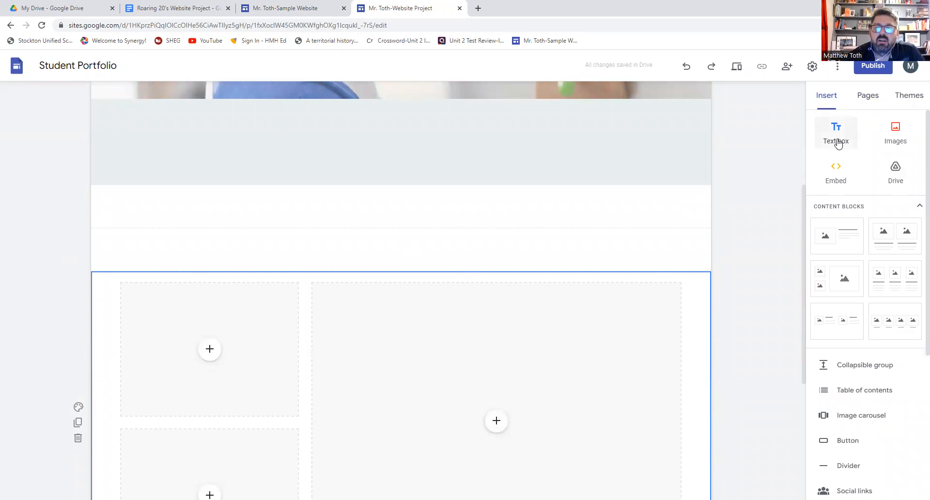
- Add a text box reading 'type any message, in any font, at any size'
click(838, 142)
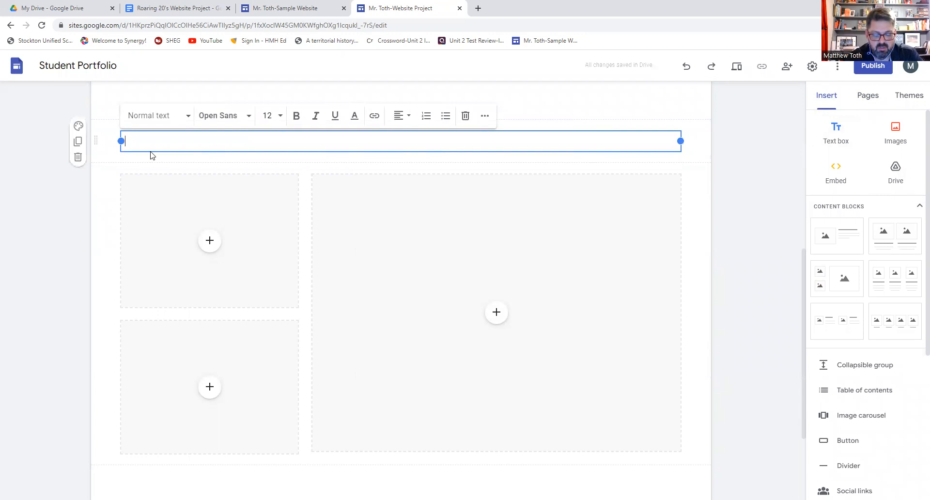
text(type any message, in any font, a)
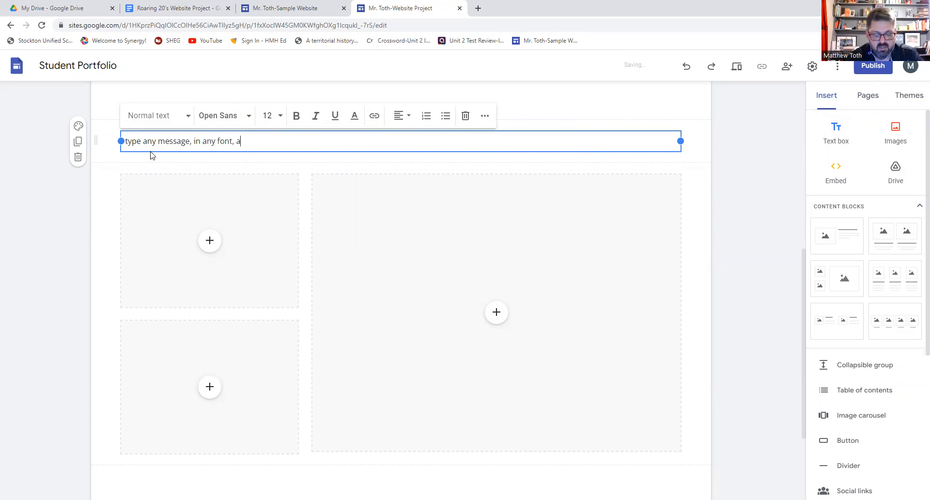
text(t any size)
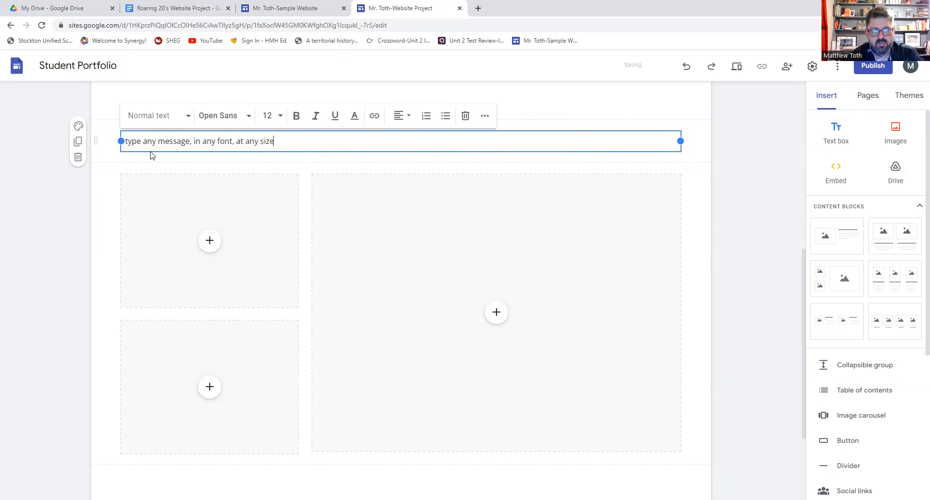
- Format the whole sample line as bold, italic, underlined Impact
key(ctrl+a)
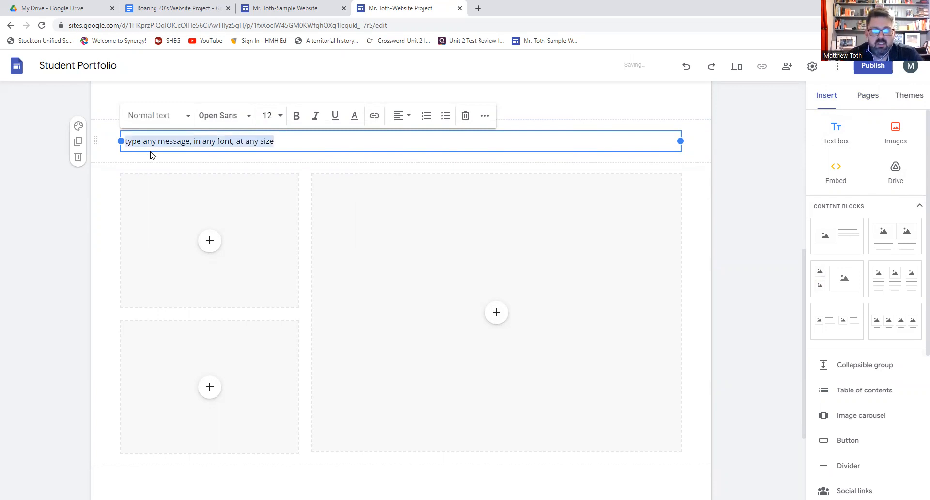
click(251, 116)
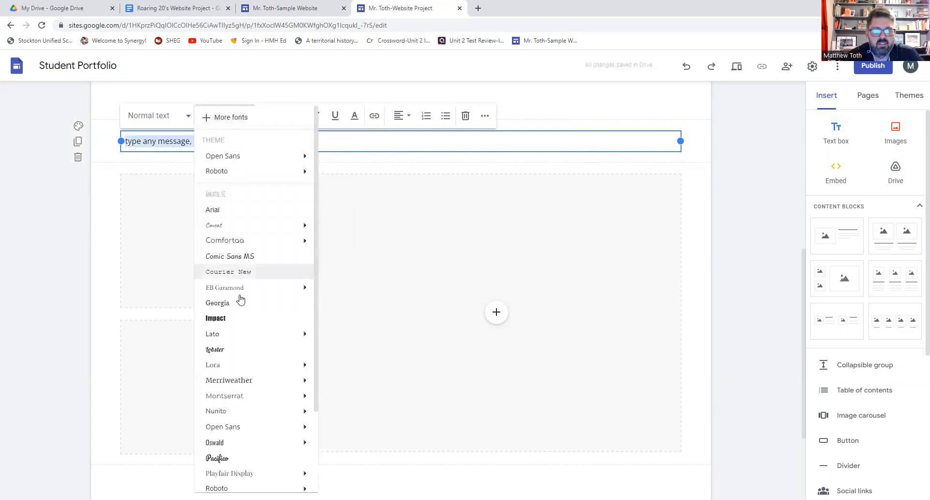
click(238, 322)
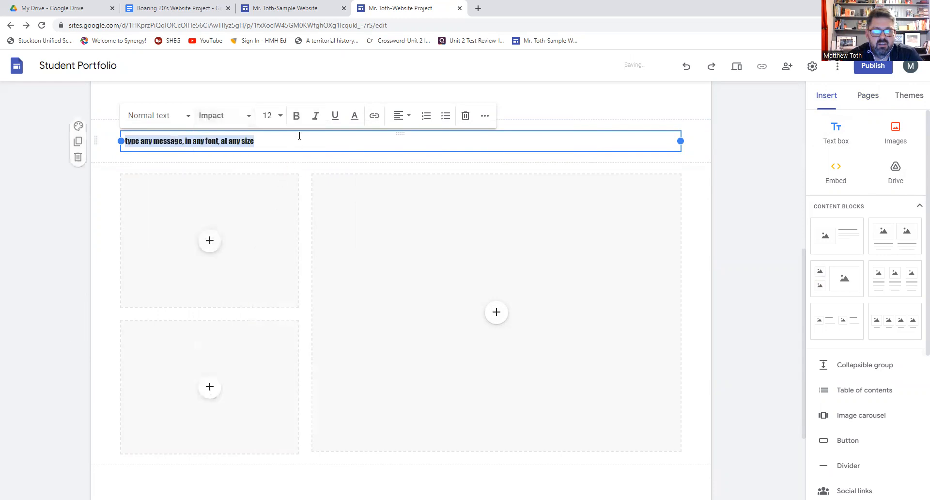
click(297, 118)
click(316, 116)
click(335, 116)
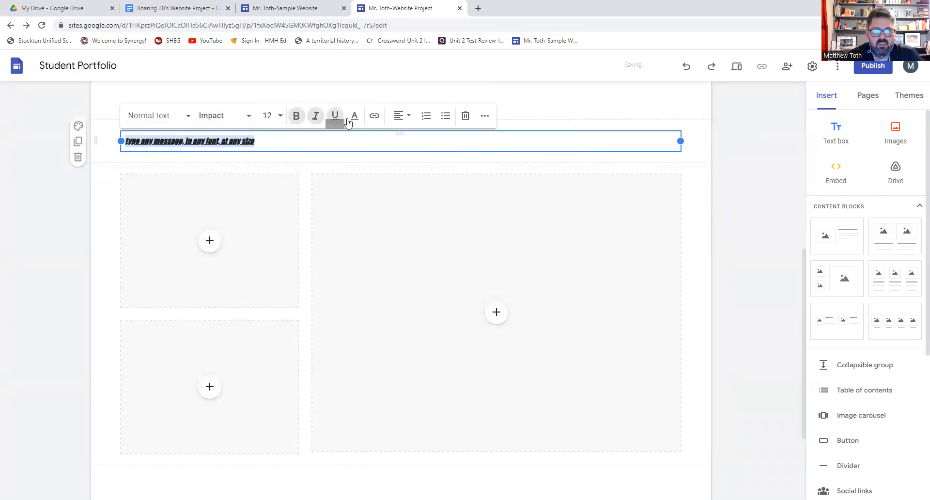
- Centre the line, colour it red, set it to 48 pt, then delete the text box
click(400, 116)
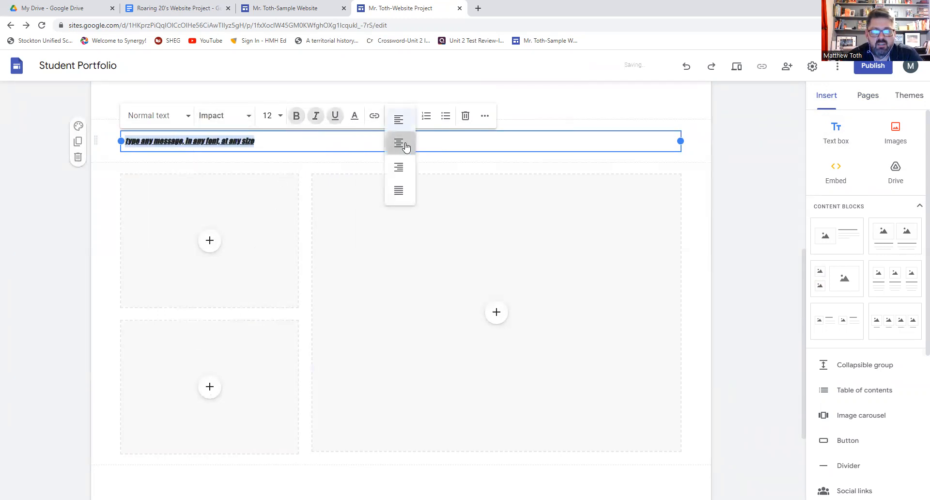
click(400, 143)
click(354, 116)
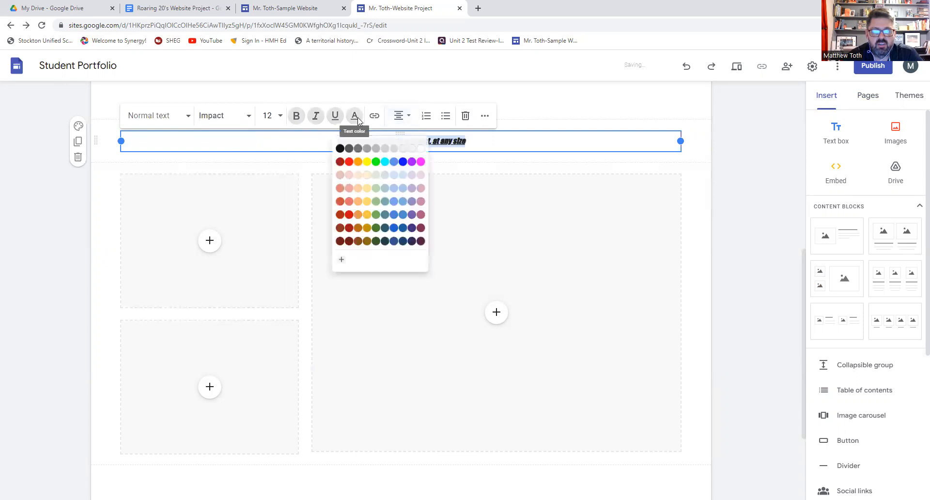
click(345, 158)
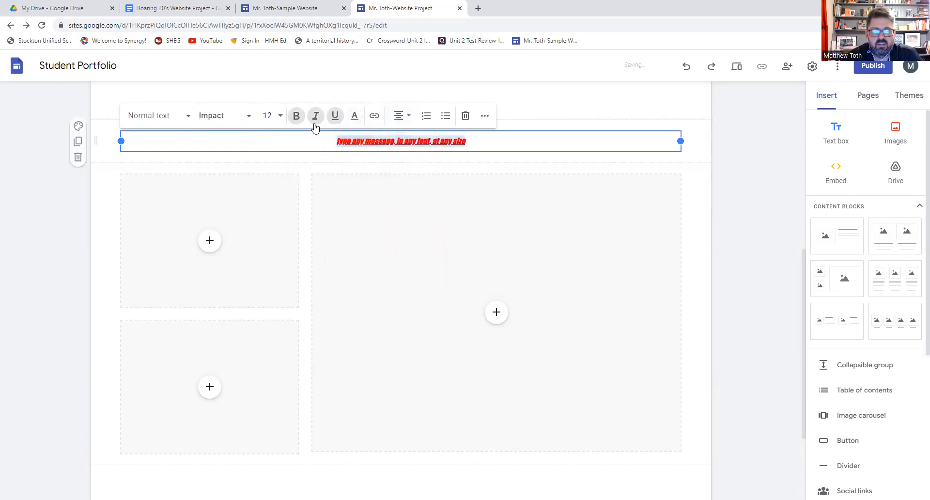
click(273, 115)
click(266, 378)
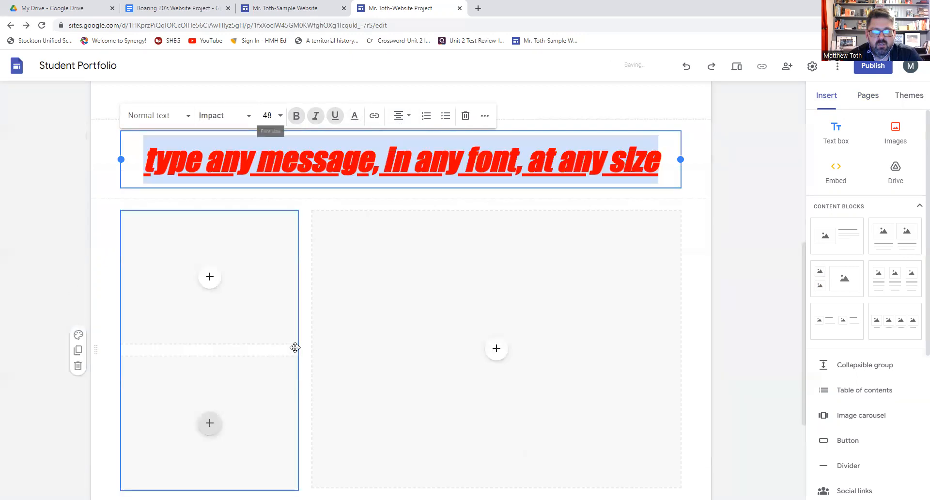
click(437, 173)
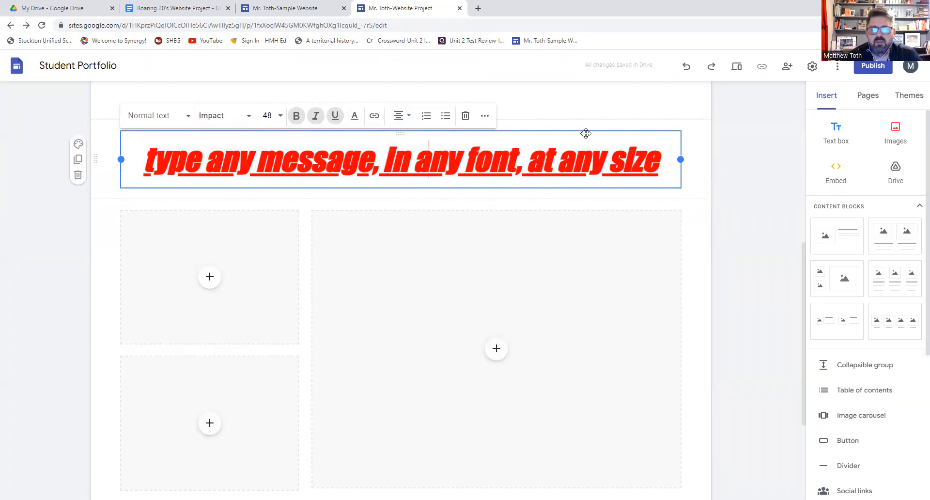
click(466, 116)
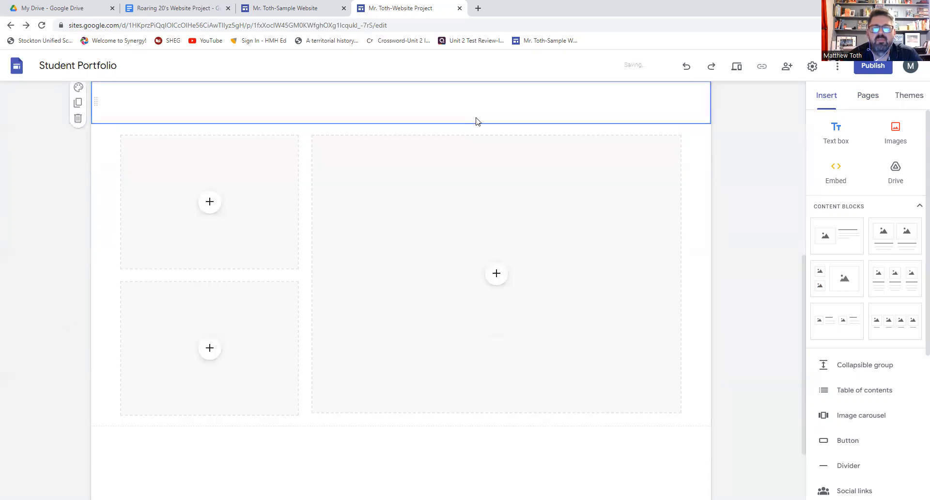
- Delete the large image placeholder and the left placeholder group, then scroll up to the header
click(518, 143)
key(Delete)
click(282, 148)
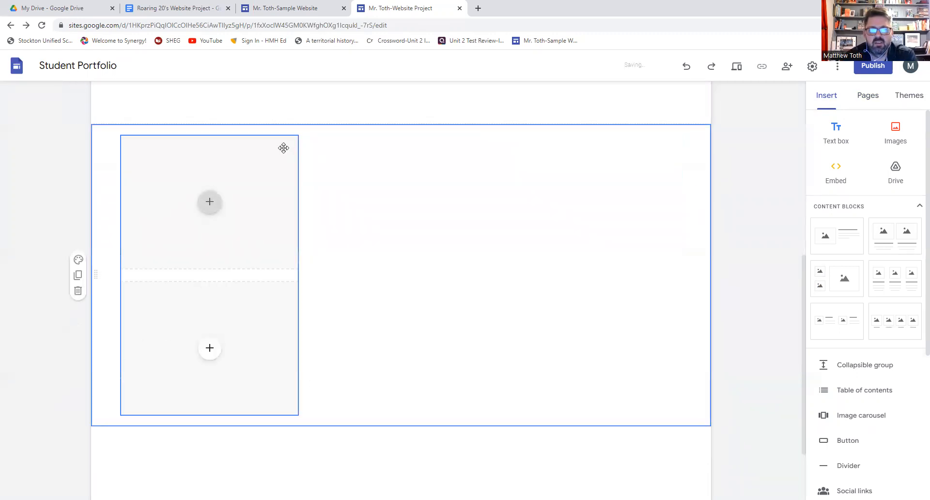
key(Delete)
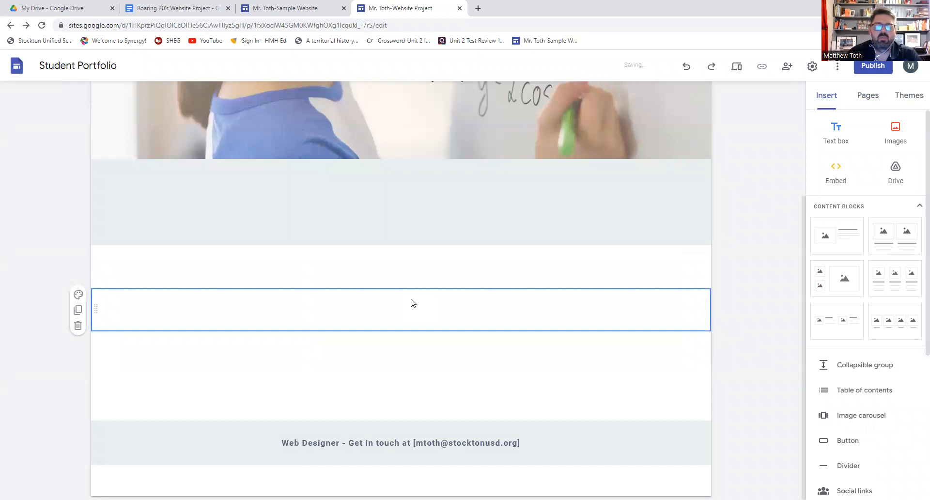
scroll(411, 303, up, 3)
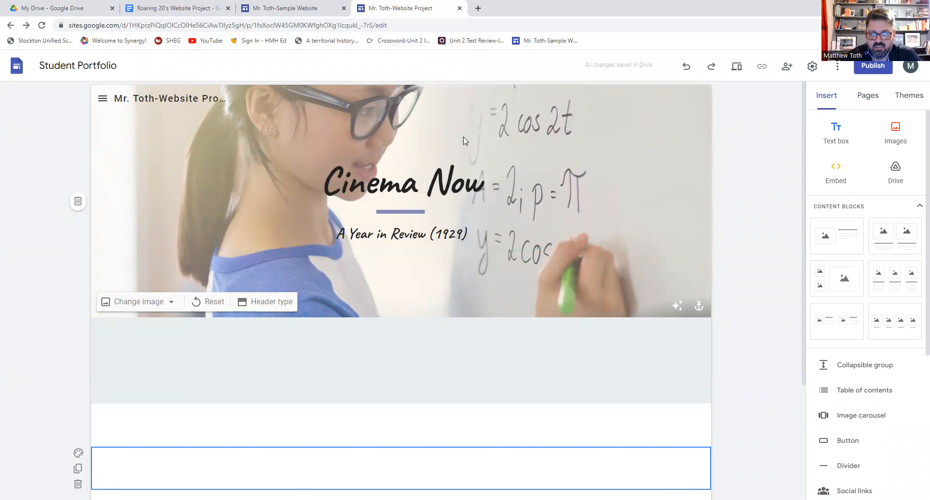
- Upload 'homepage banner' from the website images folder as the Home page header background
click(146, 304)
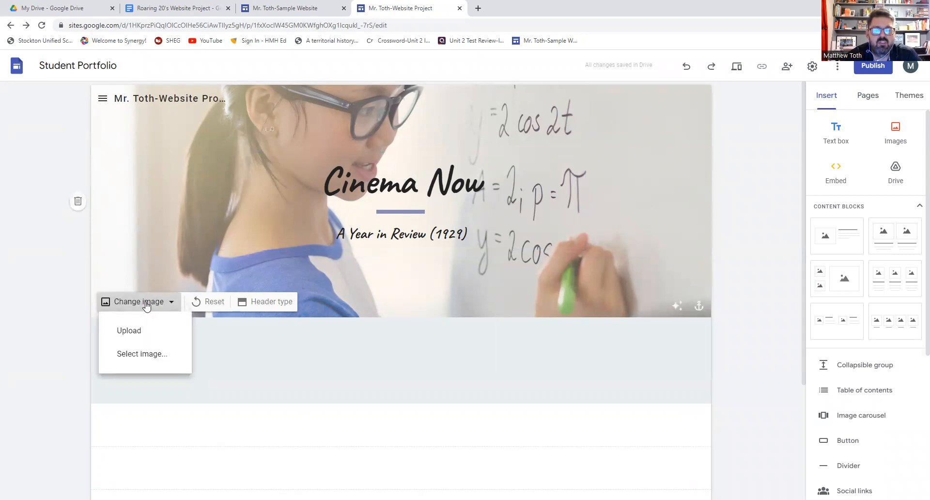
click(136, 332)
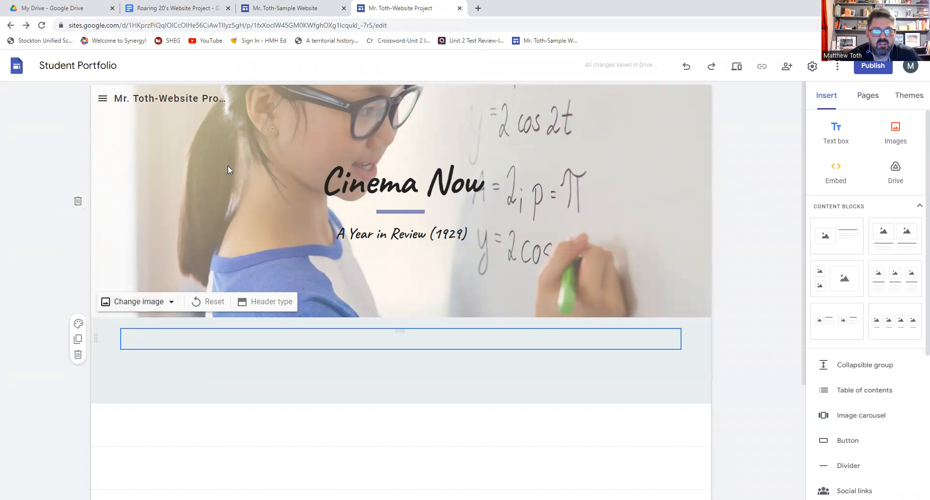
double_click(127, 95)
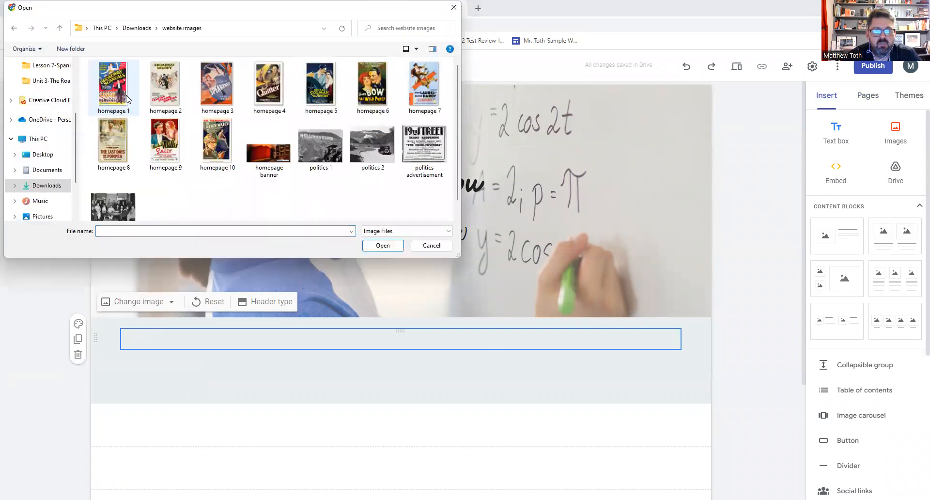
click(254, 144)
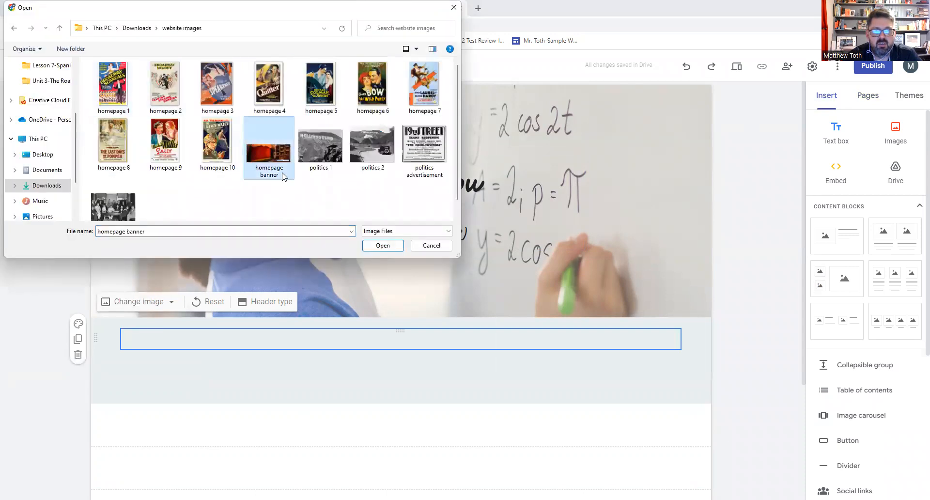
click(382, 246)
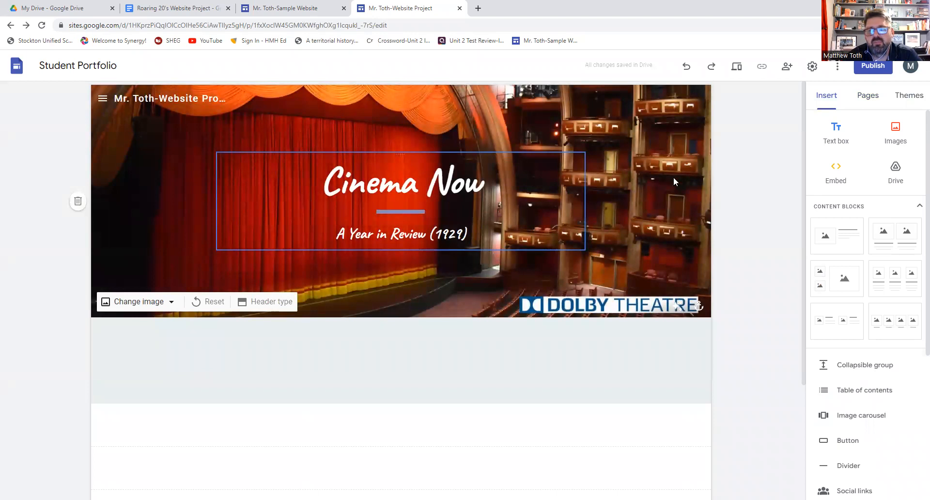
scroll(523, 152, down, 3)
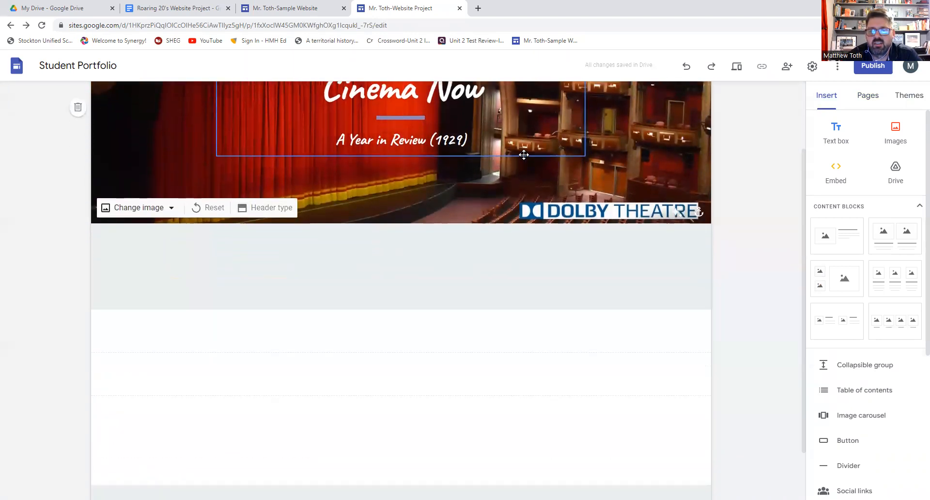
scroll(475, 253, up, 3)
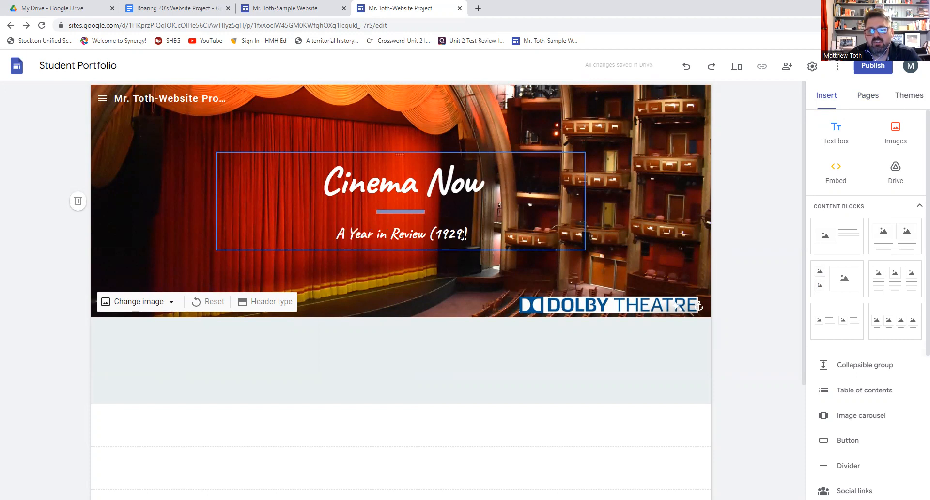
- Remove the empty text box below the banner, plus a second one created by accident
scroll(464, 236, down, 3)
click(457, 311)
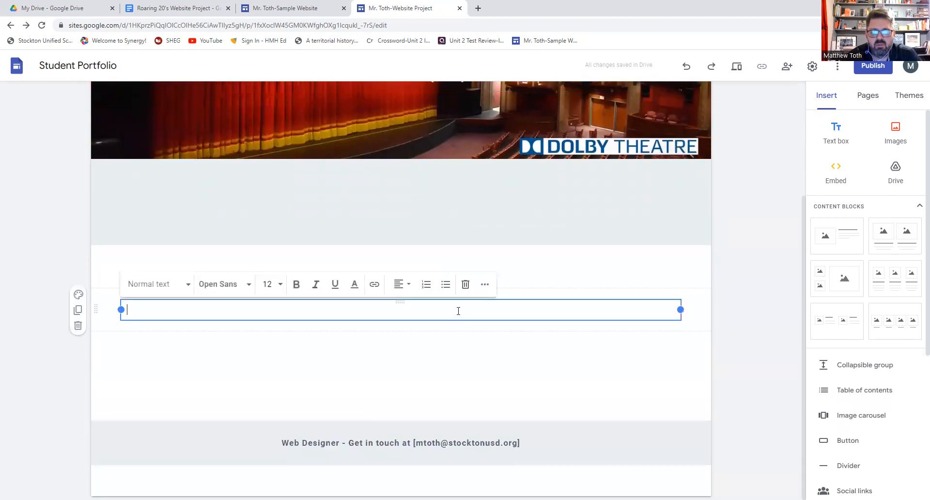
click(451, 348)
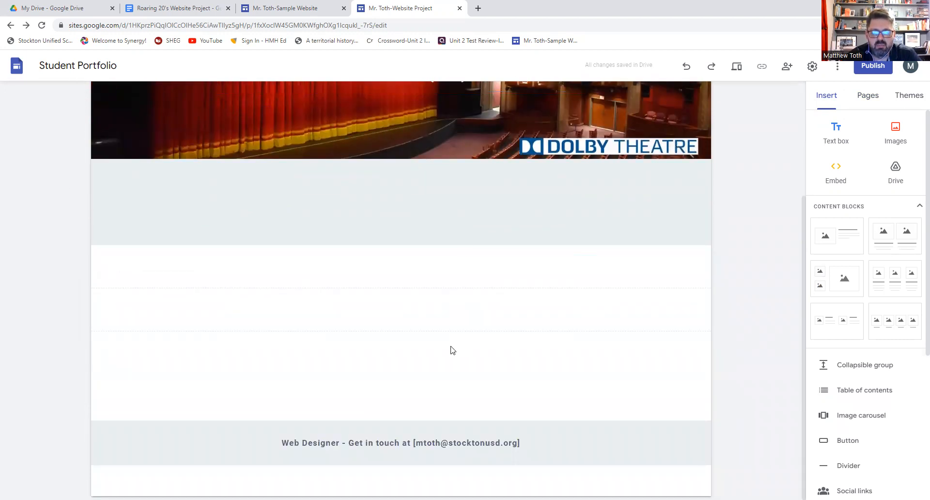
click(428, 312)
click(466, 285)
click(459, 306)
click(467, 285)
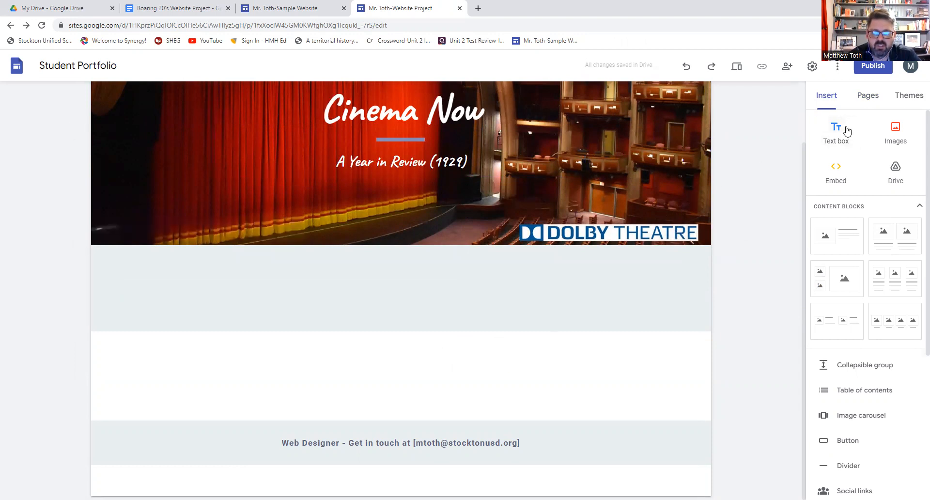
- Upload the homepage 1 image to insert the Broadway Scandals poster
click(898, 140)
click(900, 165)
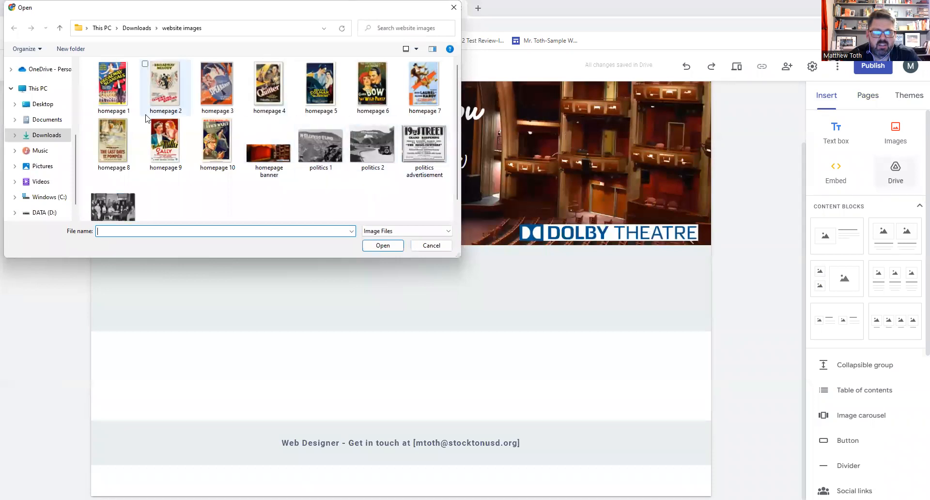
click(112, 85)
click(386, 249)
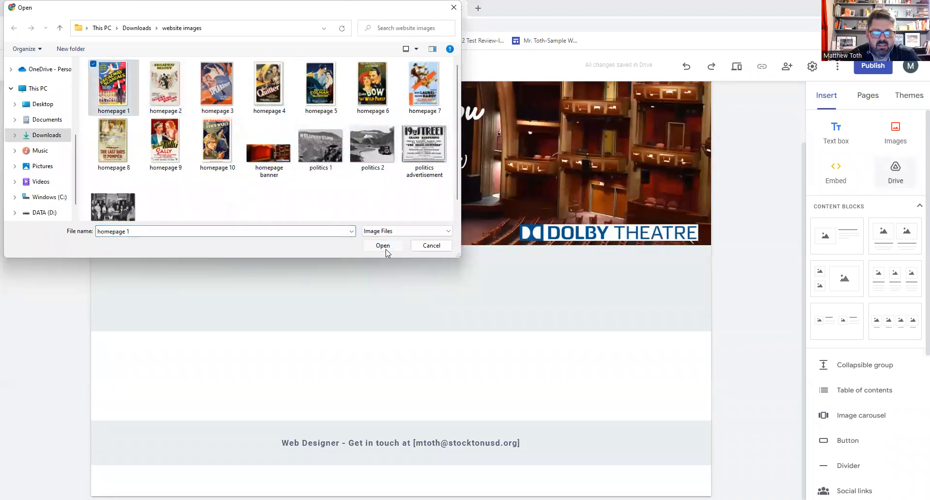
click(351, 224)
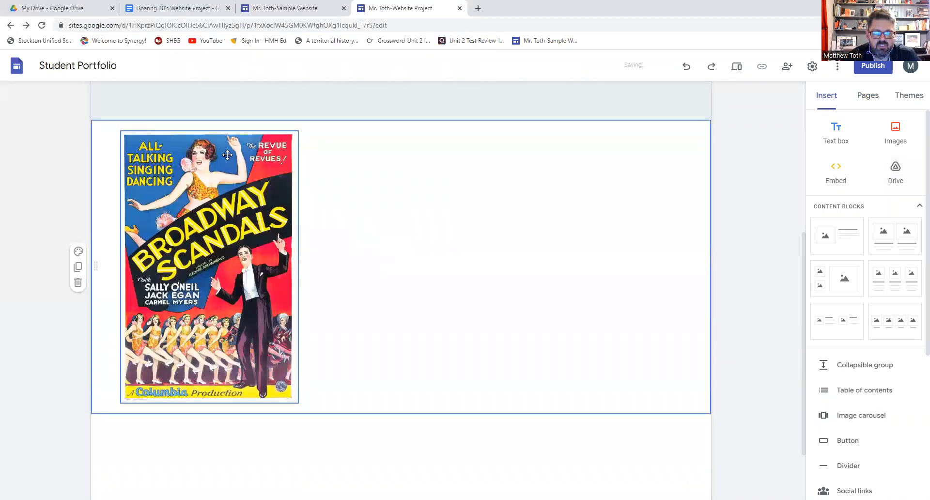
- Upload homepage 2 and place the Broadway Melody poster beside Broadway Scandals
click(898, 148)
click(820, 165)
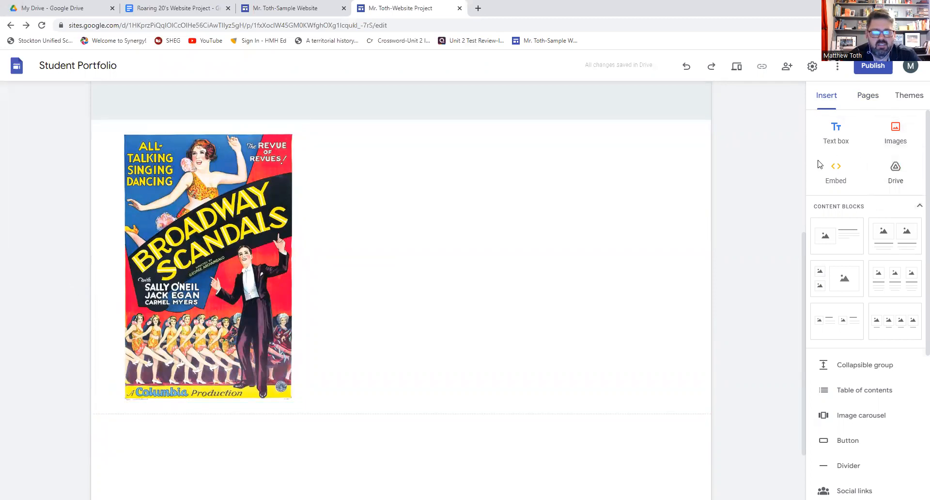
click(164, 84)
click(382, 246)
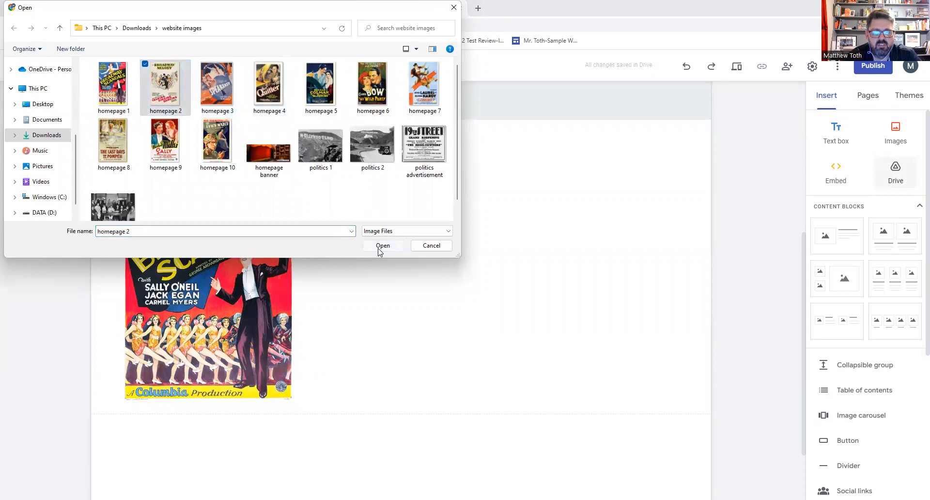
scroll(414, 217, up, 5)
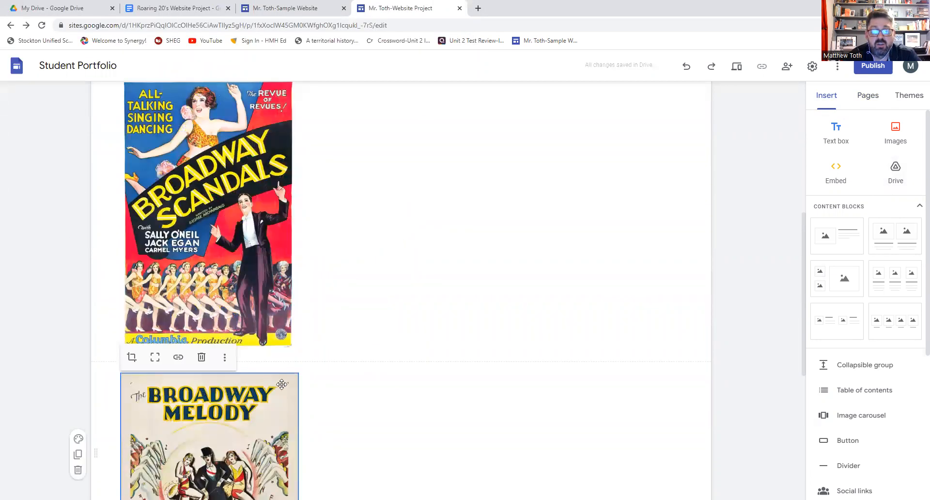
drag(255, 394, 361, 215)
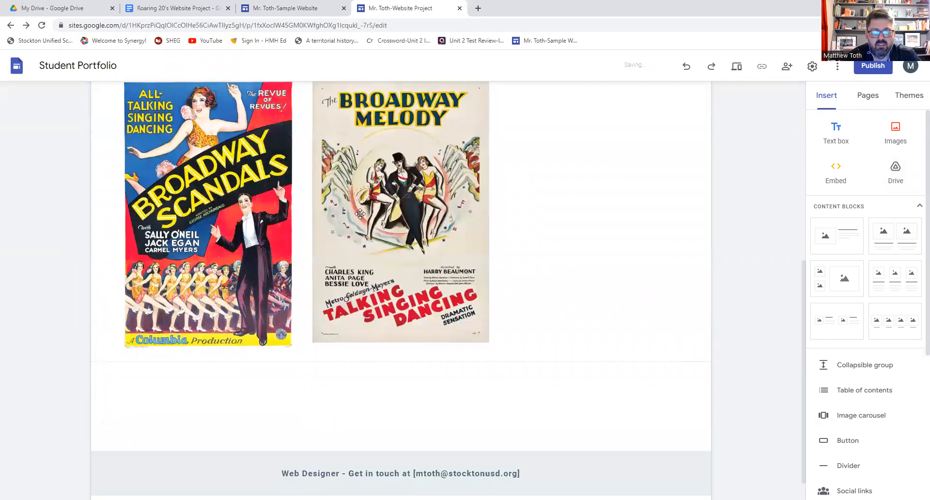
- Upload homepage 3 and drag the Speakeasy poster into the row's third column
click(895, 132)
click(894, 164)
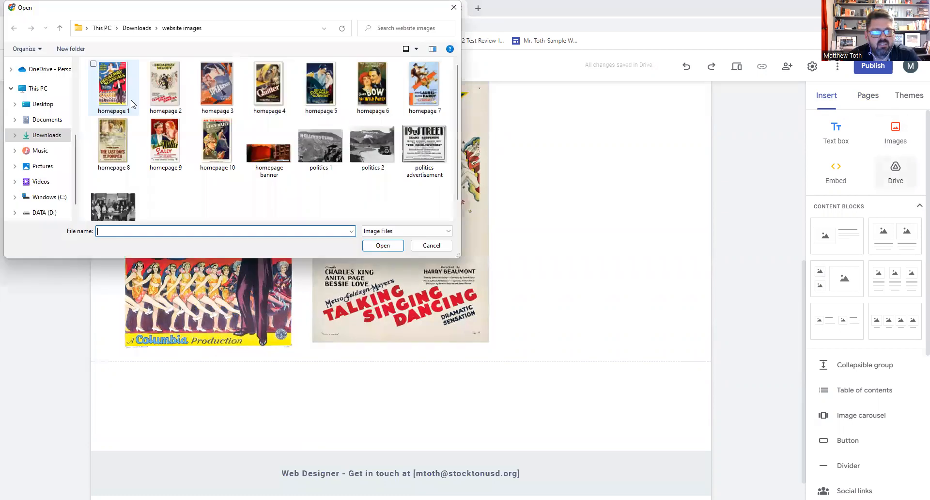
click(216, 85)
click(368, 245)
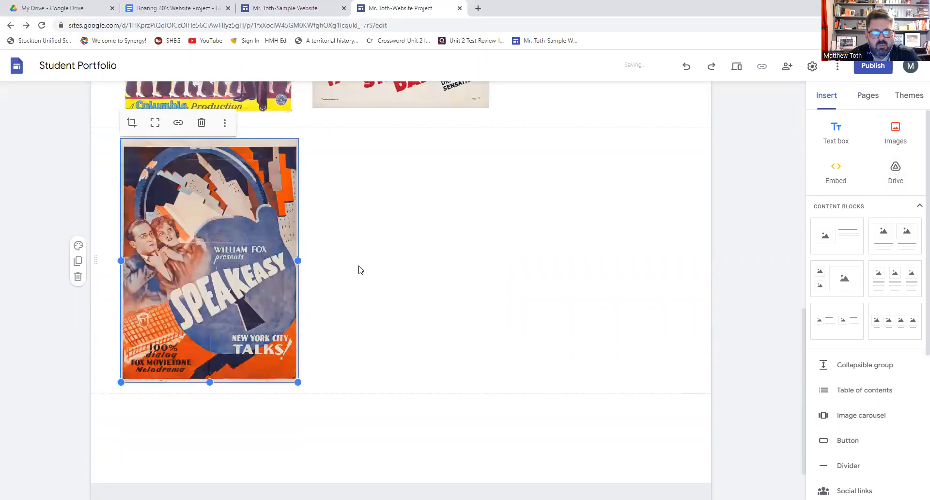
drag(252, 225, 566, 78)
drag(561, 263, 555, 282)
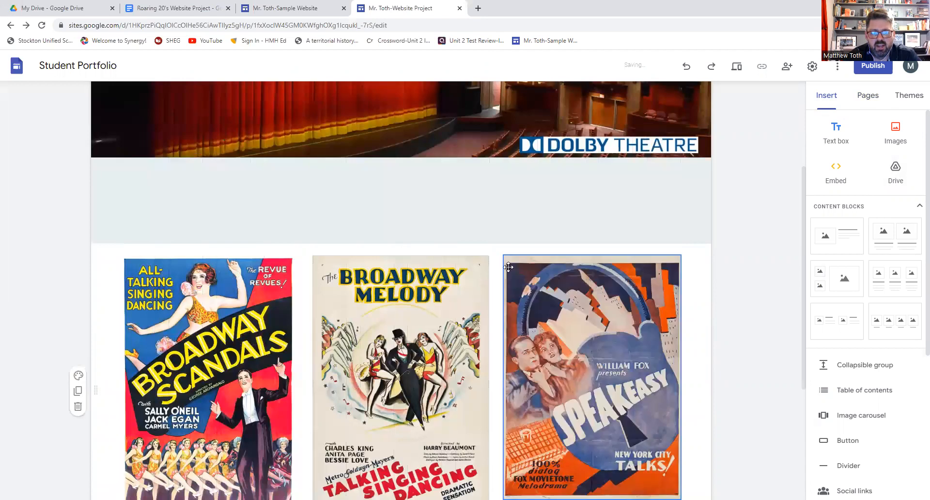
click(379, 255)
scroll(380, 256, down, 3)
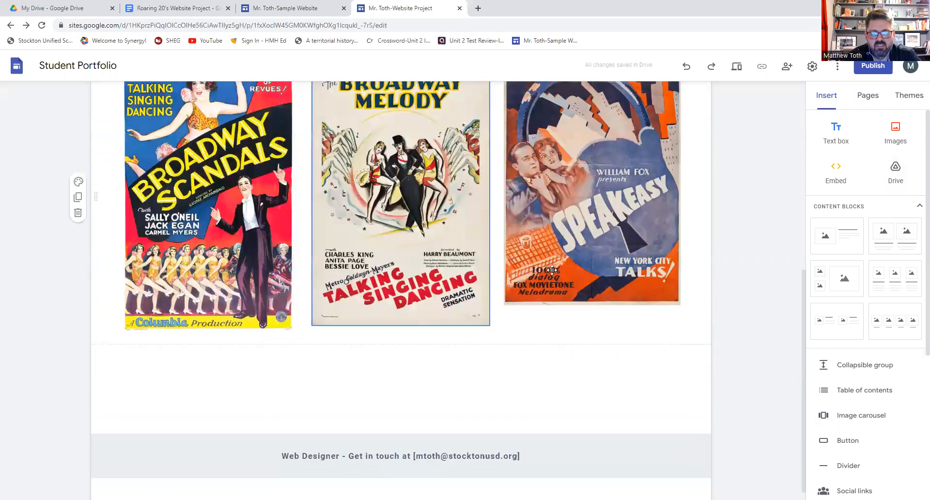
click(679, 304)
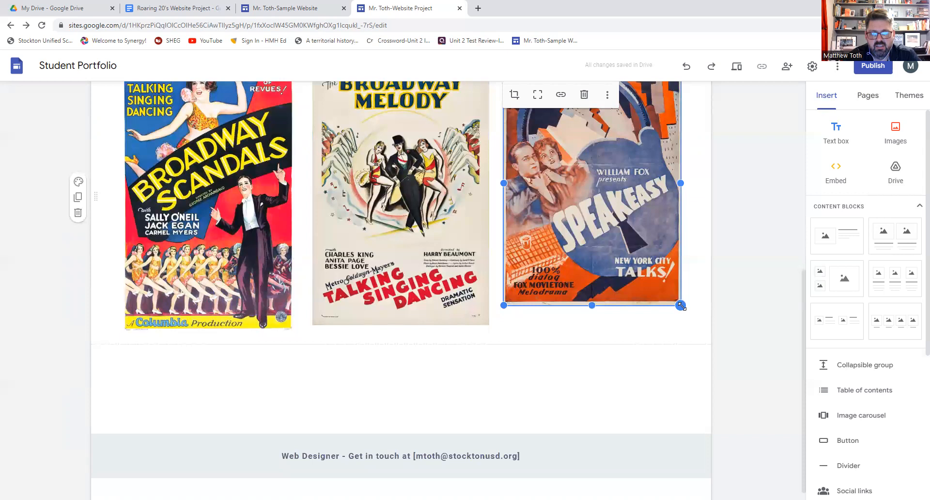
click(693, 327)
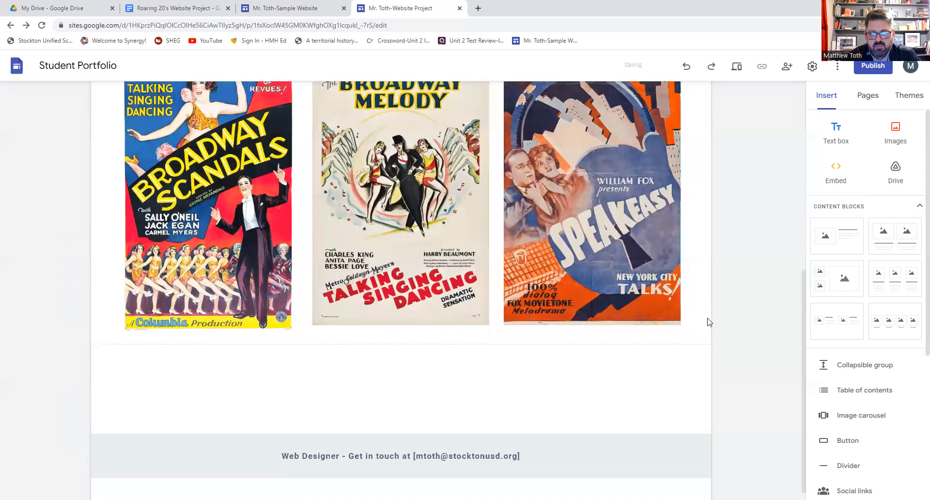
scroll(702, 318, up, 2)
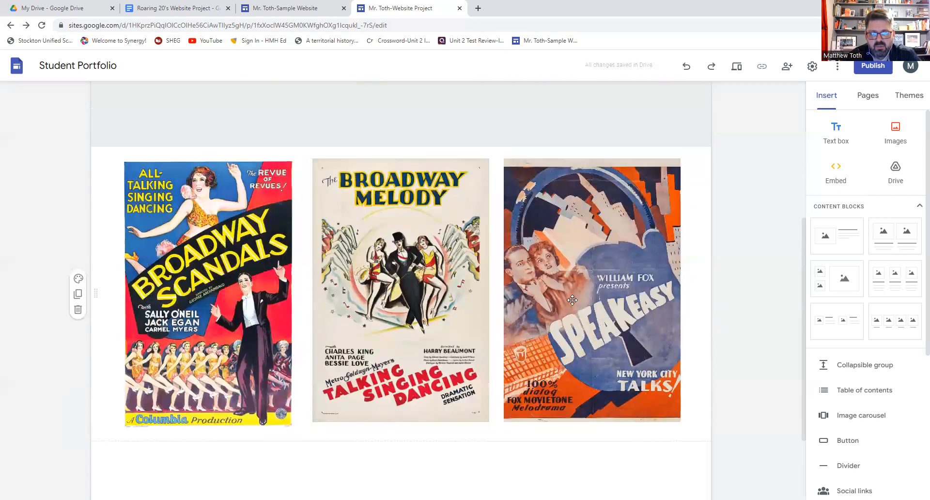
click(262, 234)
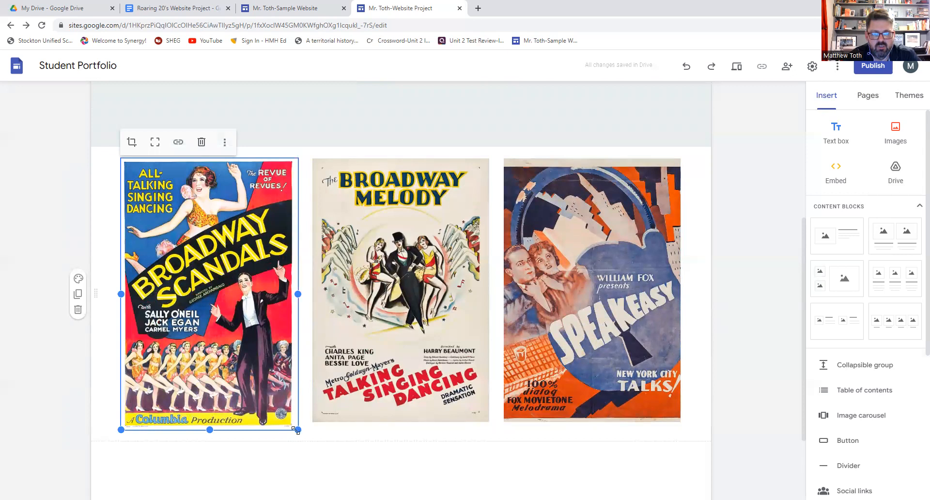
drag(294, 426, 251, 374)
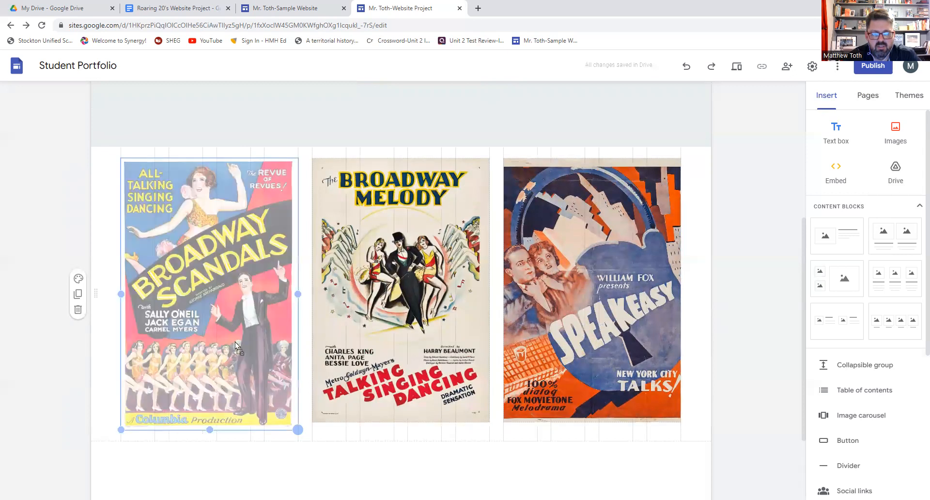
drag(234, 341, 235, 341)
drag(282, 396, 297, 421)
click(337, 446)
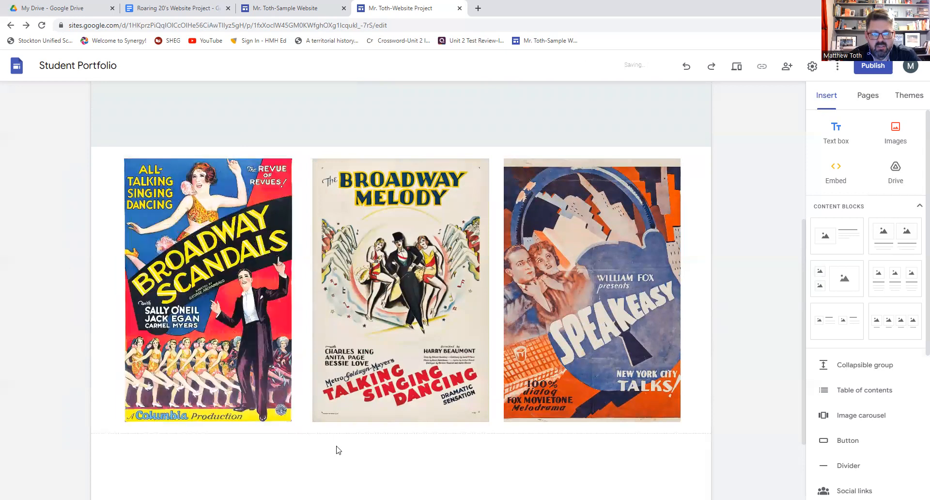
click(374, 383)
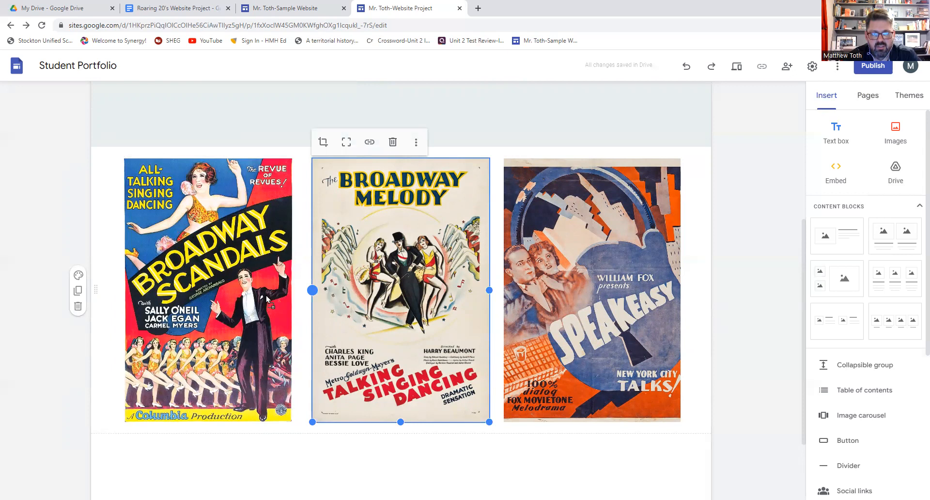
drag(303, 297, 306, 306)
click(400, 450)
scroll(404, 450, down, 2)
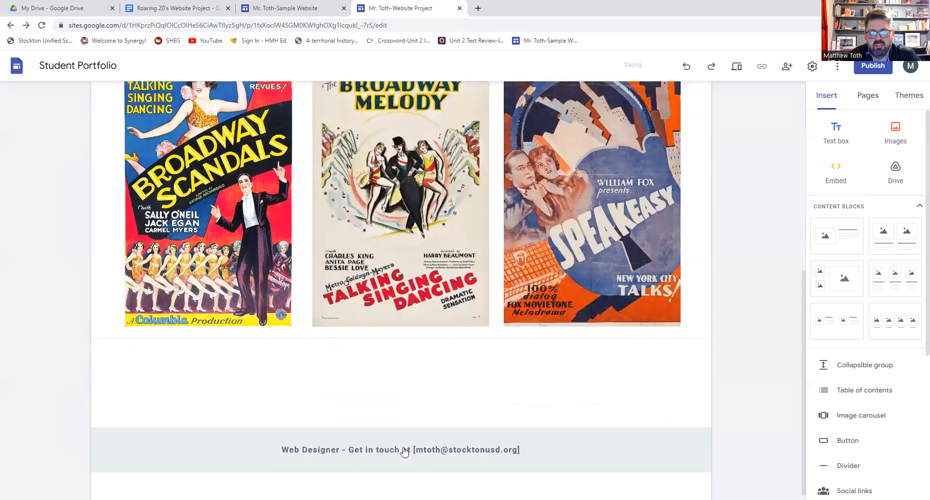
- Upload homepage 4 and 5, placing The Rescue beside The Quitter in a new row
click(897, 141)
click(895, 164)
click(284, 95)
click(382, 246)
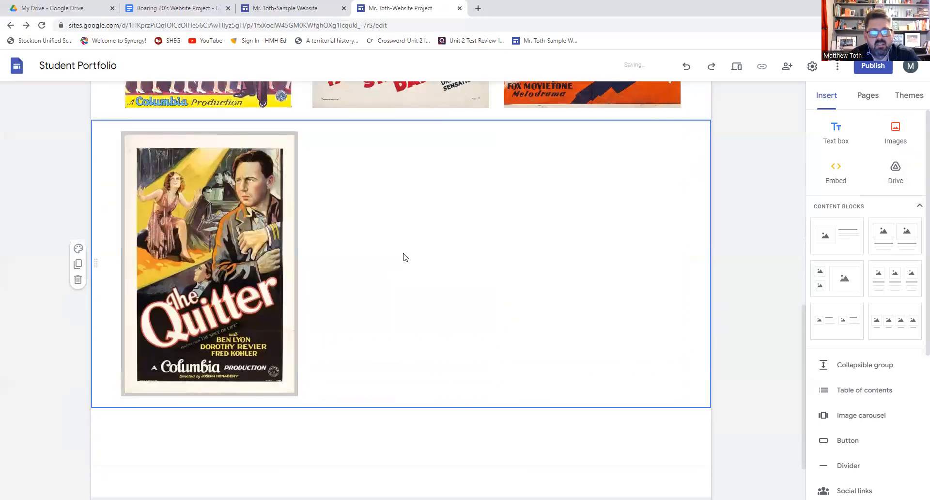
click(895, 131)
click(894, 164)
click(341, 100)
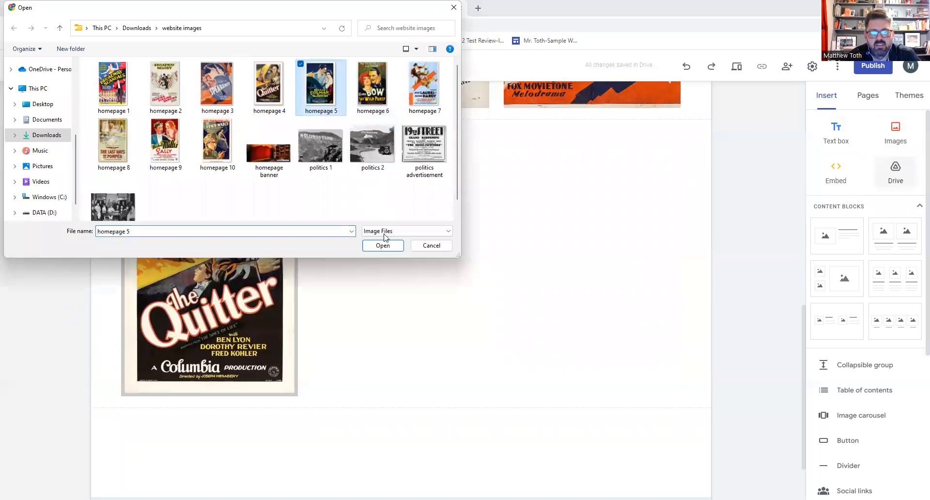
click(383, 246)
drag(269, 248, 392, 262)
drag(452, 247, 567, 247)
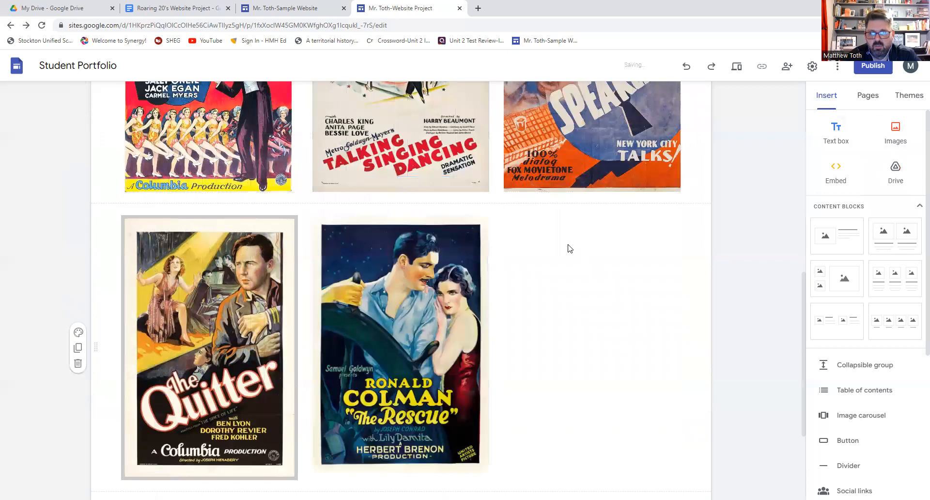
- Upload homepage 6 and drag The Wild Party poster into that row's third column
click(895, 138)
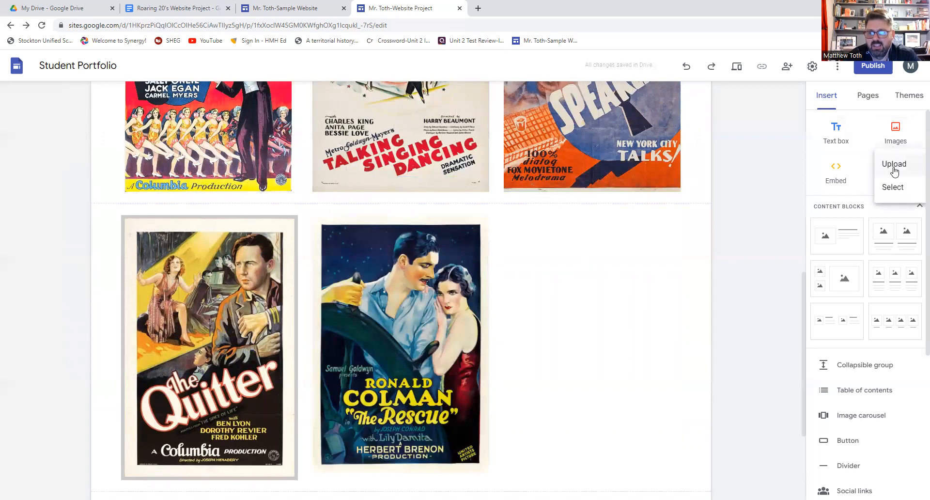
click(894, 165)
click(373, 106)
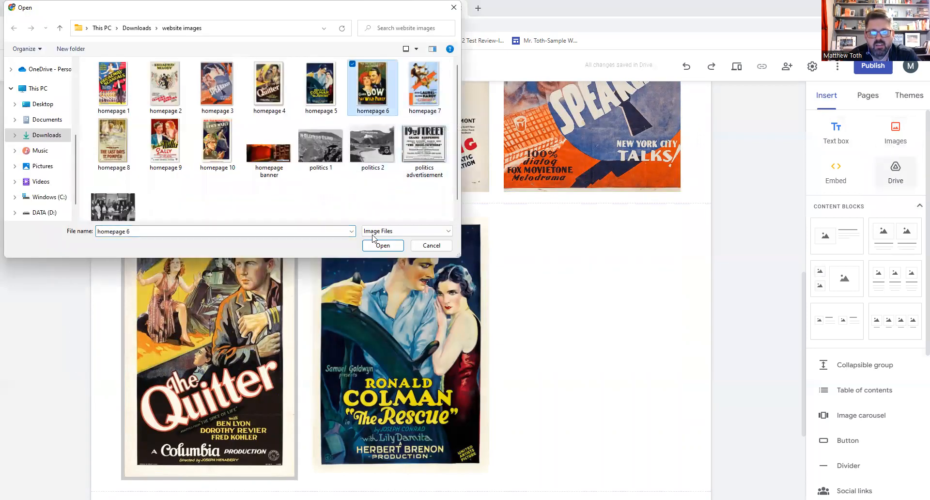
click(384, 247)
scroll(269, 231, down, 3)
drag(269, 230, 578, 251)
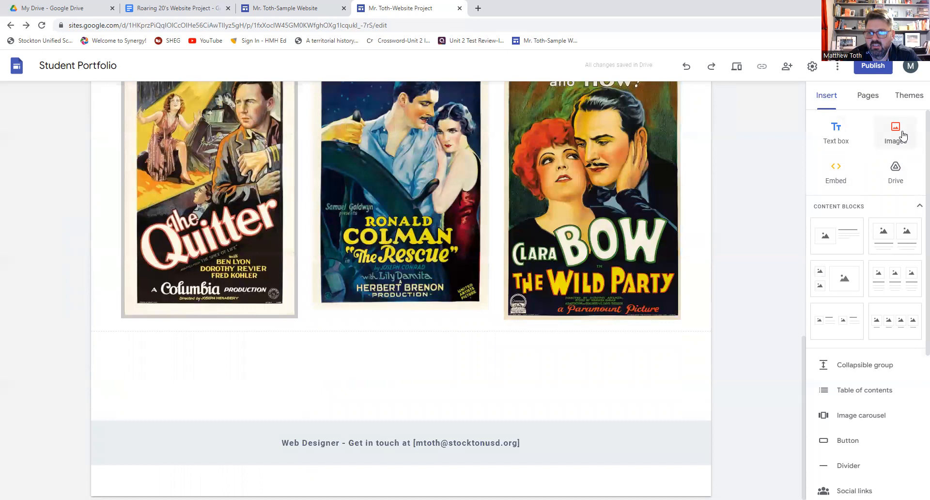
- Upload homepage 7 and 8, placing The Last Days of Pompeii beside Liberty
click(896, 132)
click(910, 166)
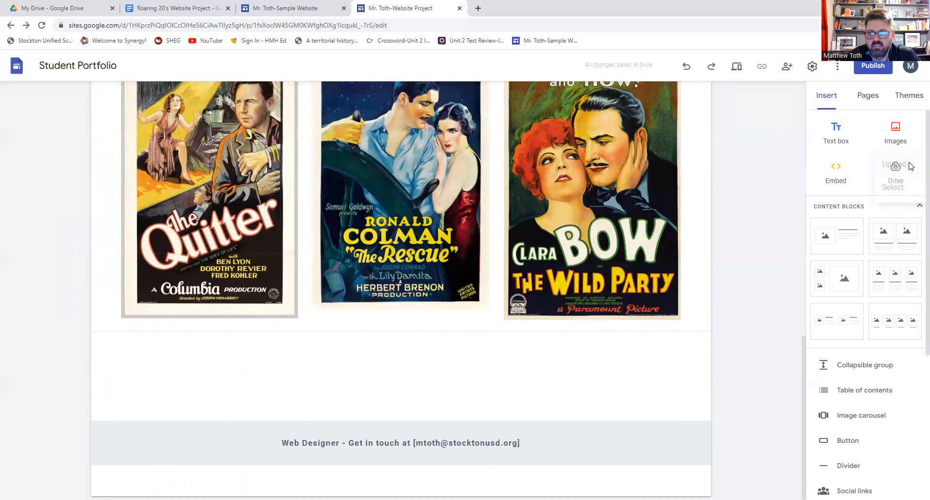
click(424, 84)
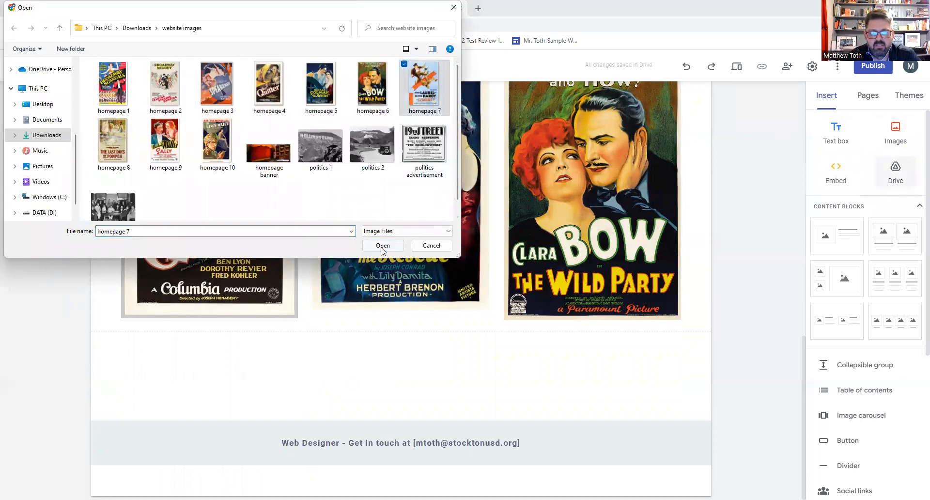
key(Return)
click(894, 130)
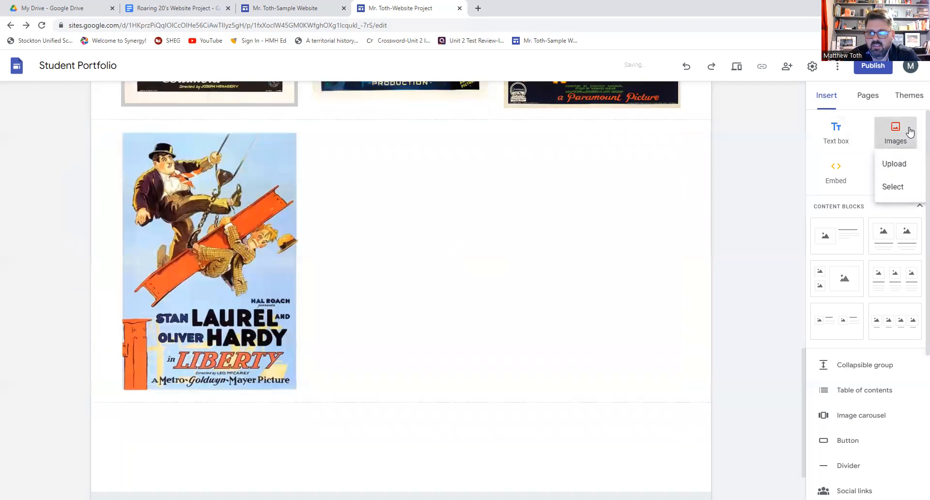
click(895, 164)
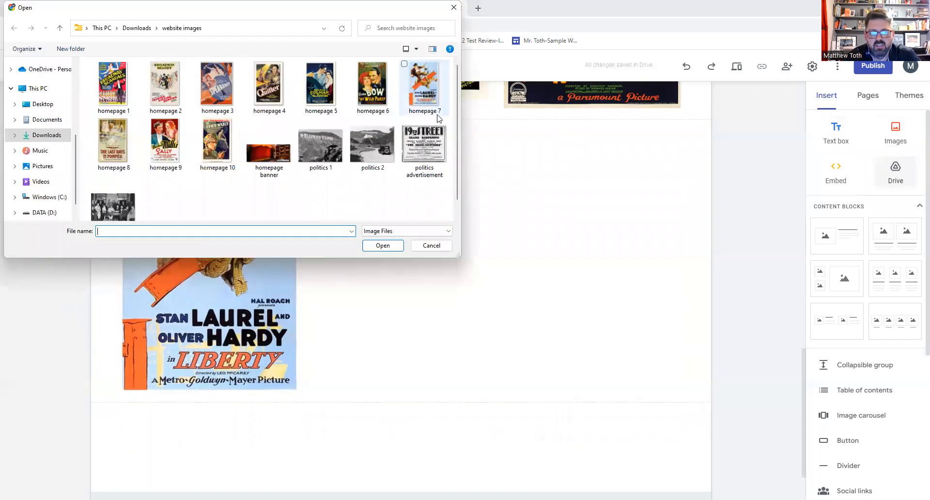
click(134, 138)
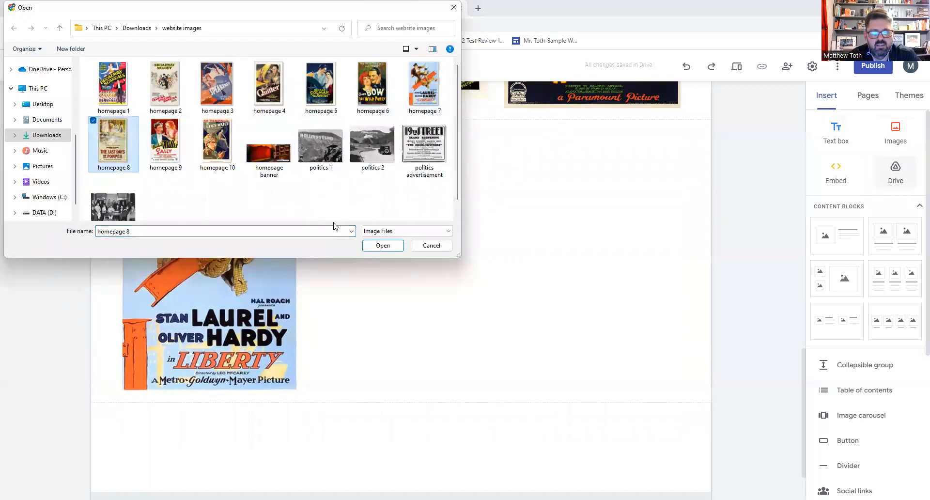
click(383, 246)
drag(392, 134, 388, 247)
- Upload homepage 9 and drag the Sally poster into the third column of that row
click(875, 130)
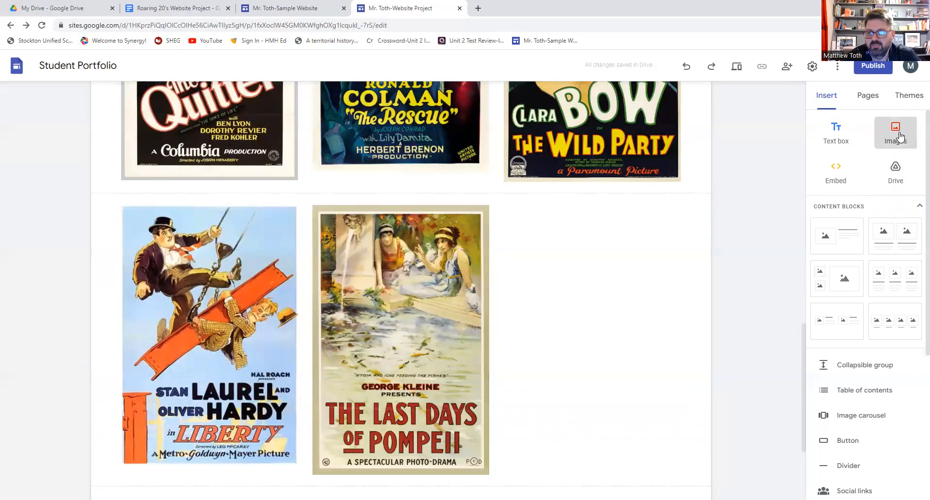
click(874, 160)
click(165, 143)
click(383, 246)
drag(209, 310, 576, 226)
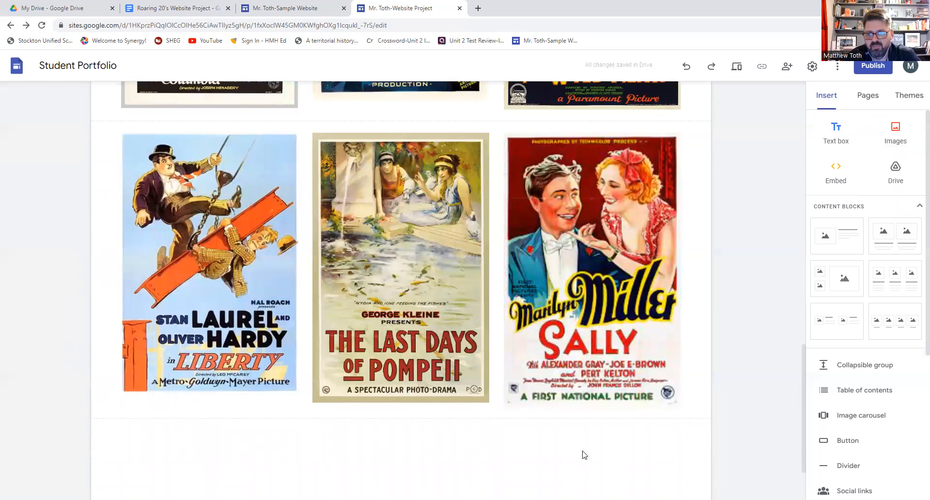
scroll(583, 455, up, 6)
scroll(582, 450, up, 10)
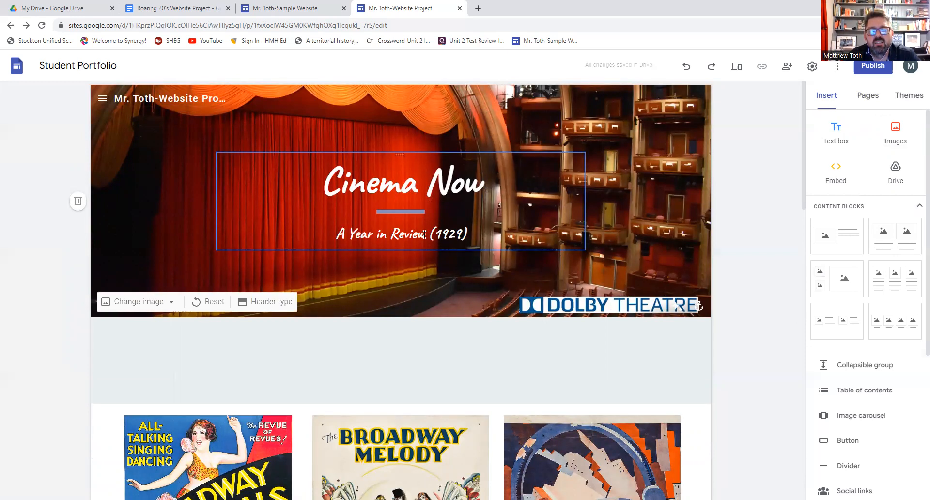
scroll(424, 234, down, 3)
scroll(339, 236, down, 6)
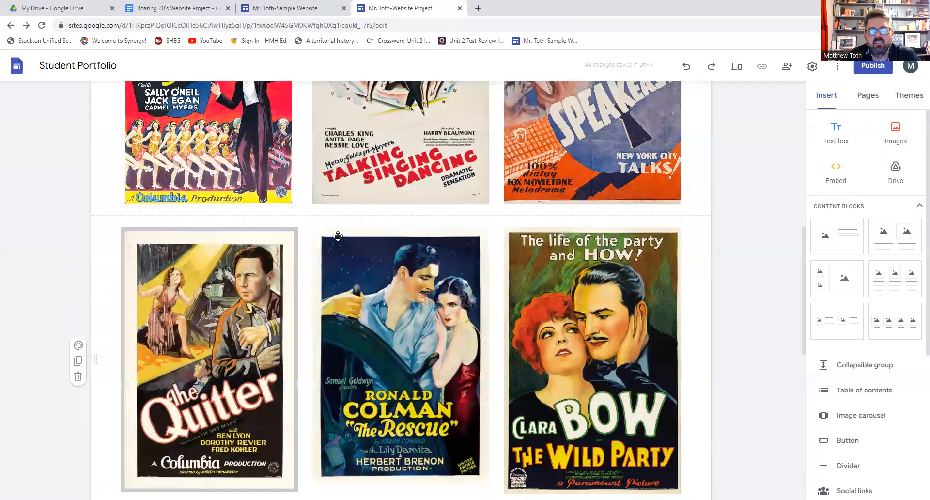
scroll(503, 252, down, 7)
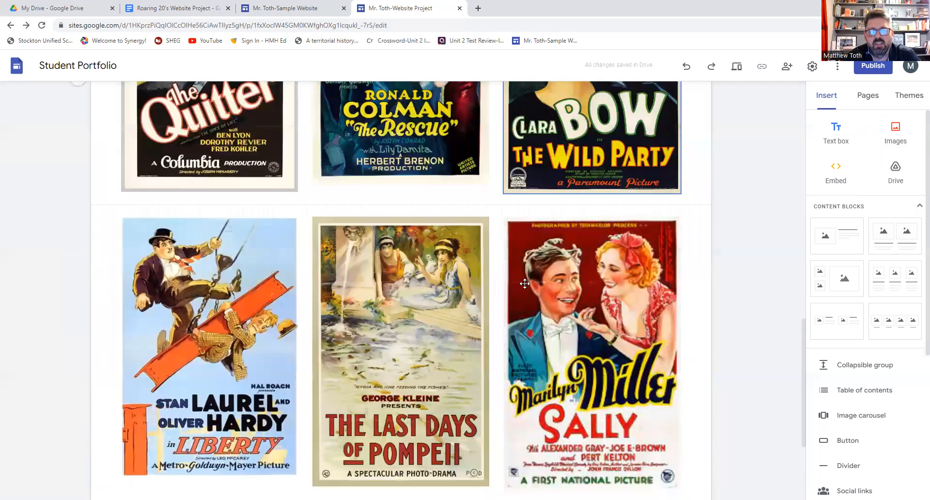
scroll(554, 295, down, 3)
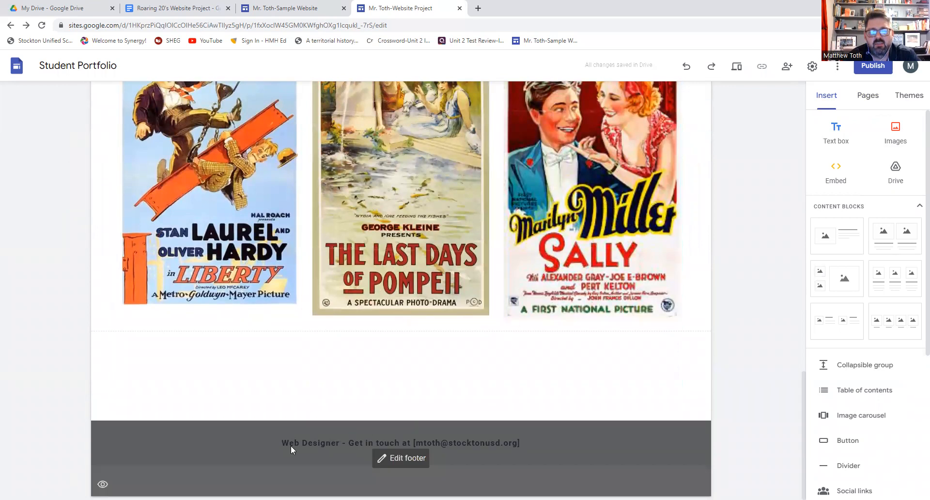
scroll(501, 444, up, 4)
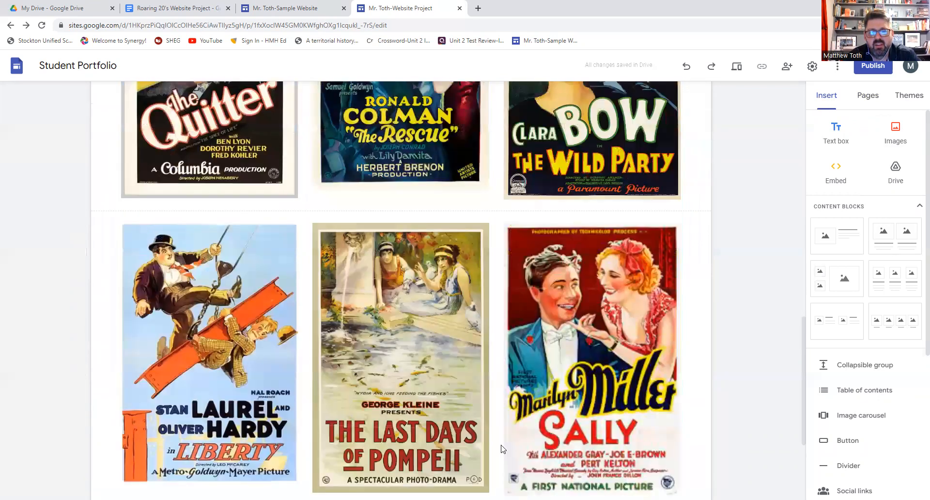
scroll(501, 444, up, 12)
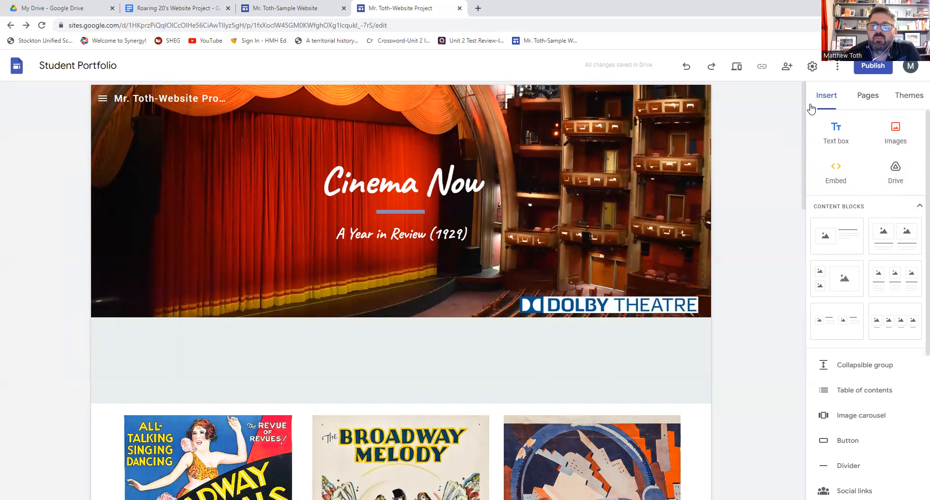
- Open the Politics page and upload 'politics banner' as its header background image
click(869, 98)
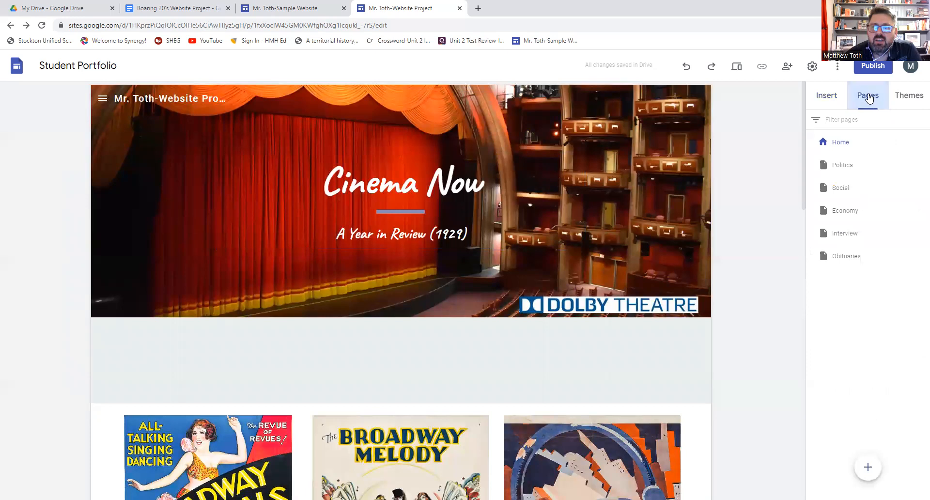
click(842, 167)
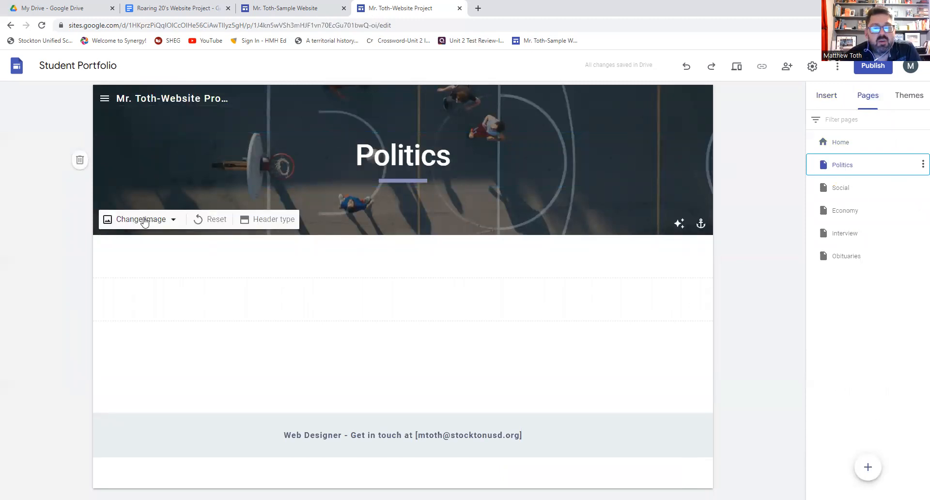
click(141, 219)
click(142, 249)
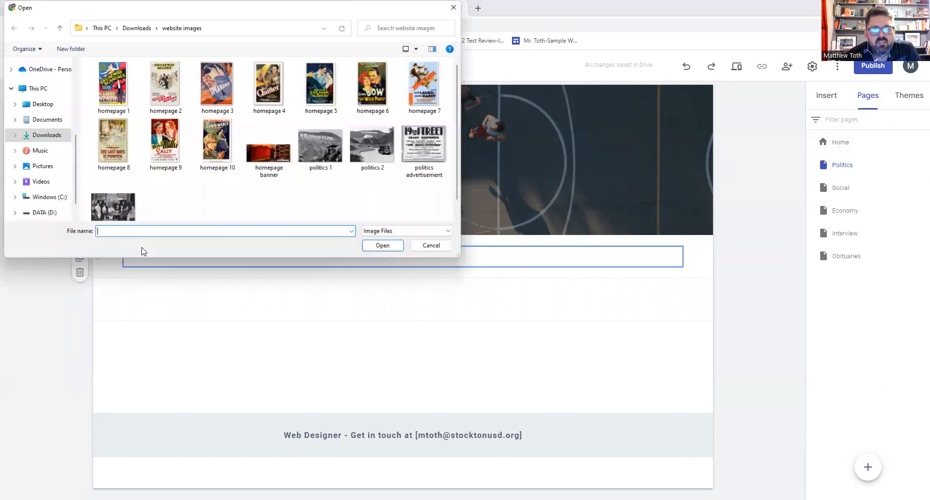
click(137, 204)
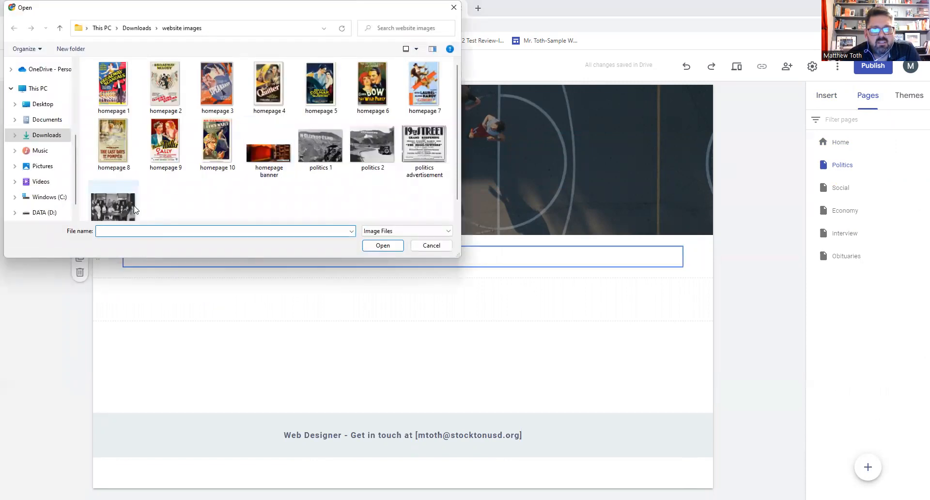
click(391, 249)
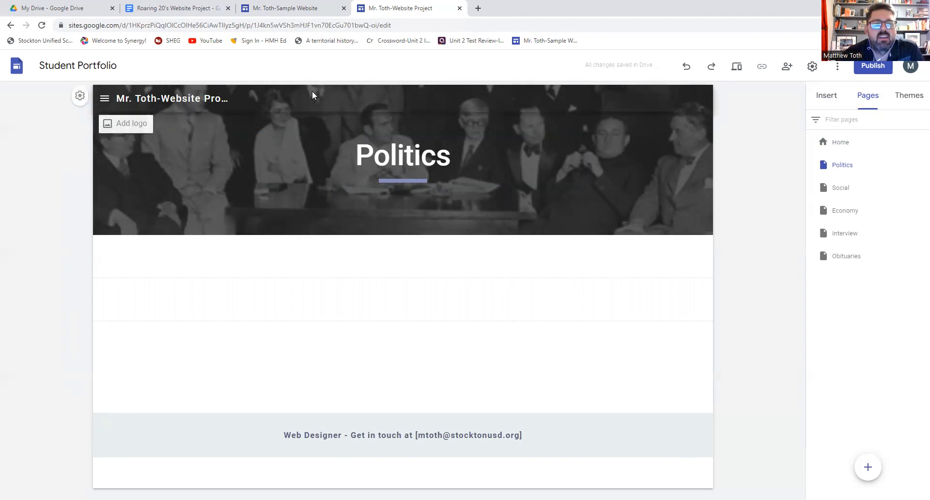
- In the Mr. Toth-Sample Website tab, open the Politics of the Entertainment Industry page
click(284, 8)
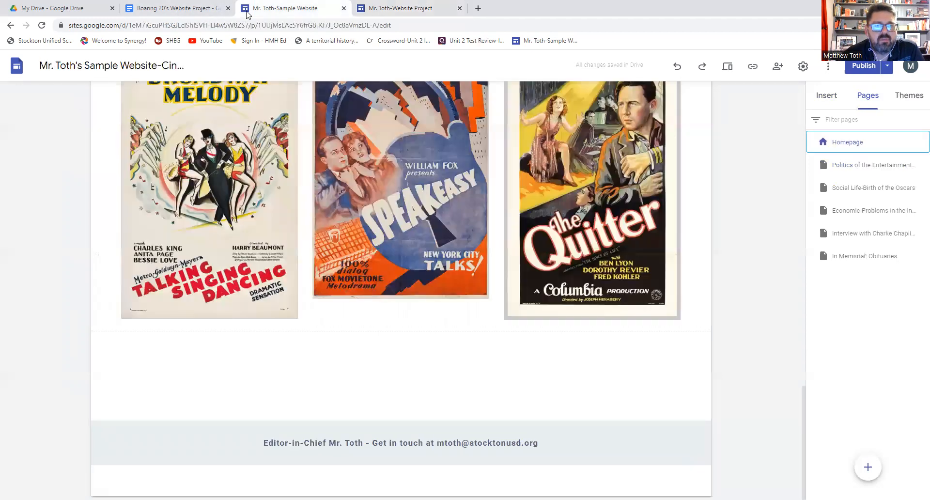
scroll(444, 181, up, 2)
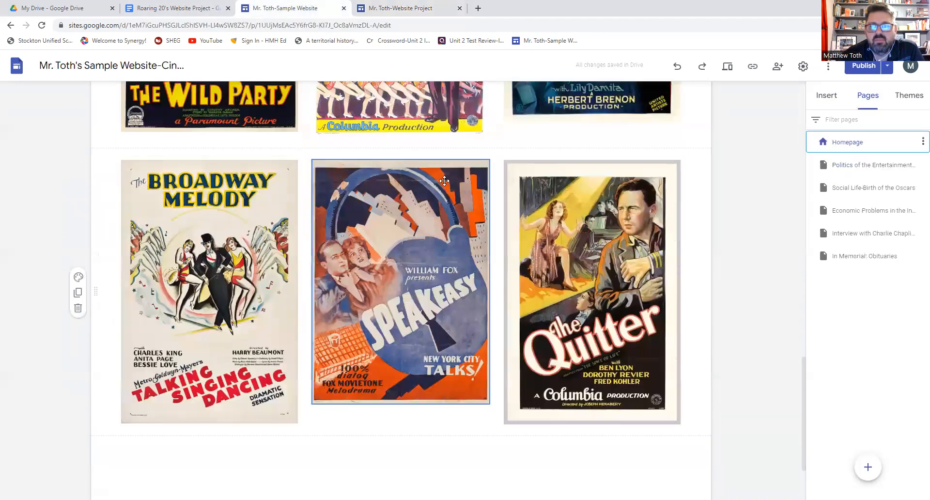
click(861, 169)
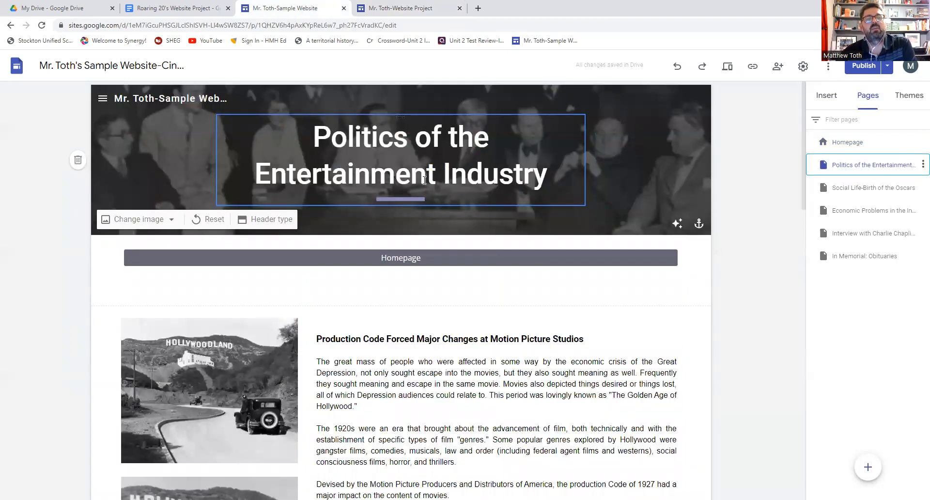
click(848, 143)
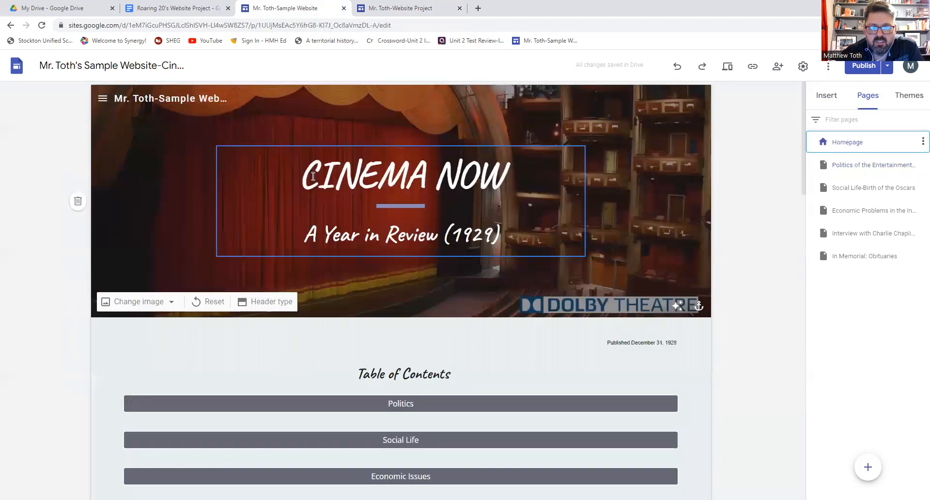
scroll(533, 189, down, 9)
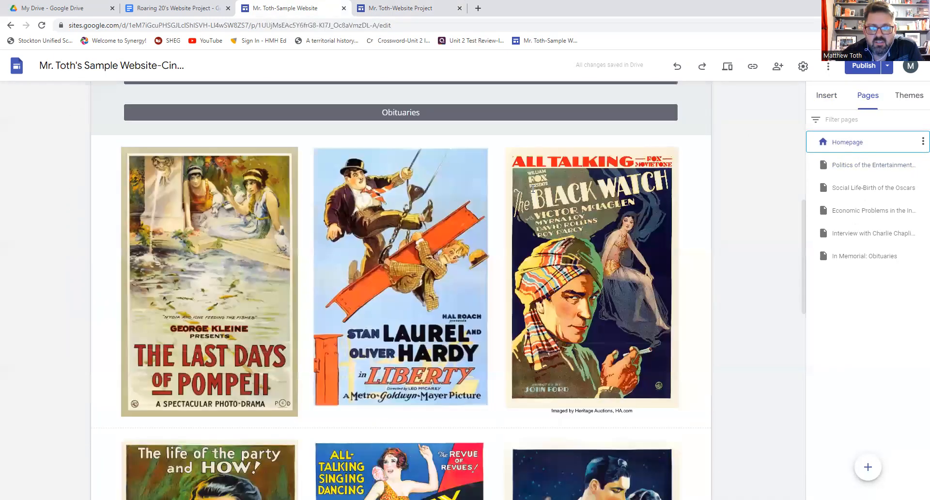
scroll(533, 189, down, 9)
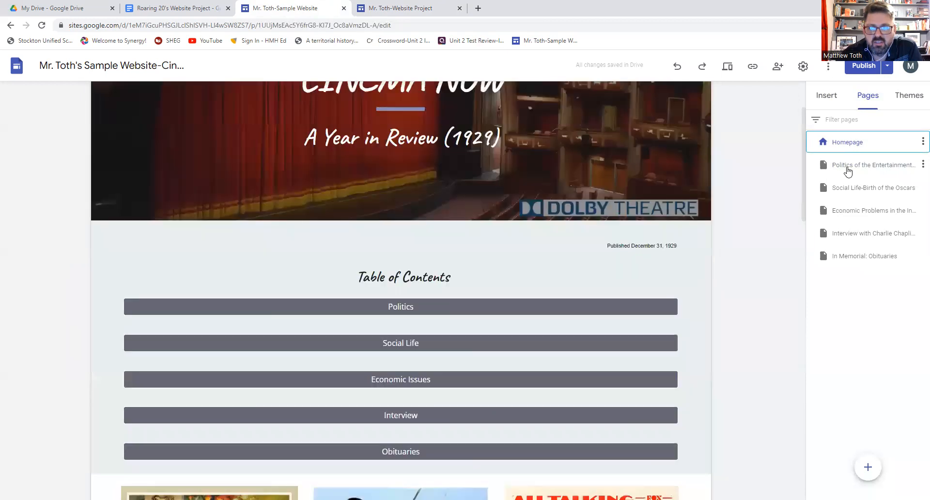
click(847, 170)
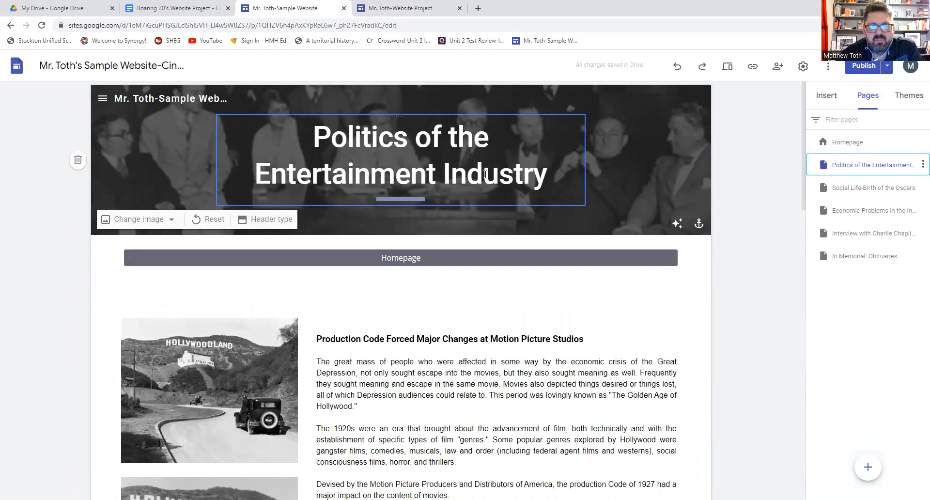
scroll(486, 174, down, 4)
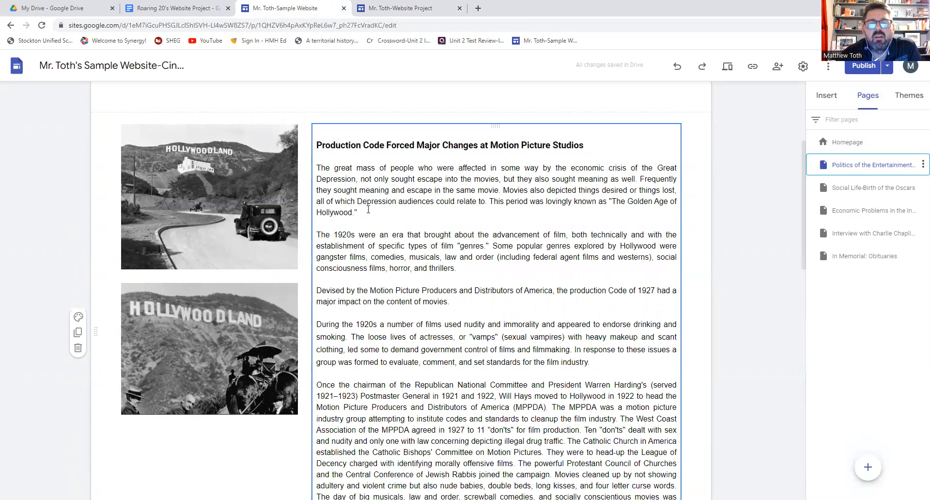
scroll(369, 210, down, 3)
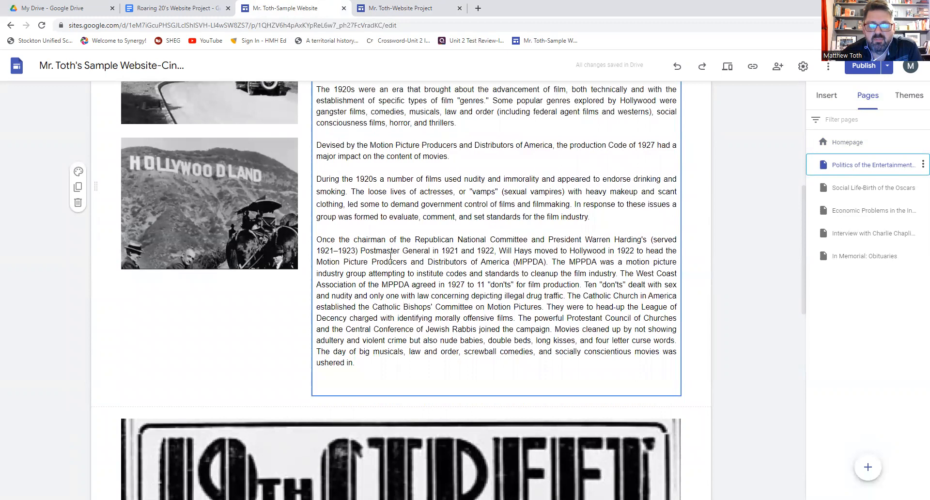
scroll(391, 255, down, 3)
scroll(393, 256, down, 2)
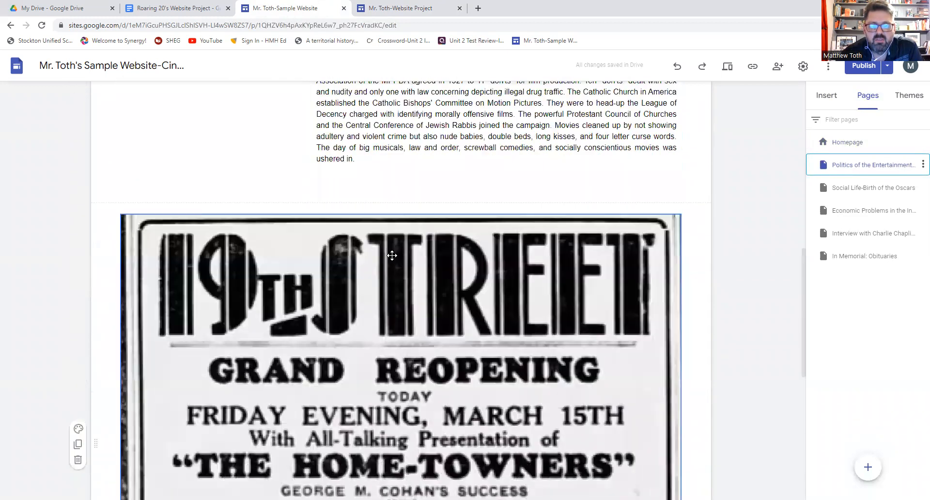
scroll(392, 255, down, 5)
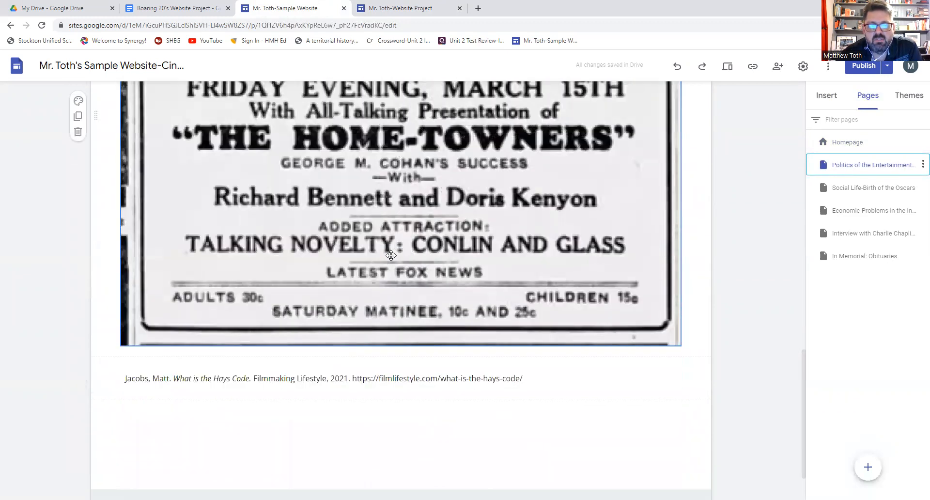
scroll(391, 256, up, 4)
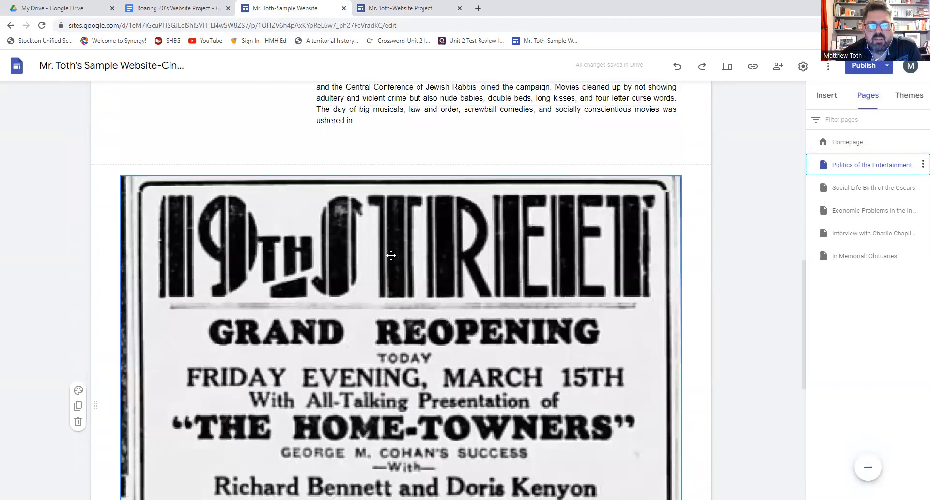
scroll(391, 256, down, 2)
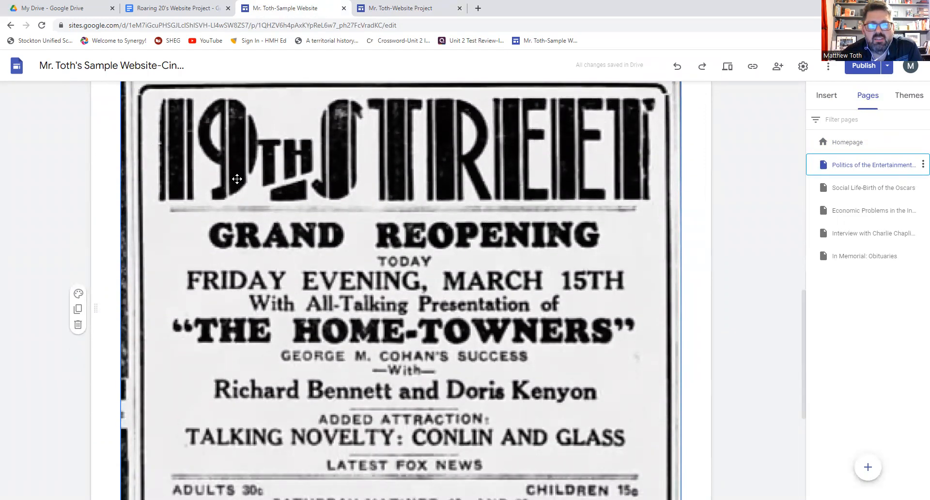
scroll(417, 179, down, 5)
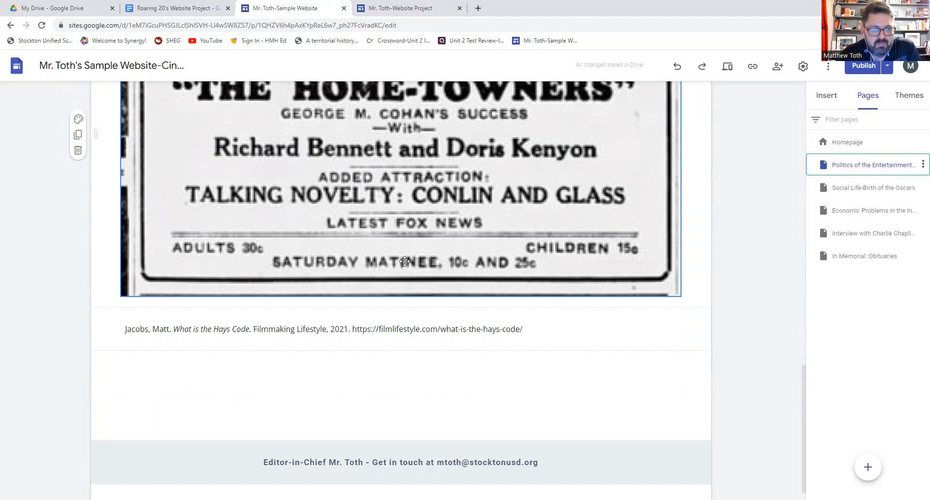
click(504, 329)
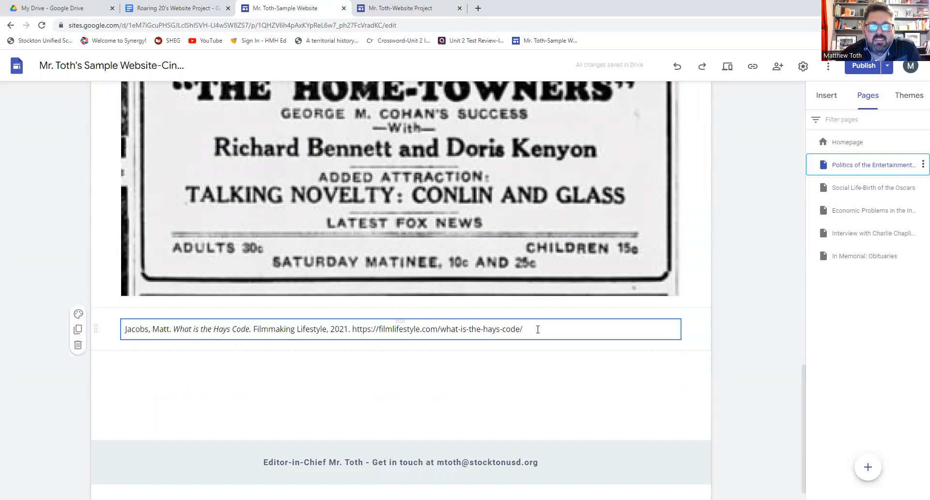
click(537, 329)
drag(537, 331, 121, 330)
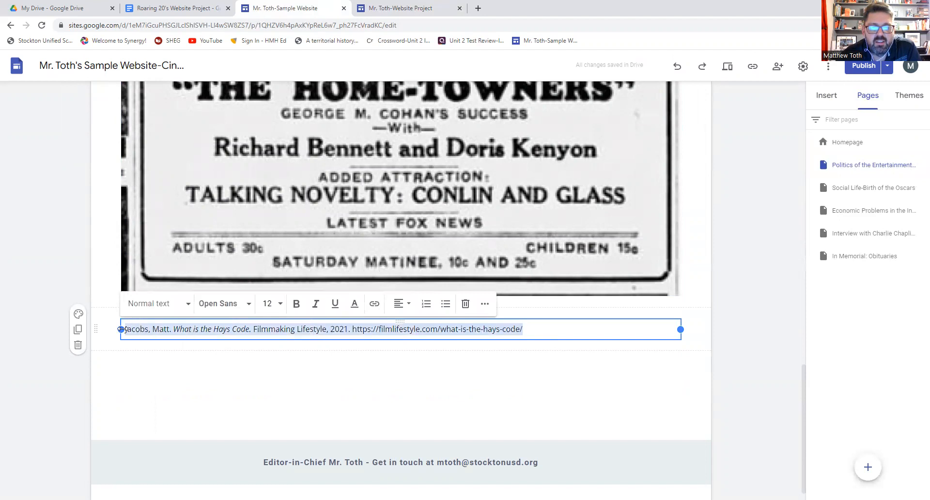
click(380, 353)
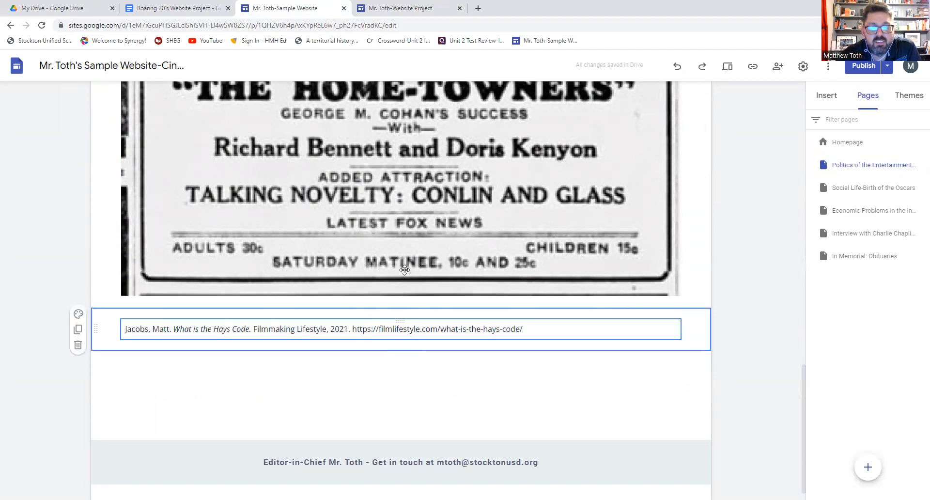
scroll(405, 270, up, 12)
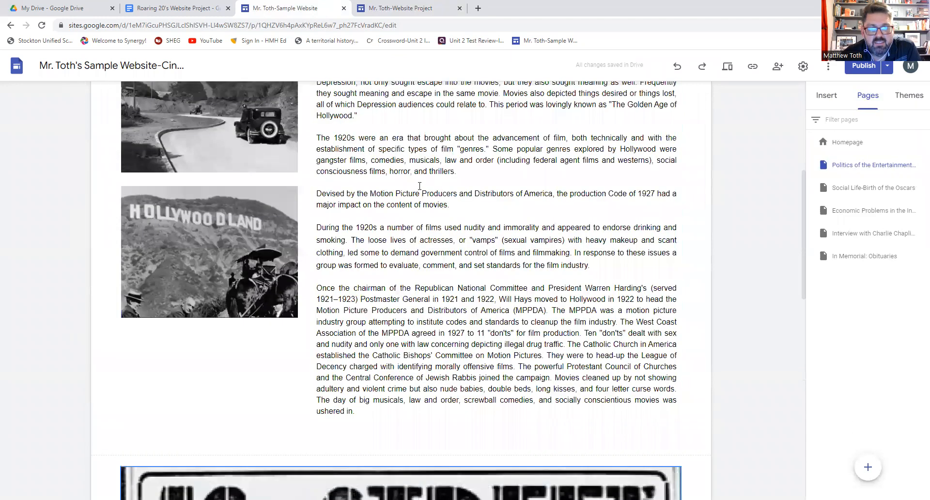
click(438, 235)
scroll(443, 258, up, 5)
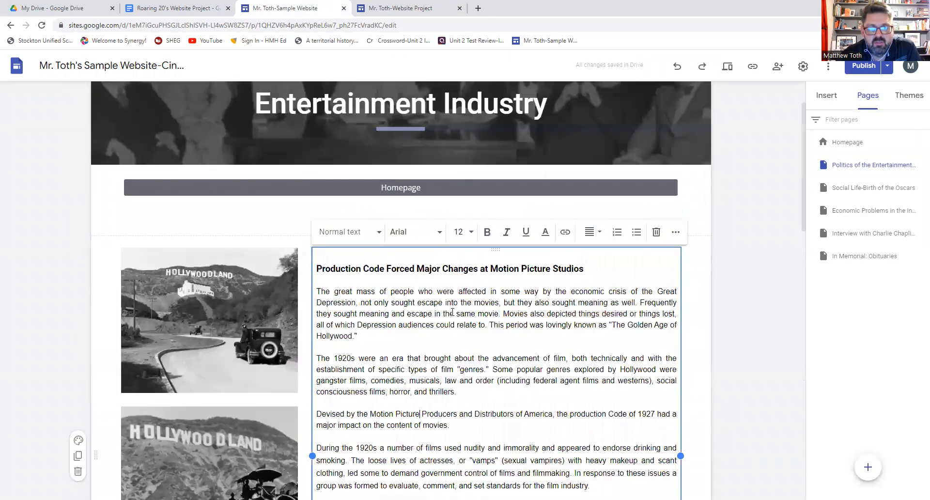
scroll(452, 313, up, 2)
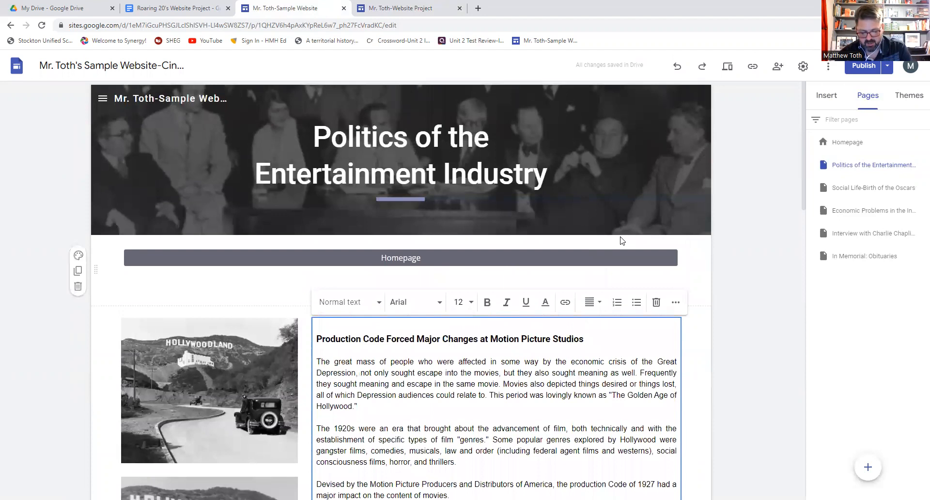
- Return to the sample website's homepage and scroll through its Table of Contents and posters
click(848, 143)
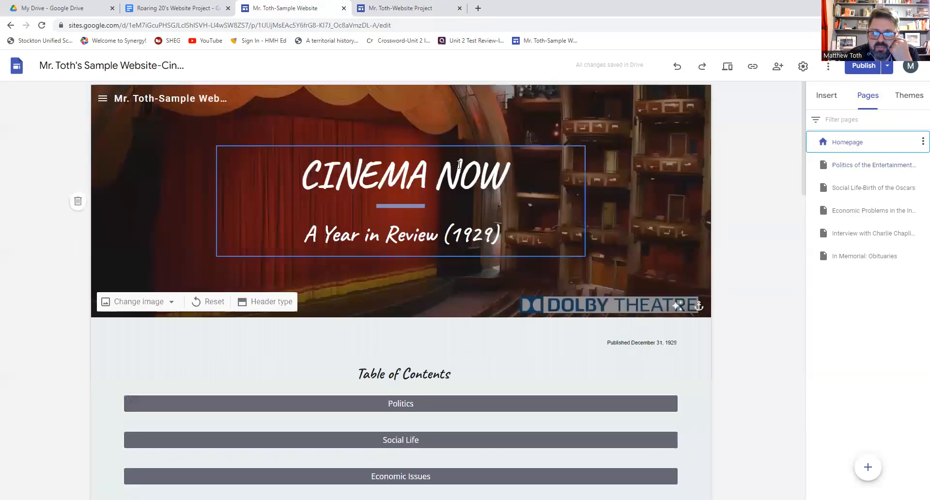
scroll(458, 181, down, 8)
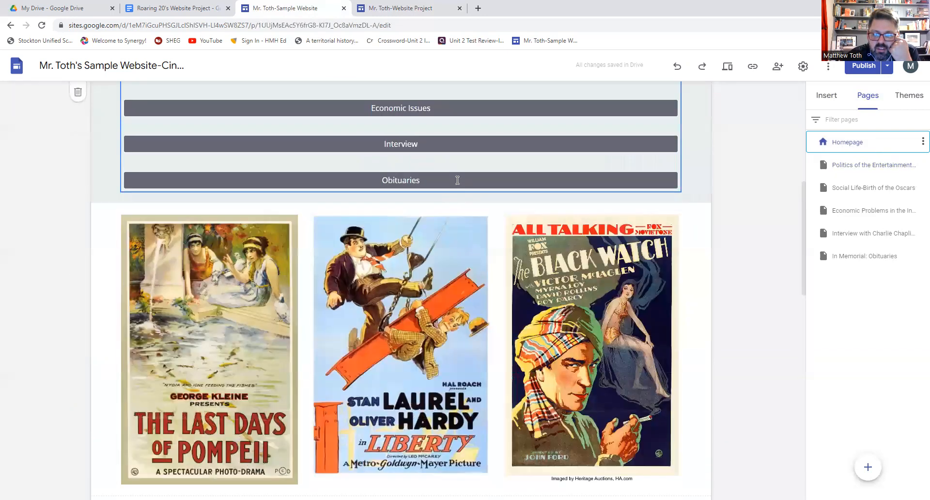
scroll(457, 181, down, 5)
scroll(408, 164, up, 7)
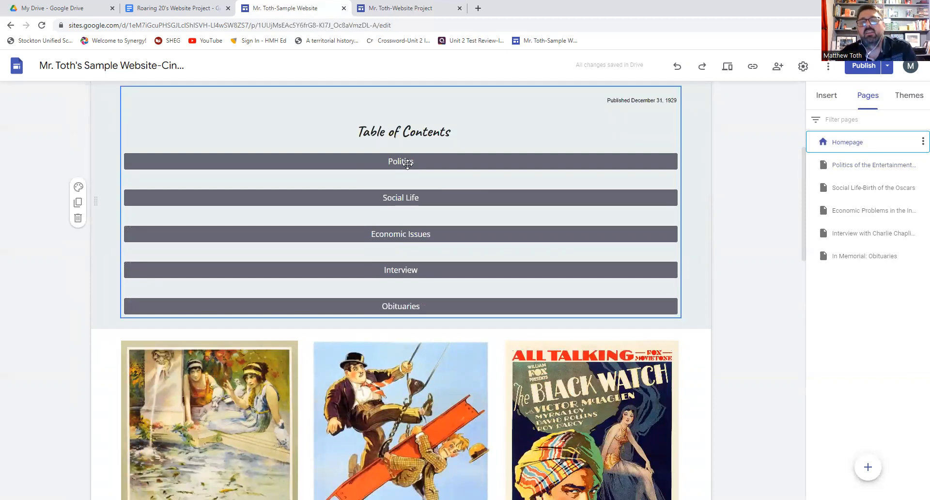
scroll(408, 163, up, 2)
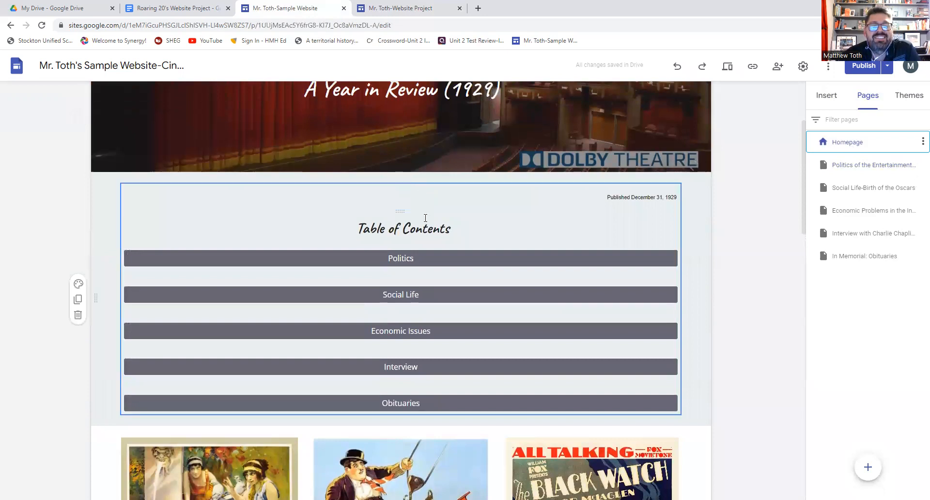
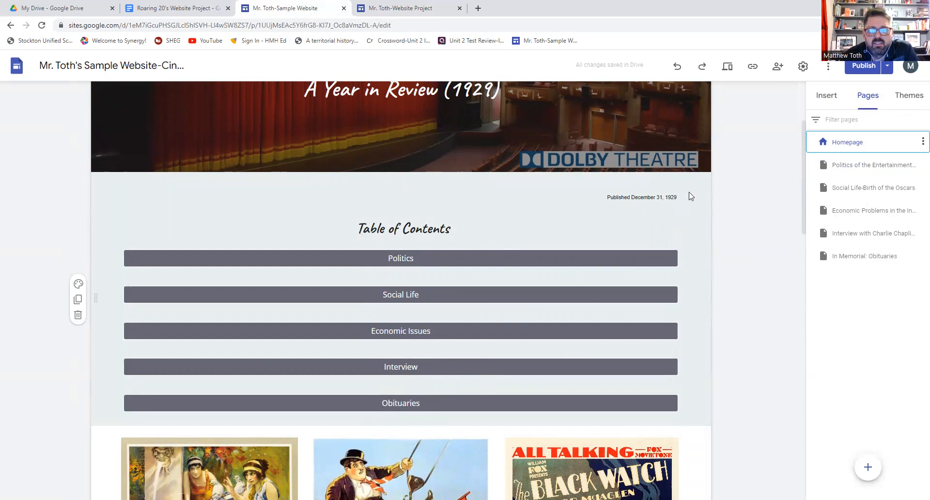
- View the sample site's Politics and home pages, then open Student Portfolio's Cinema Now home page
click(867, 166)
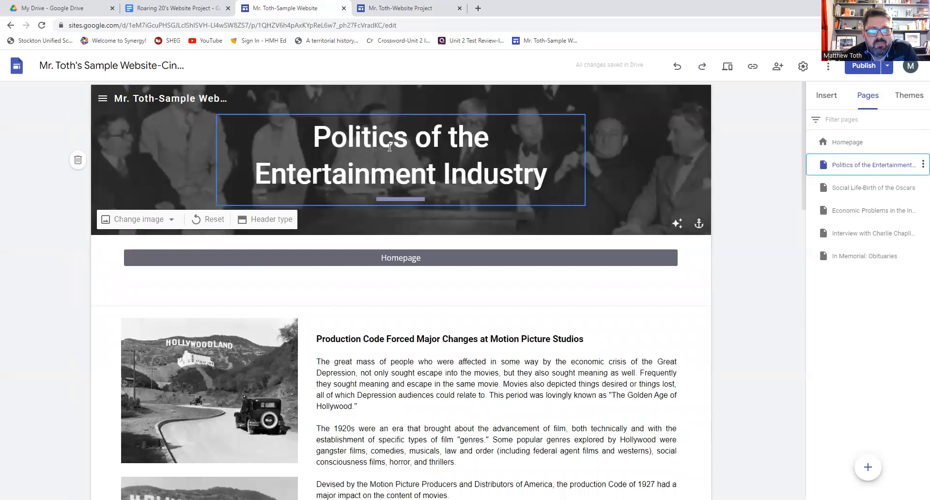
click(851, 145)
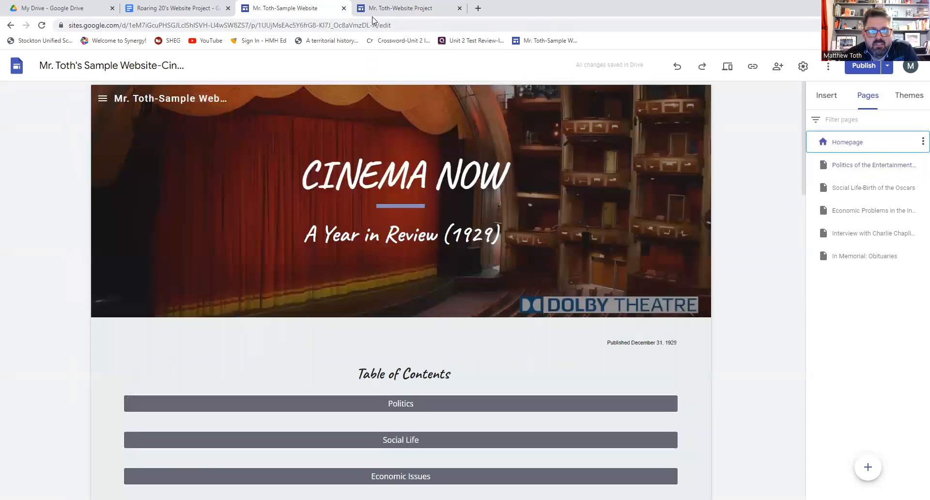
click(374, 10)
click(835, 144)
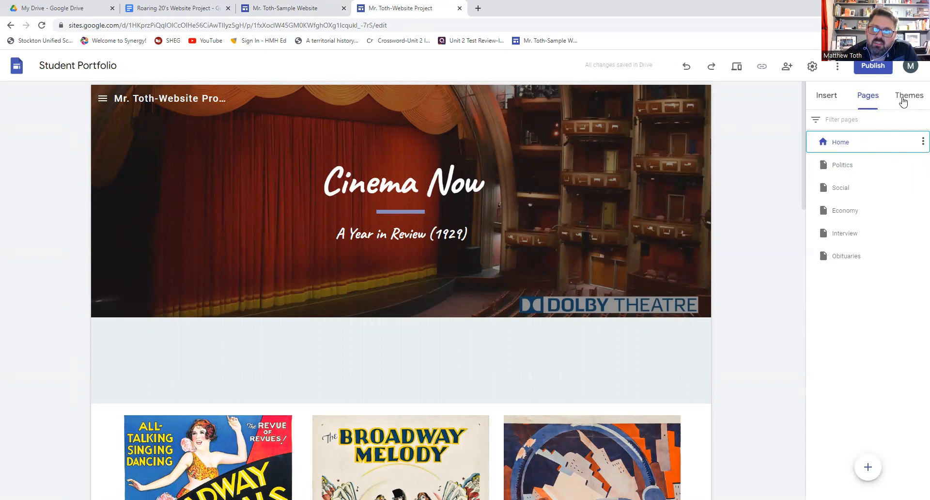
- Insert a divider beneath the Cinema Now banner, undoing and re-adding it once
click(829, 97)
scroll(855, 227, down, 4)
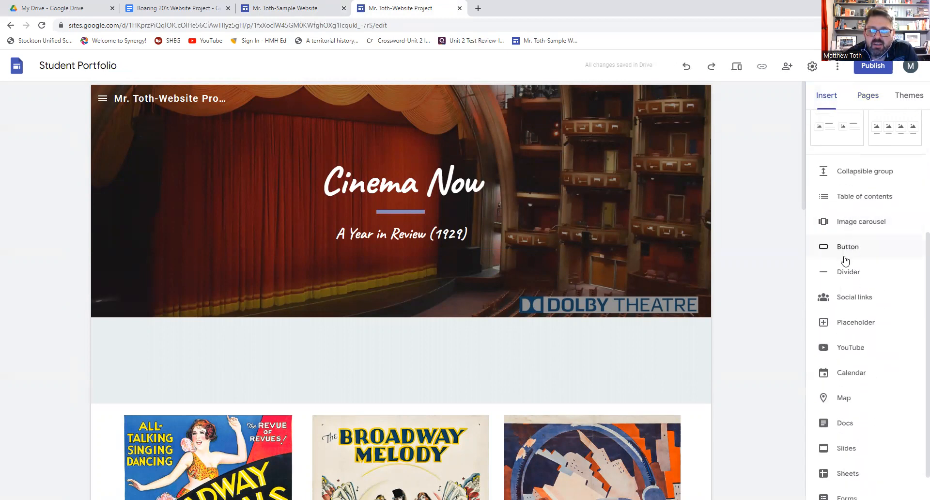
scroll(845, 257, down, 1)
click(850, 239)
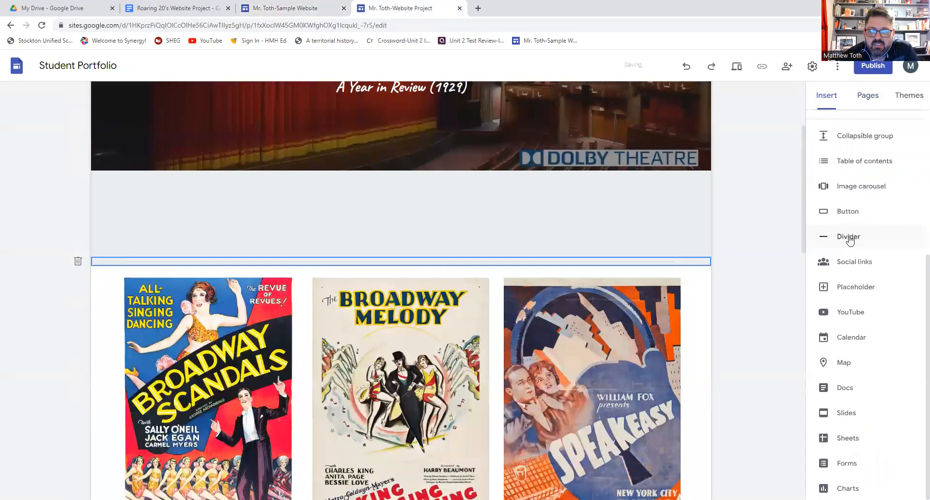
scroll(157, 133, down, 3)
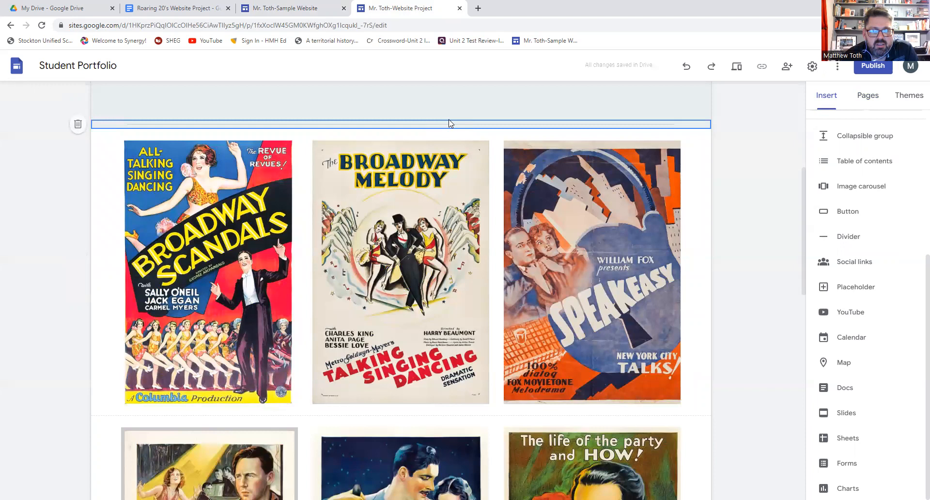
click(686, 66)
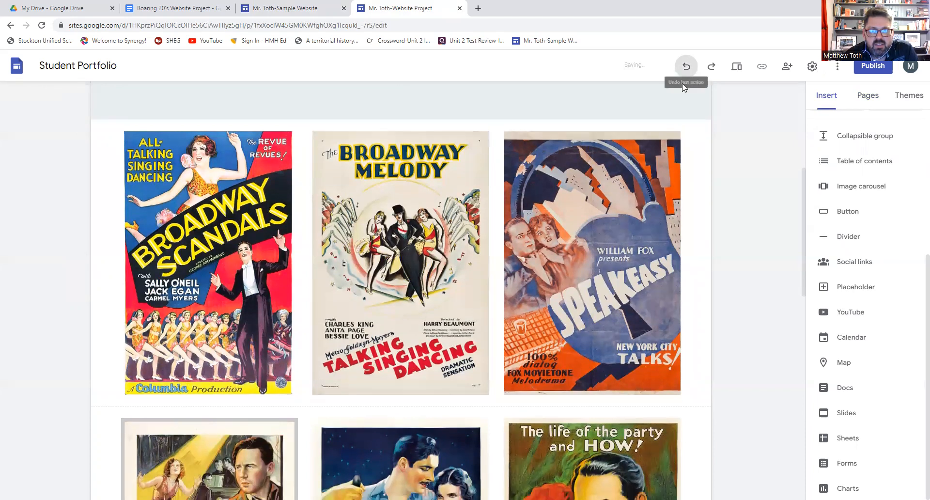
scroll(533, 214, up, 3)
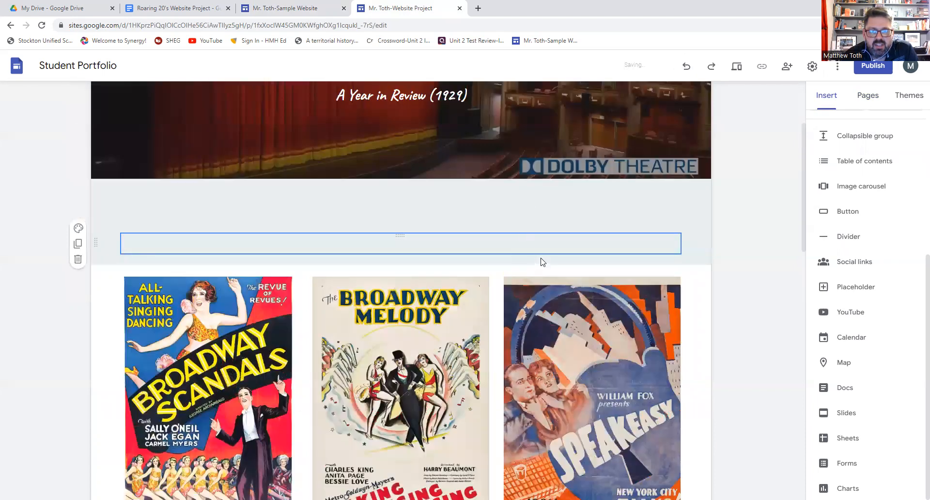
click(816, 237)
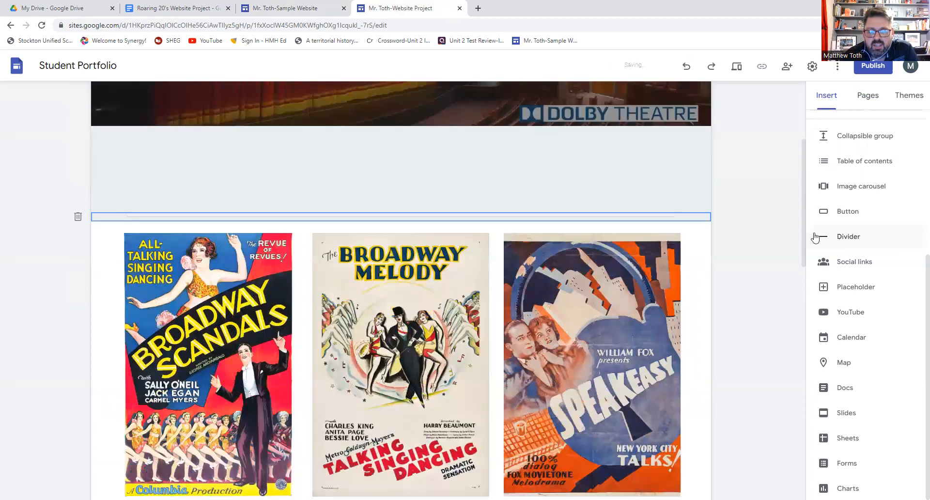
- Select the empty text box and begin a new button named Politics
scroll(561, 169, up, 2)
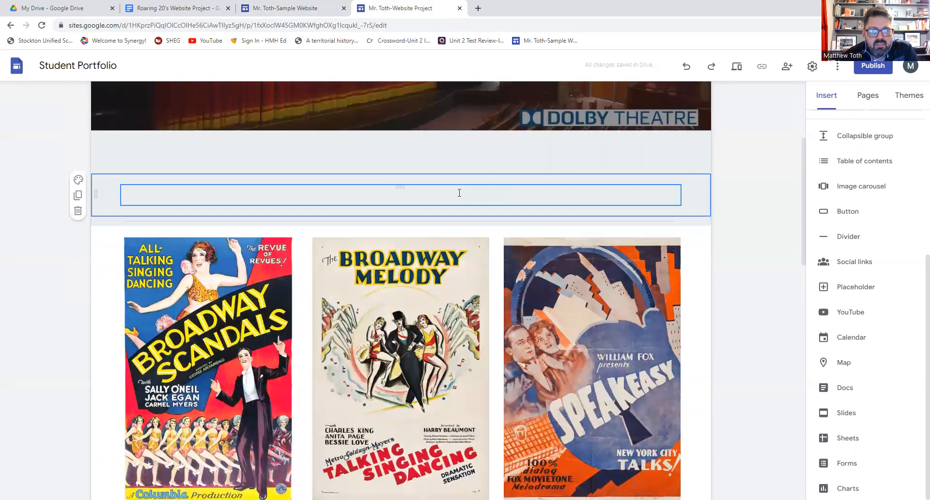
click(390, 197)
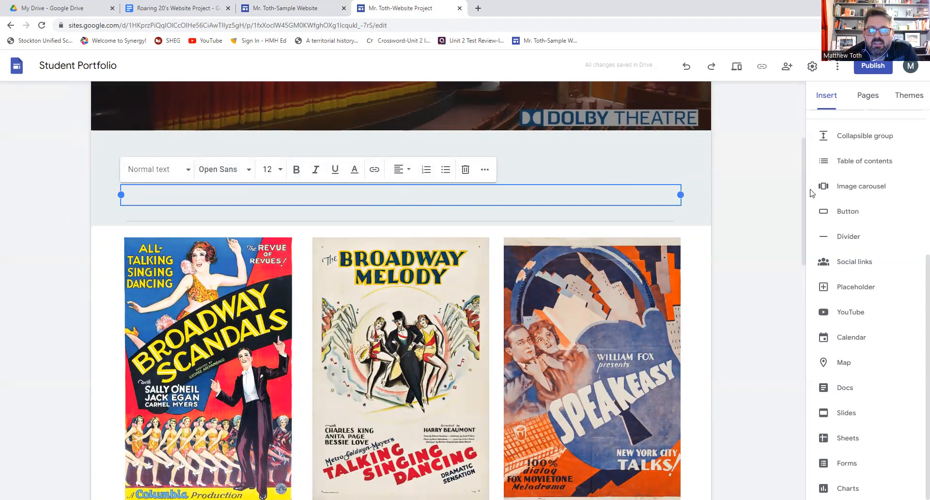
click(858, 218)
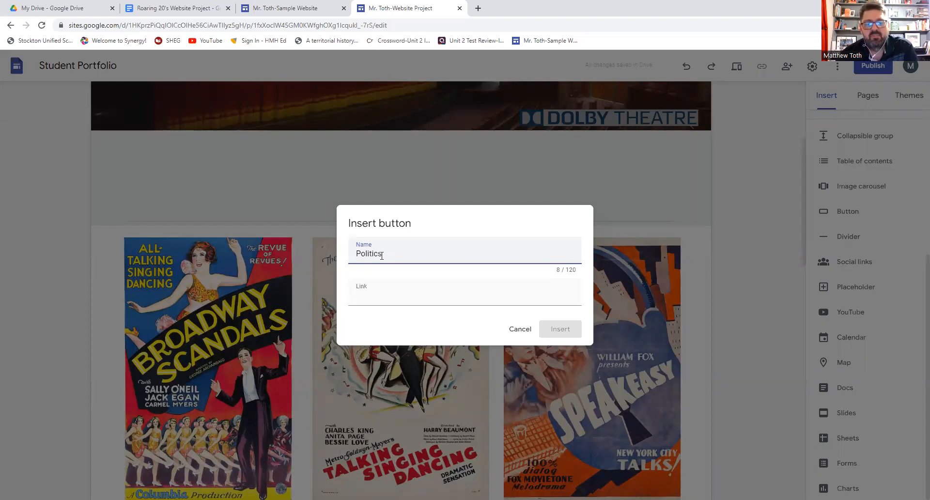
- Link the Politics button to Page: Politics and insert it on the home page
click(390, 296)
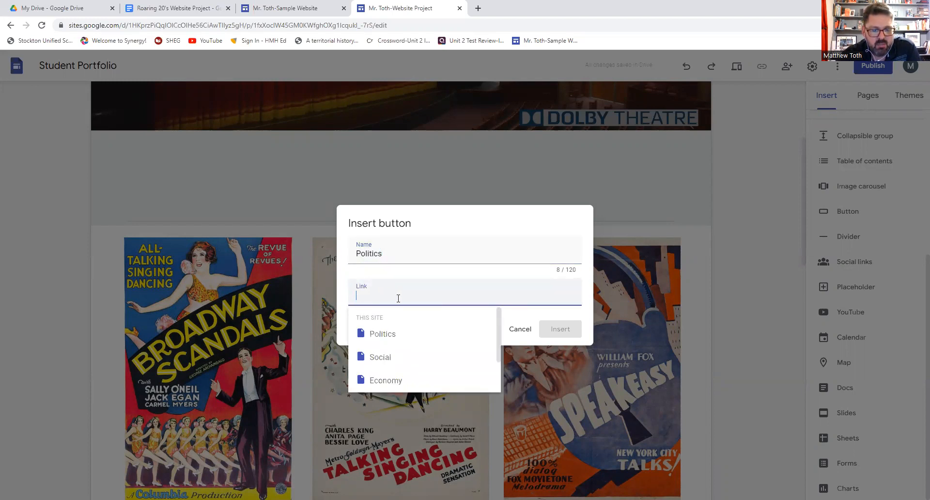
scroll(393, 334, down, 2)
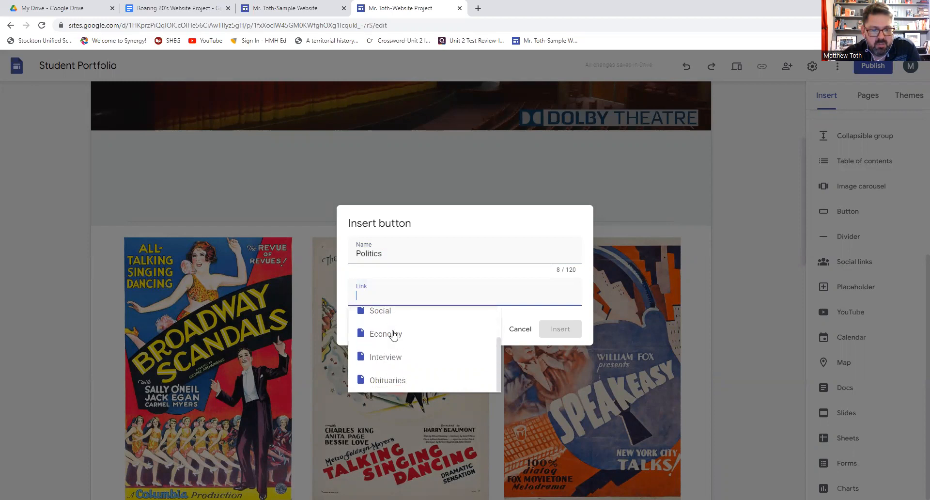
scroll(393, 335, up, 2)
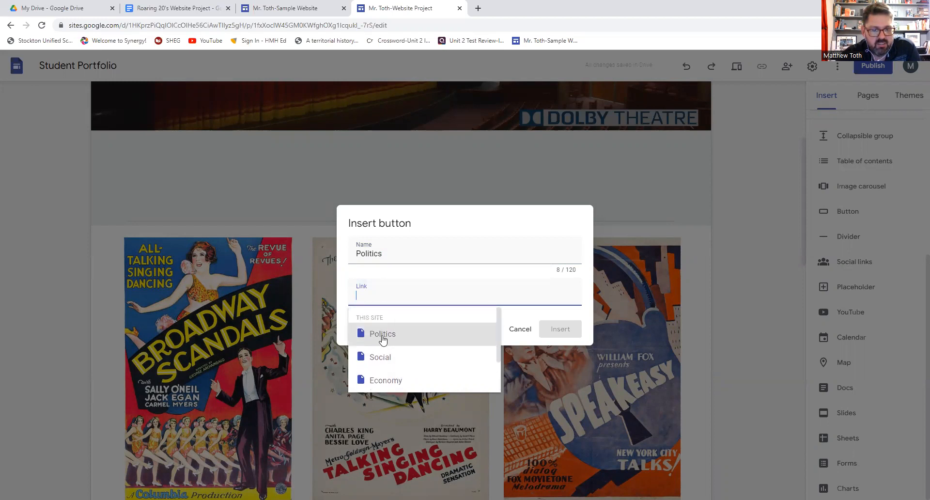
click(382, 335)
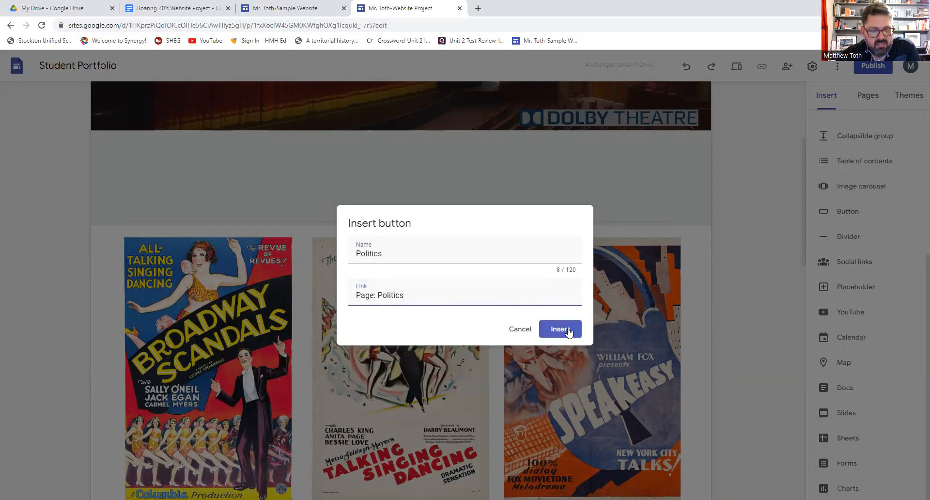
click(562, 329)
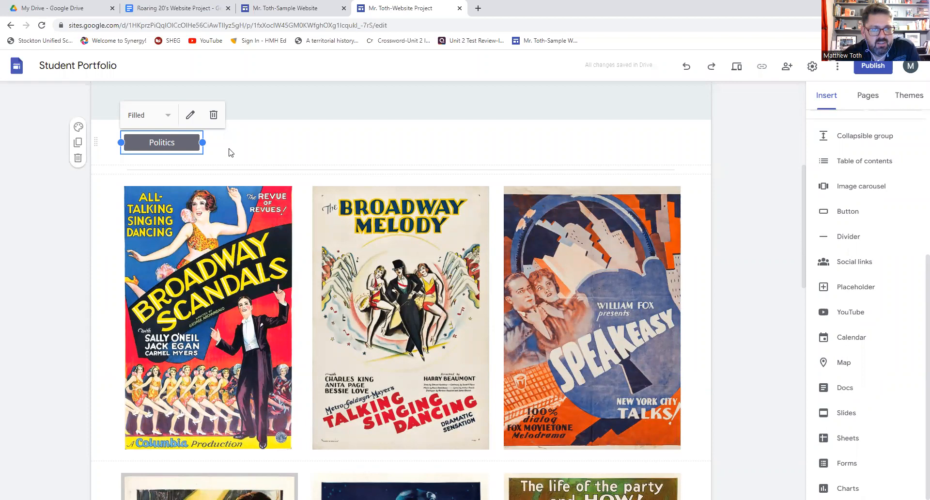
- Widen the Politics button and move it into the band directly under the Cinema Now banner
drag(202, 142, 680, 145)
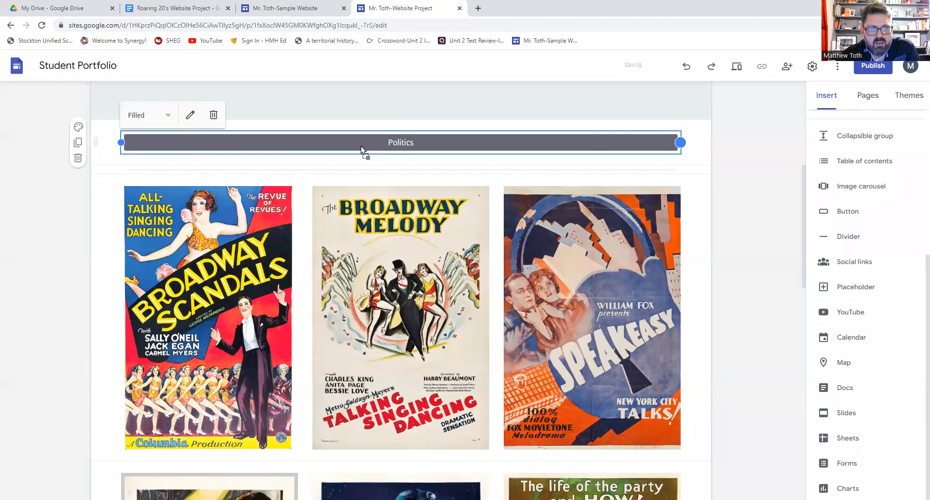
drag(361, 147, 374, 147)
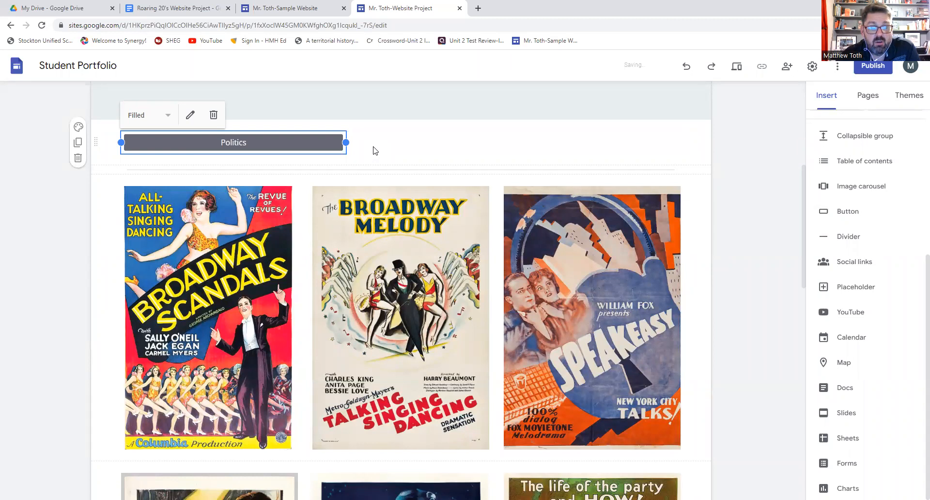
scroll(374, 146, up, 2)
scroll(375, 151, up, 3)
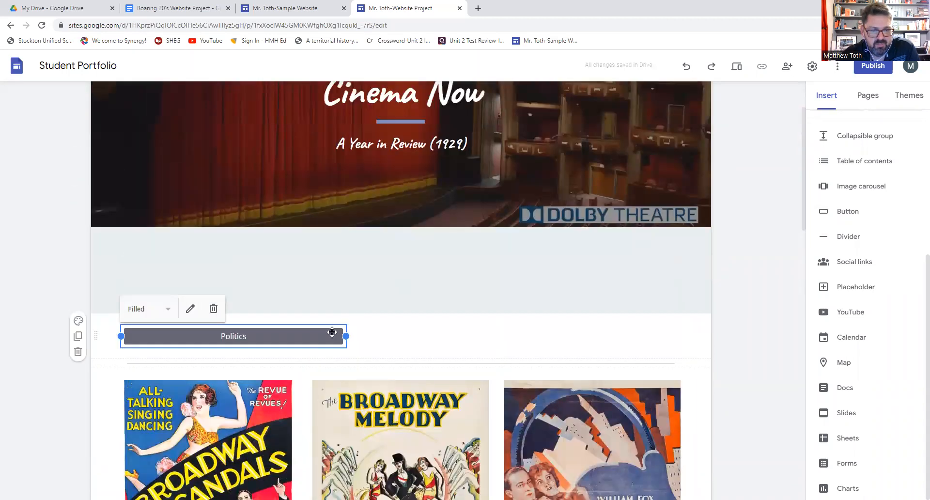
drag(332, 332, 457, 314)
click(457, 315)
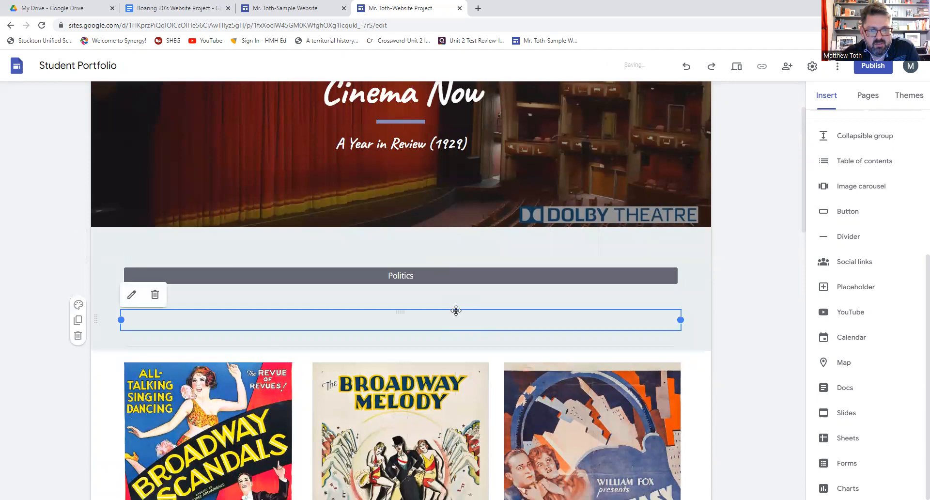
click(741, 285)
click(393, 273)
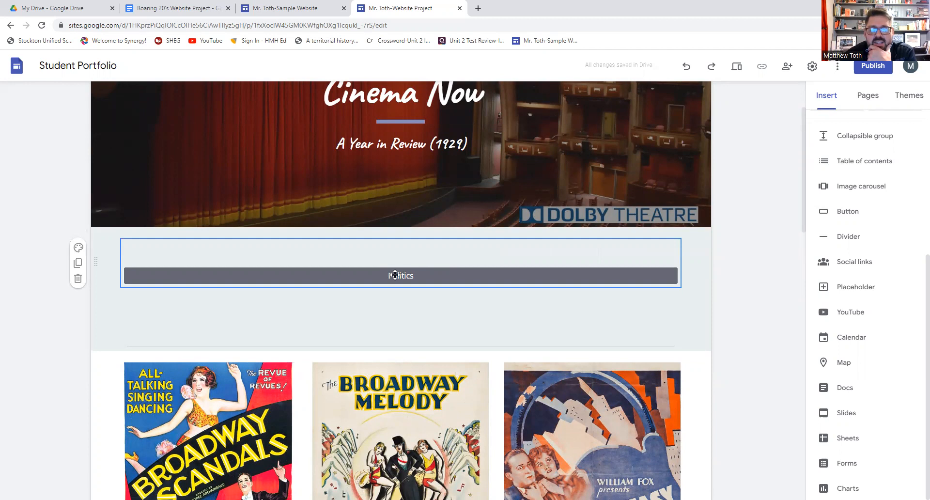
- Cancel the Publish dialog without publishing and switch back to the sample Cinema Now site
click(875, 68)
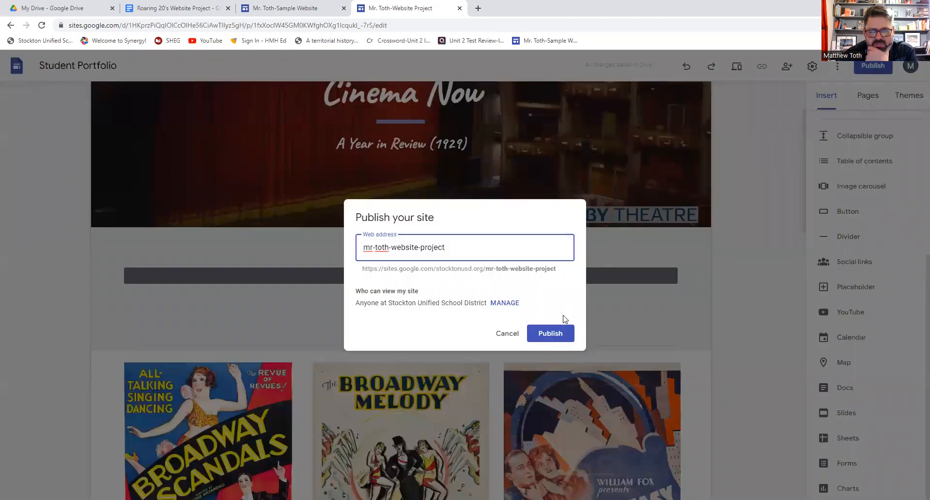
click(506, 333)
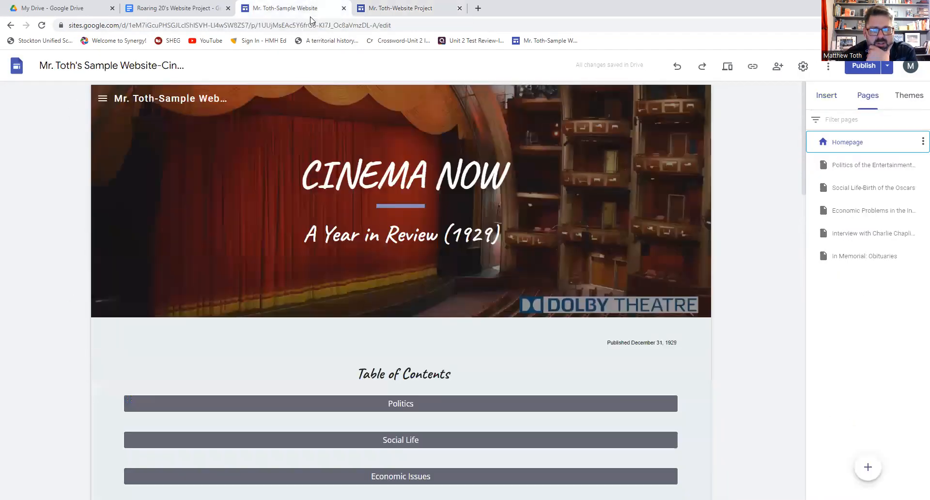
click(313, 8)
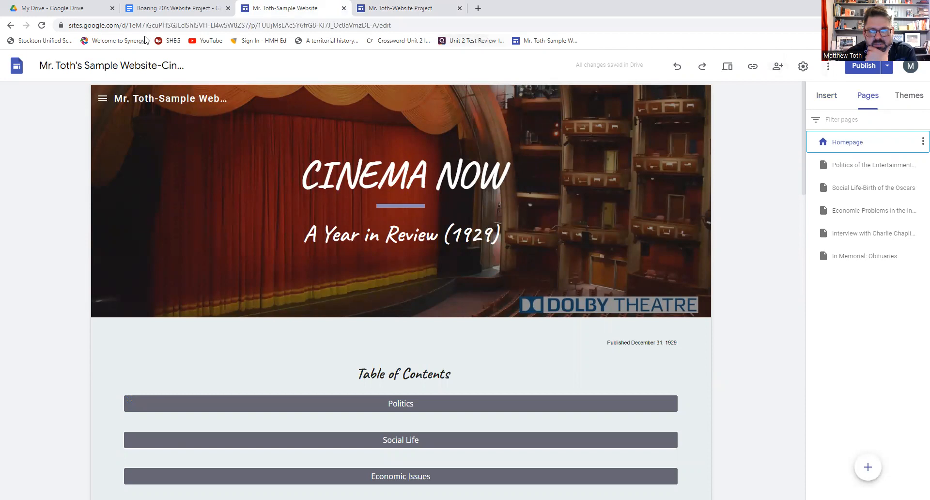
click(152, 12)
click(541, 42)
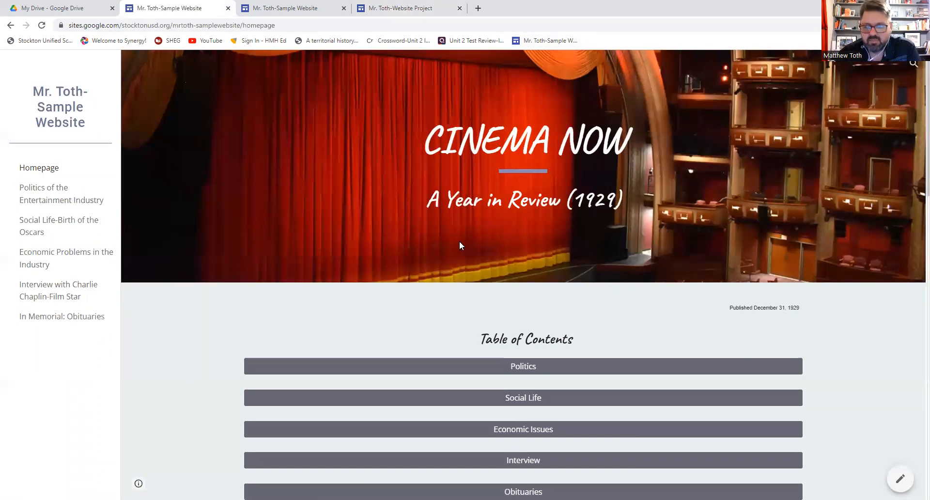
scroll(459, 241, down, 2)
scroll(459, 244, down, 8)
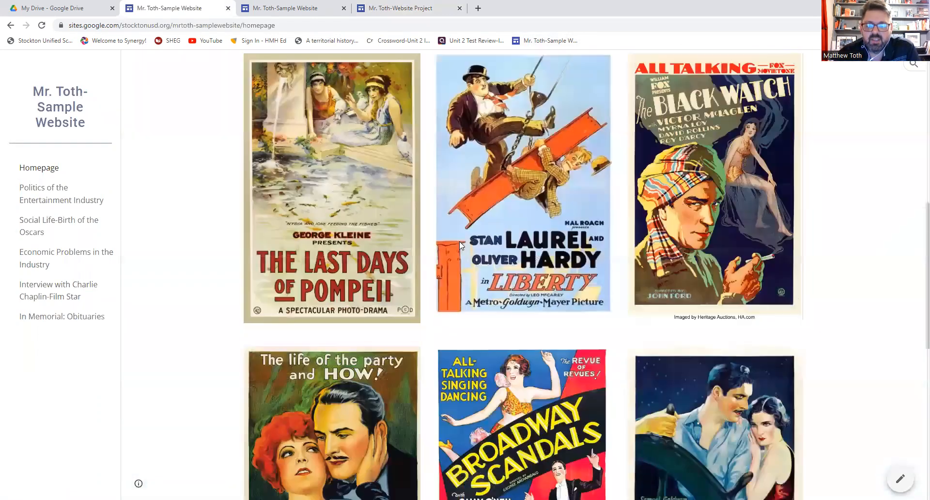
scroll(459, 241, down, 10)
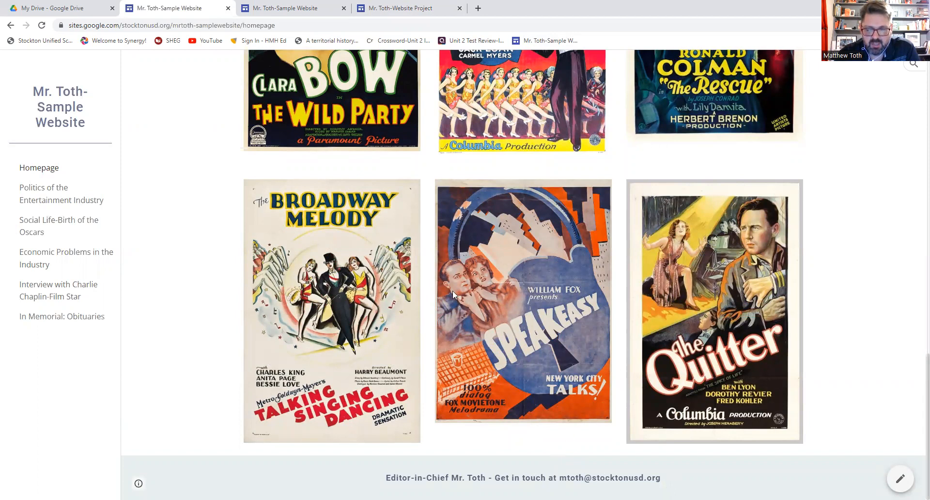
scroll(452, 290, up, 2)
scroll(436, 269, up, 4)
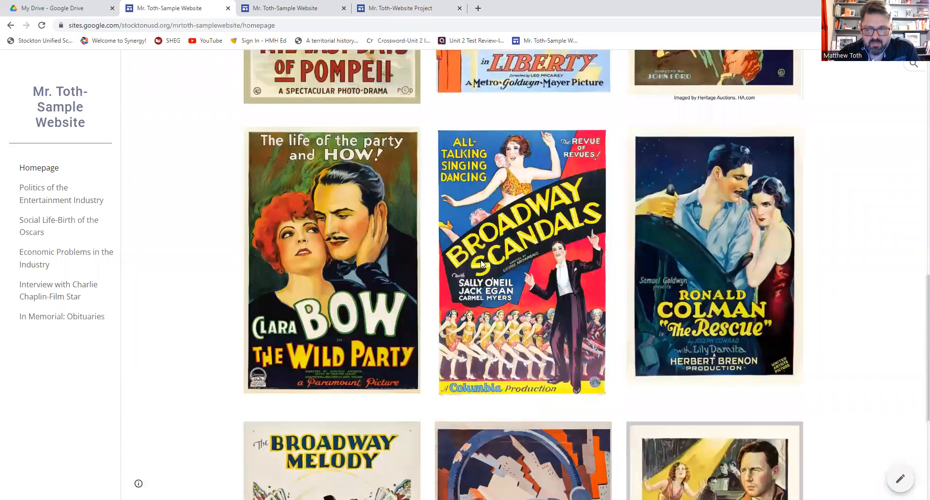
scroll(381, 249, up, 6)
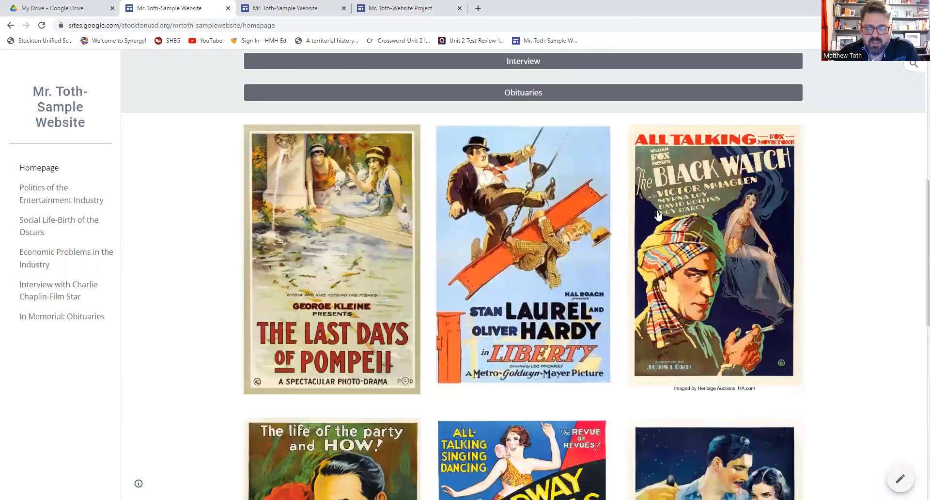
scroll(658, 217, up, 5)
click(524, 210)
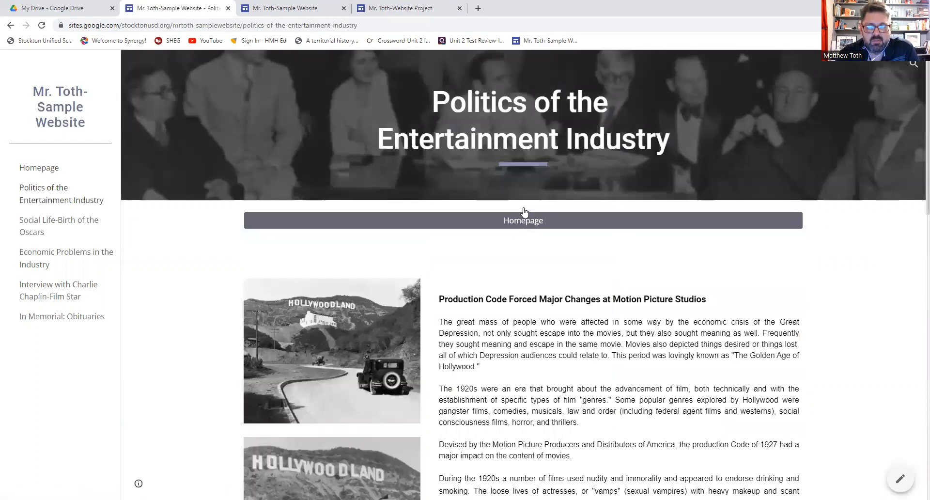
scroll(525, 212, down, 2)
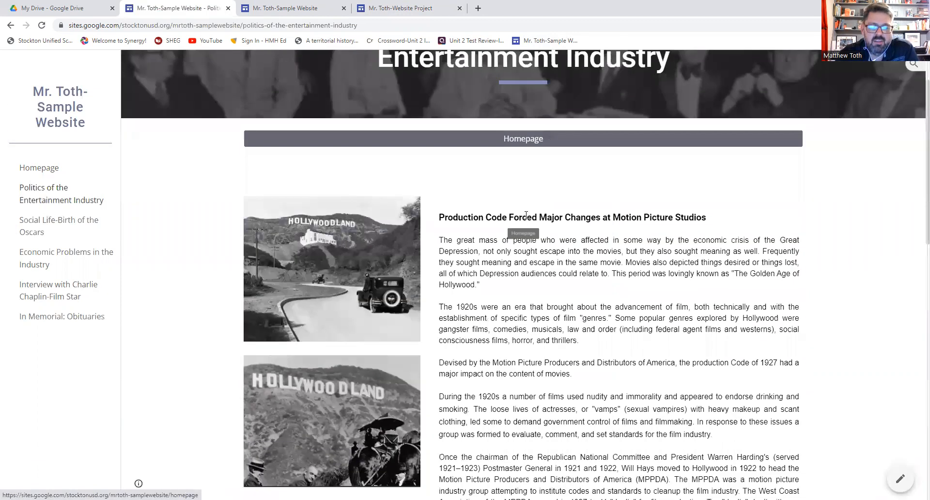
scroll(527, 216, down, 5)
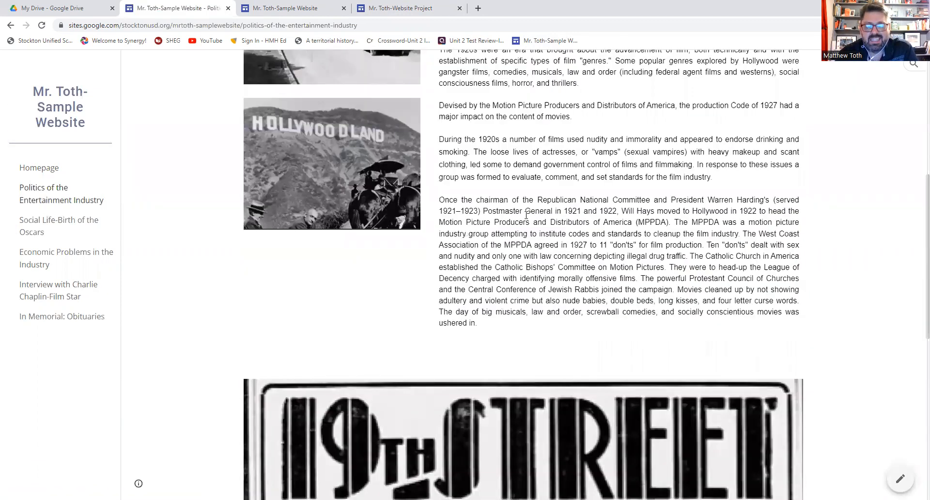
scroll(526, 212, up, 6)
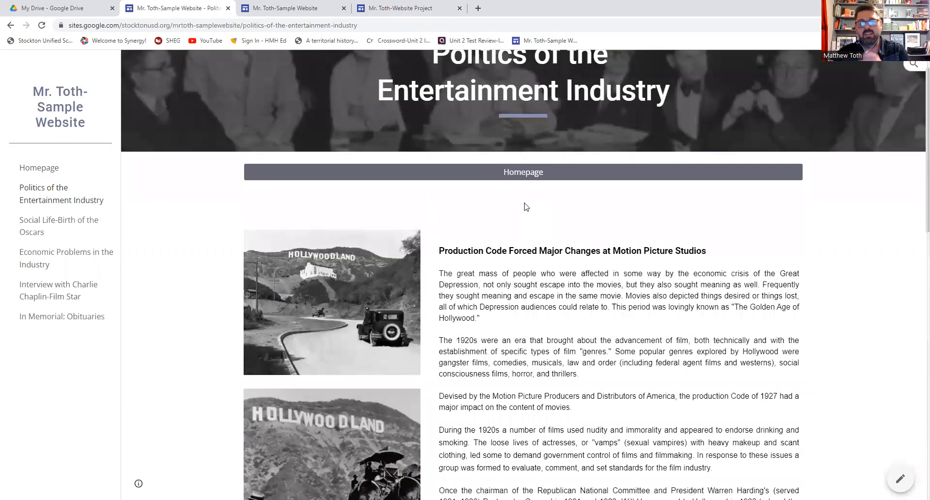
click(527, 174)
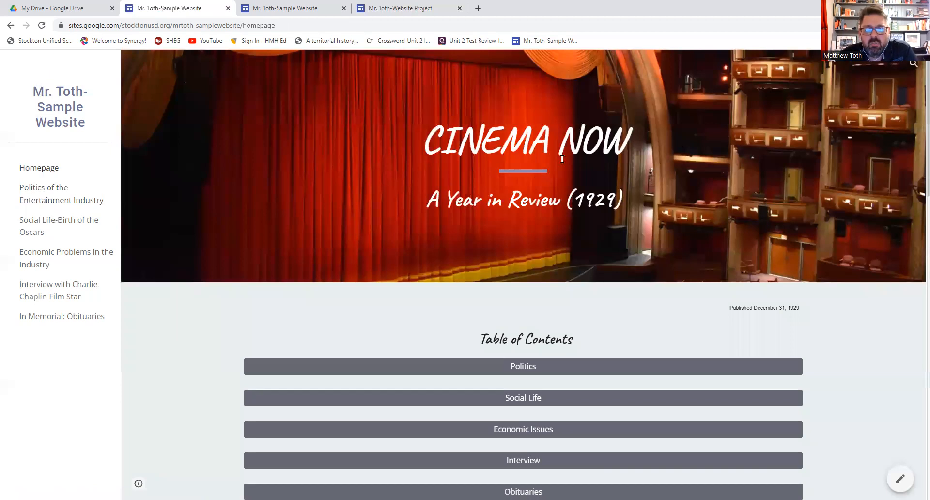
scroll(511, 163, down, 3)
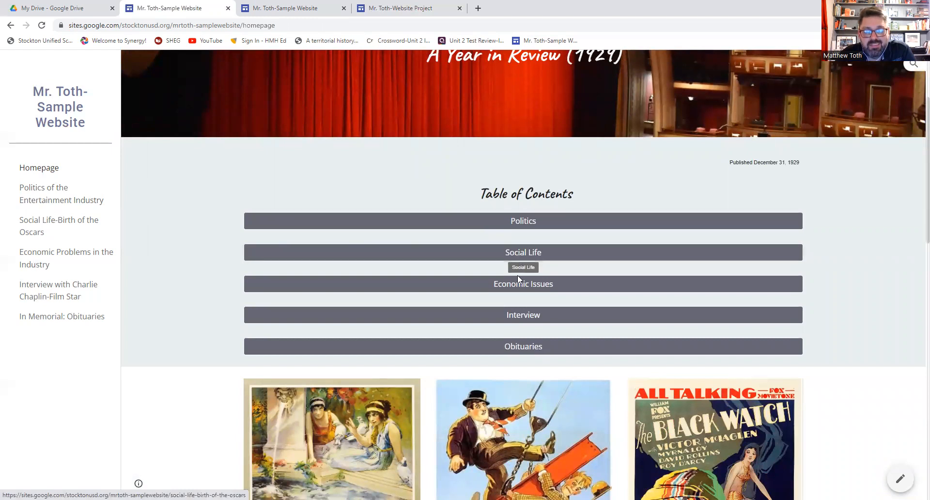
click(536, 348)
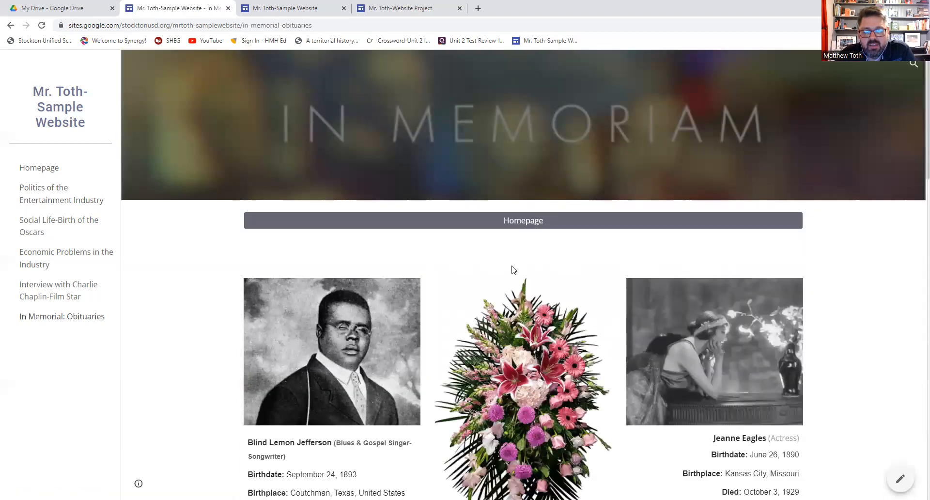
scroll(511, 266, down, 5)
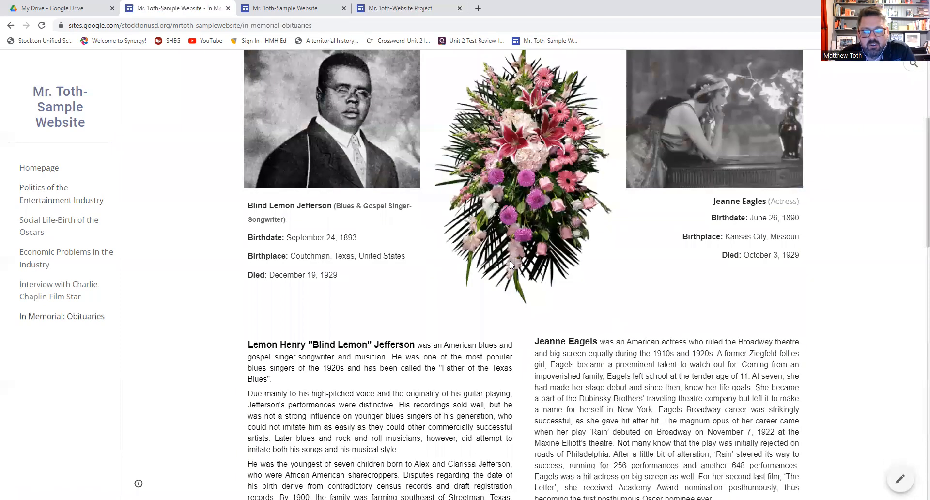
scroll(510, 261, down, 10)
scroll(511, 264, down, 6)
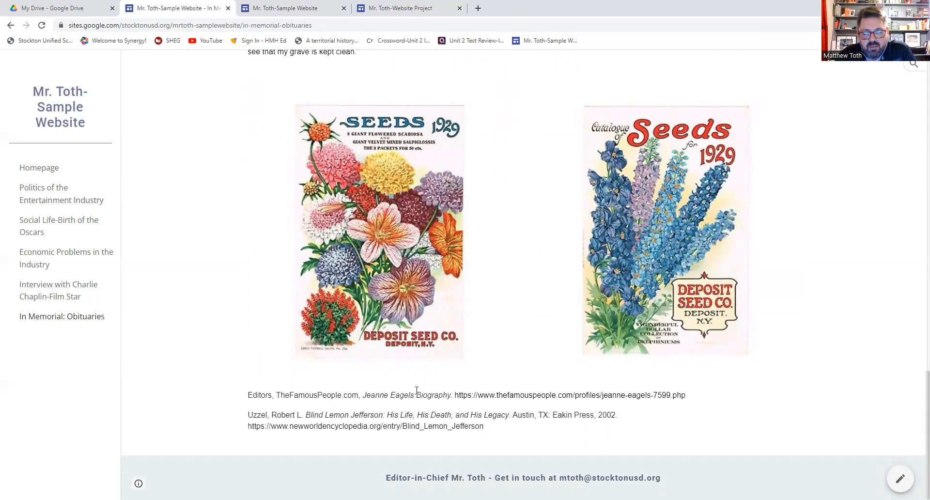
scroll(506, 371, up, 8)
scroll(507, 370, up, 12)
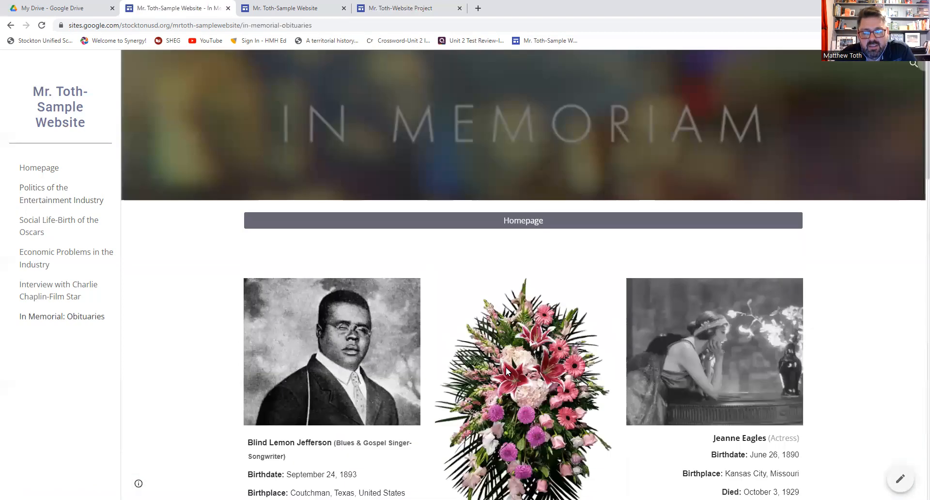
click(525, 226)
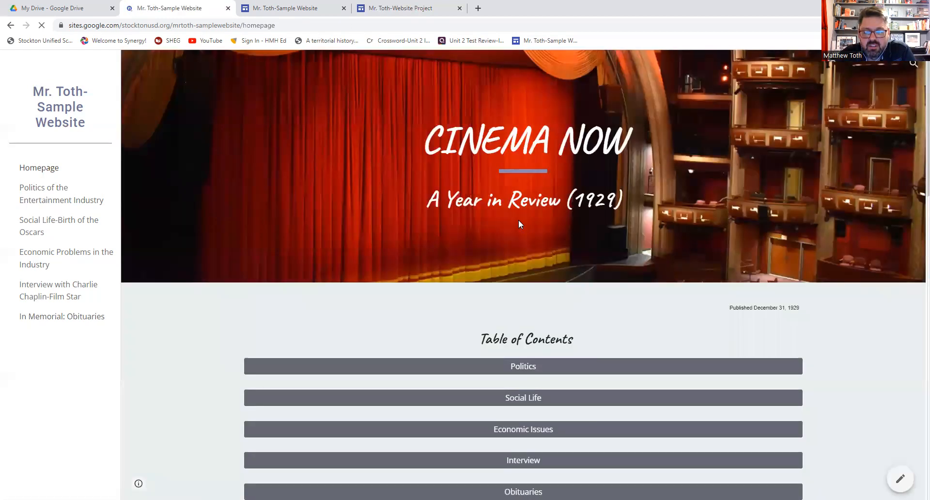
scroll(520, 223, down, 4)
scroll(520, 224, down, 5)
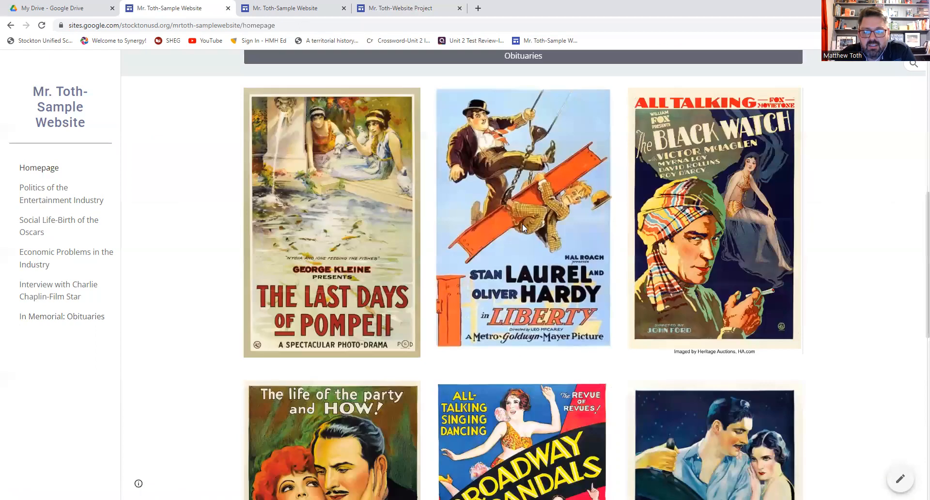
scroll(525, 222, down, 10)
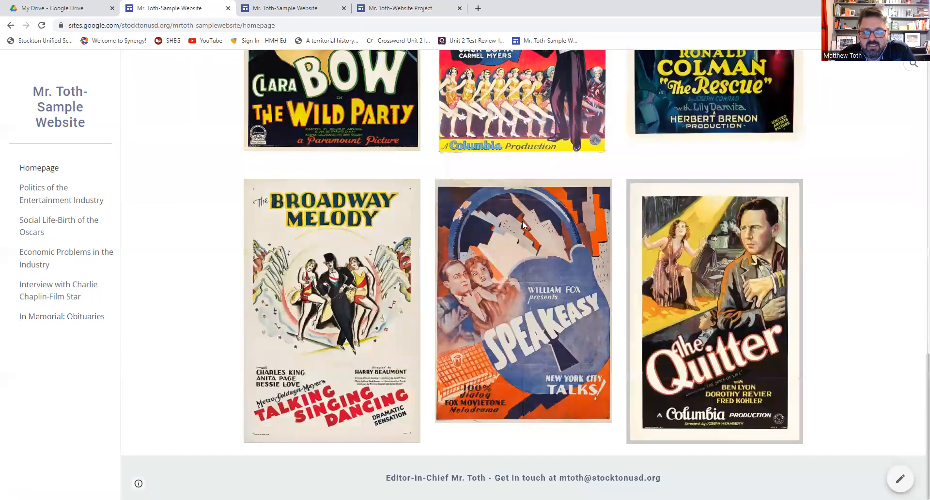
scroll(523, 220, up, 15)
scroll(559, 359, down, 3)
click(542, 318)
scroll(544, 320, down, 10)
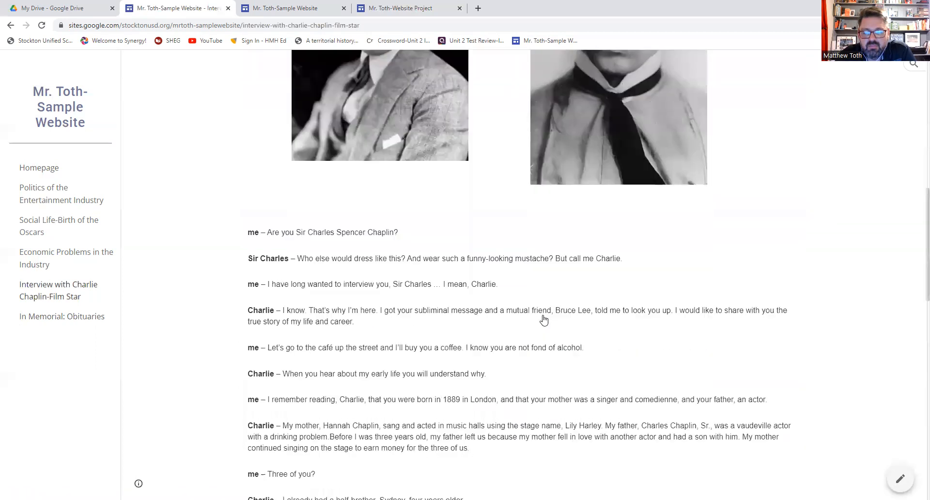
scroll(544, 320, down, 13)
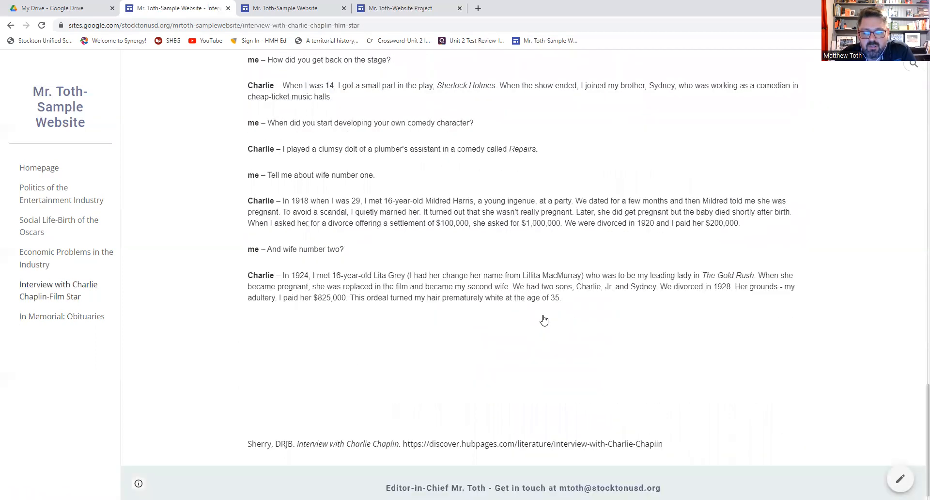
scroll(544, 320, up, 6)
scroll(543, 320, up, 17)
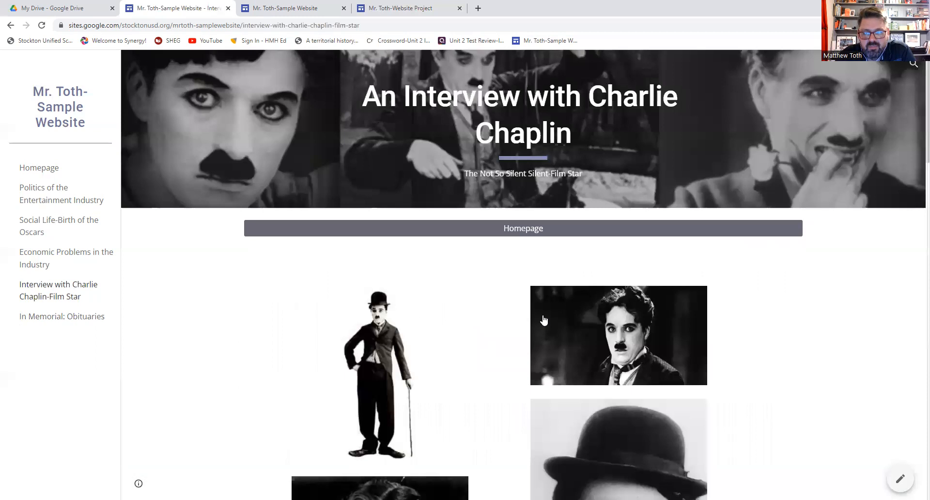
click(531, 234)
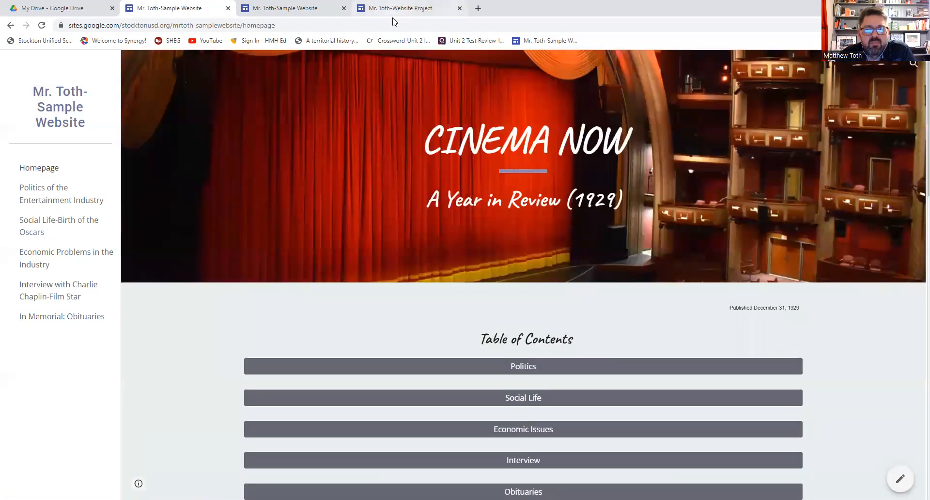
- Return to the Student Portfolio editor and insert an empty text box below the Politics button
click(402, 8)
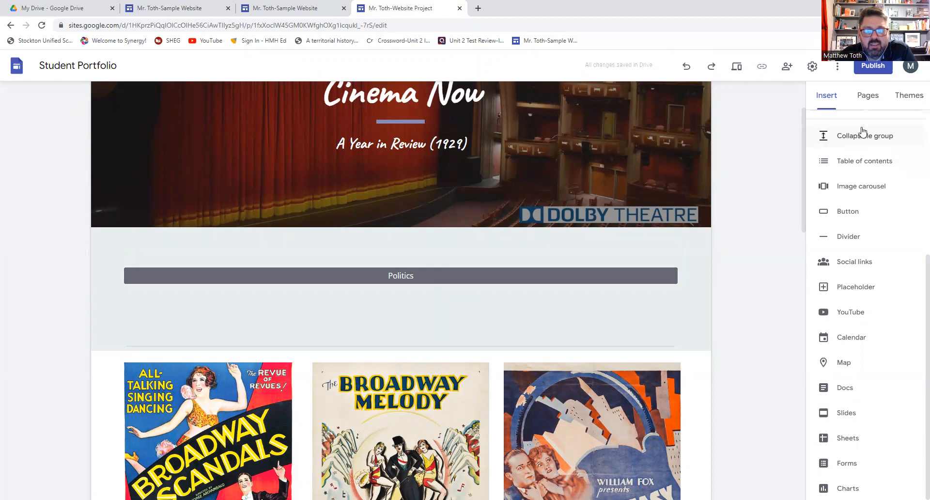
click(868, 99)
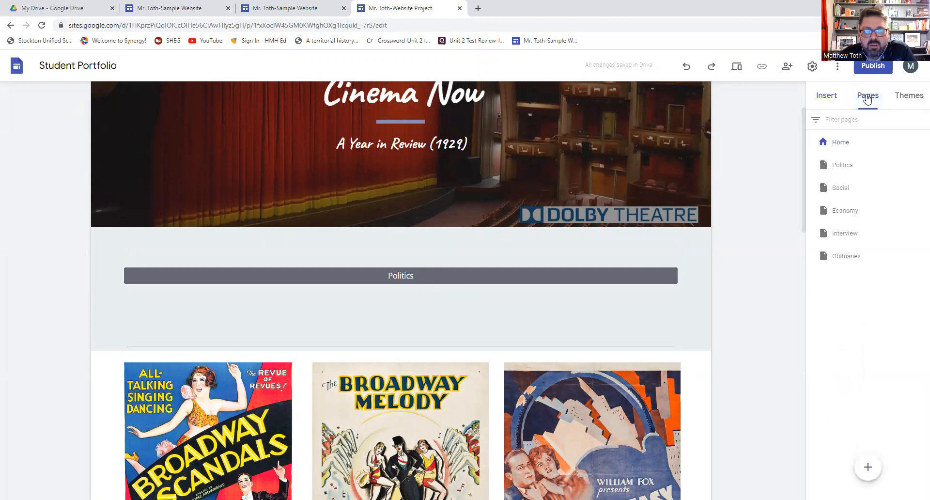
click(828, 99)
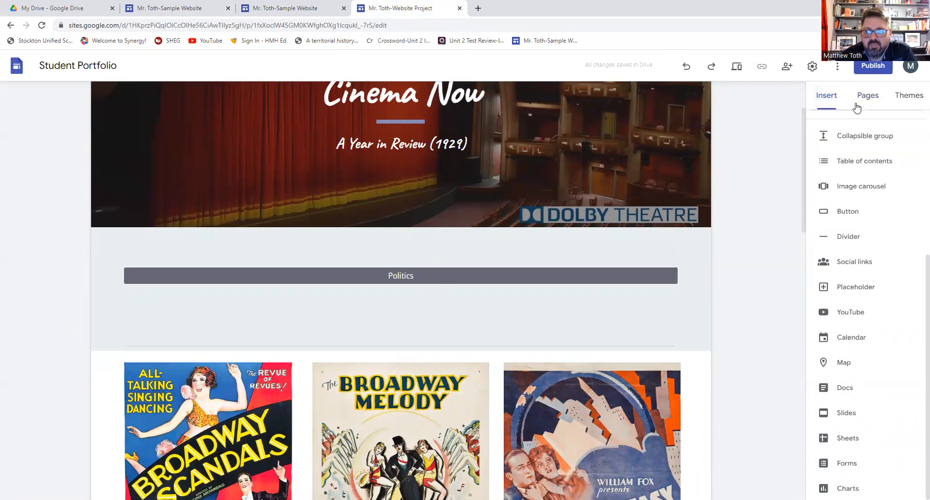
scroll(876, 179, up, 5)
click(838, 133)
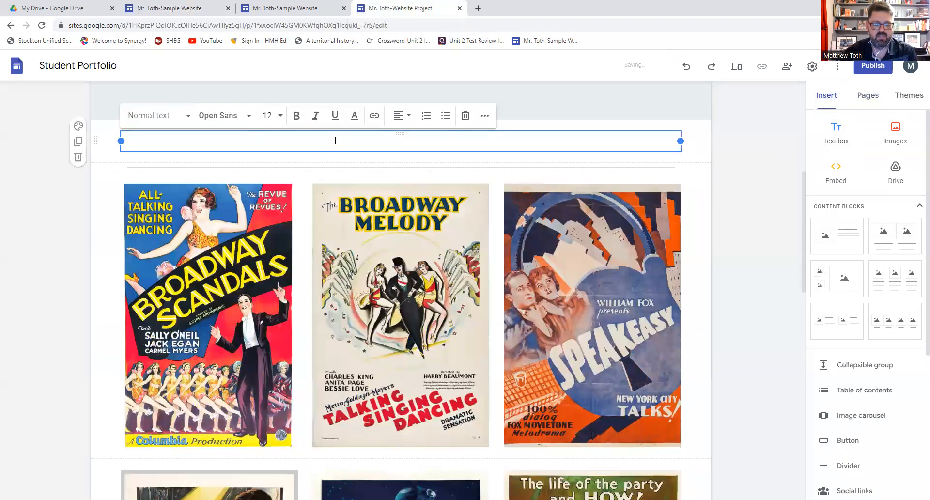
- Type 'Table of Contents' and format it centered in Caveat Bold at size 24
text(Table of COntents)
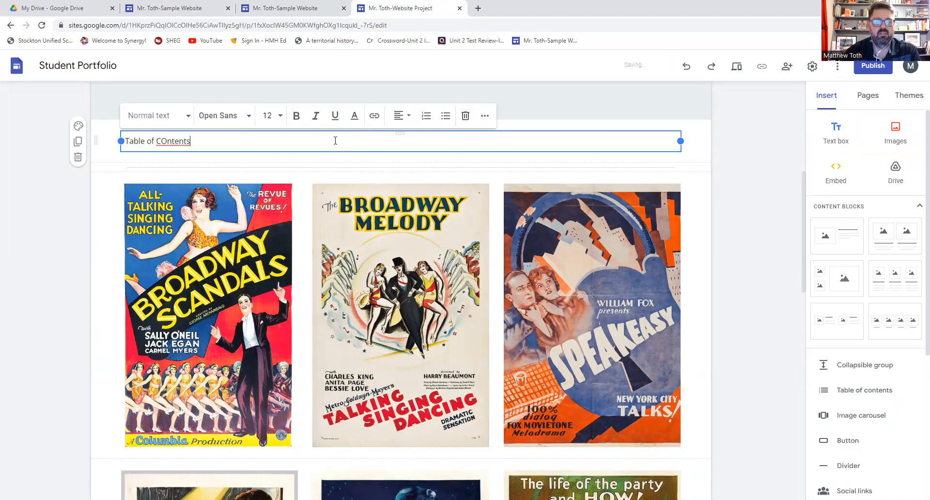
key(Delete)
text(o)
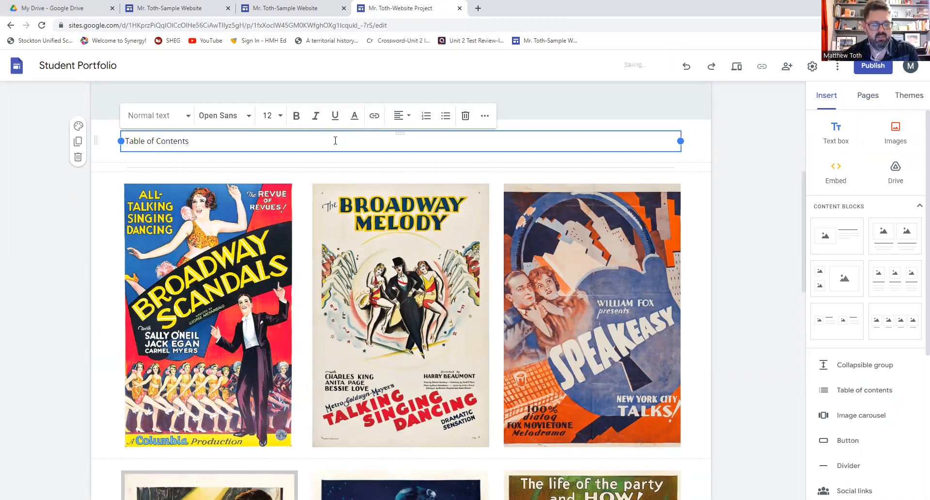
key(ctrl+a)
click(402, 116)
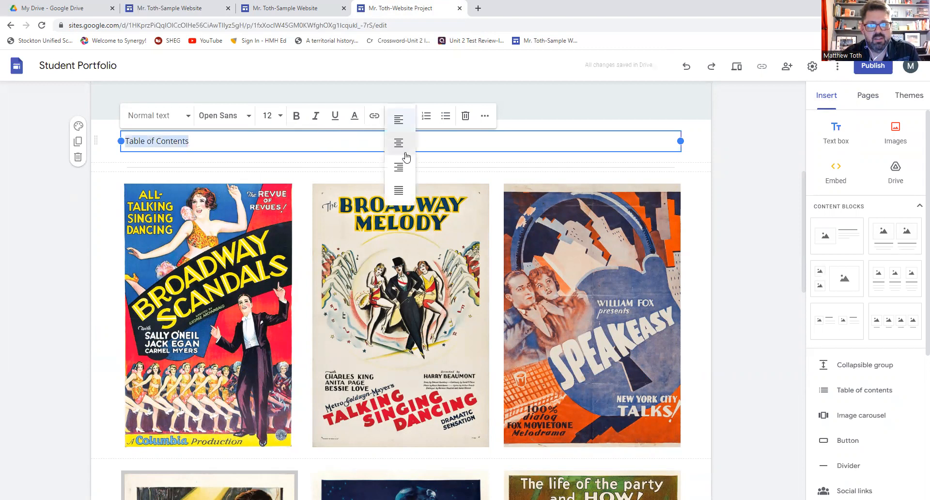
click(399, 142)
click(246, 117)
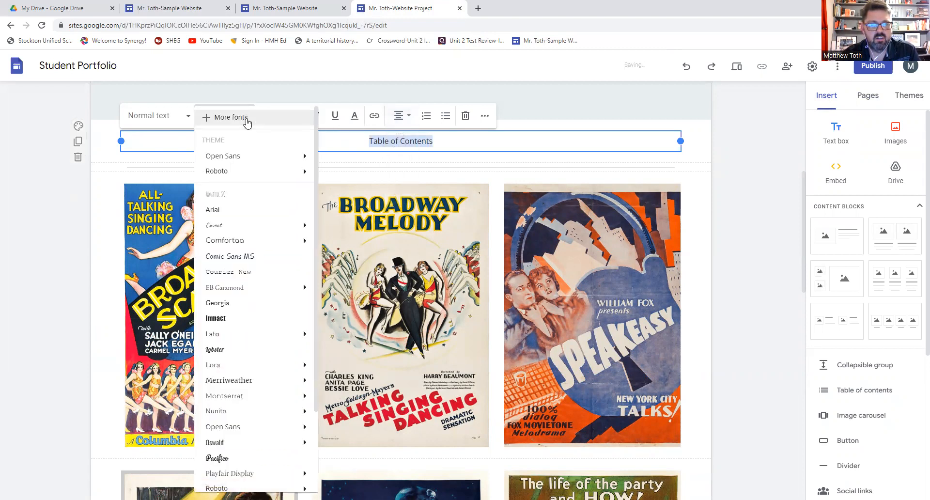
mouse_move(292, 225)
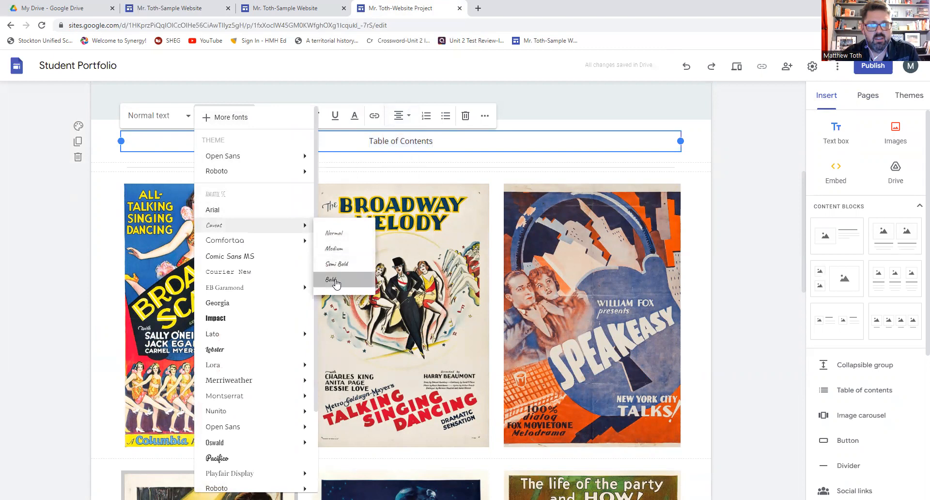
click(339, 280)
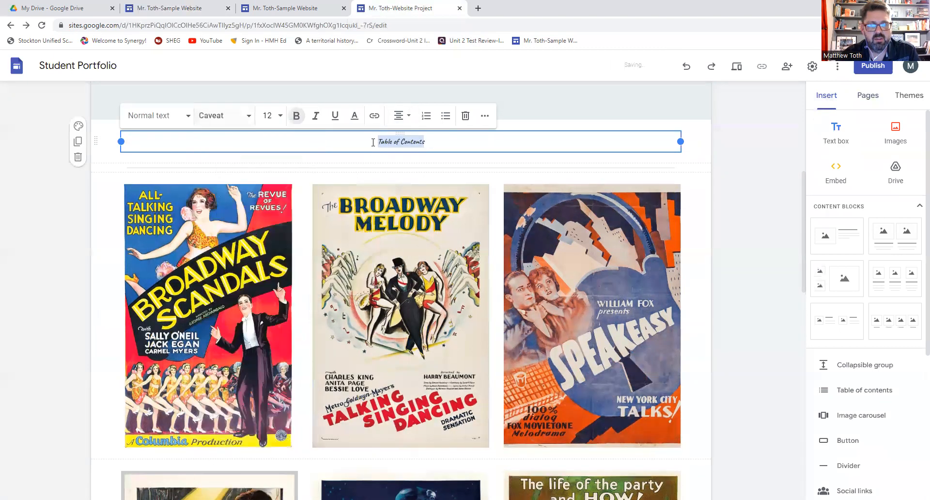
click(277, 116)
click(267, 306)
- Move the heading above the Politics button and delete the leftover empty text box
scroll(502, 333, up, 3)
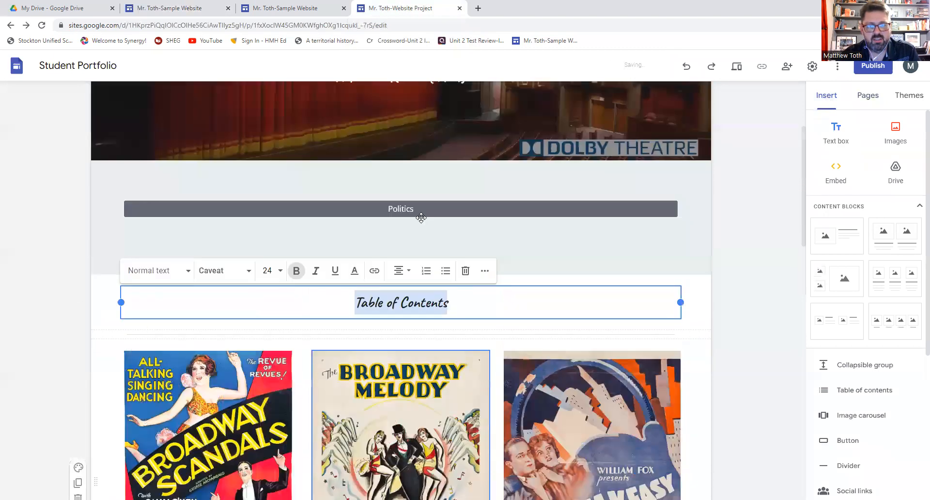
scroll(502, 333, up, 1)
drag(507, 325, 495, 216)
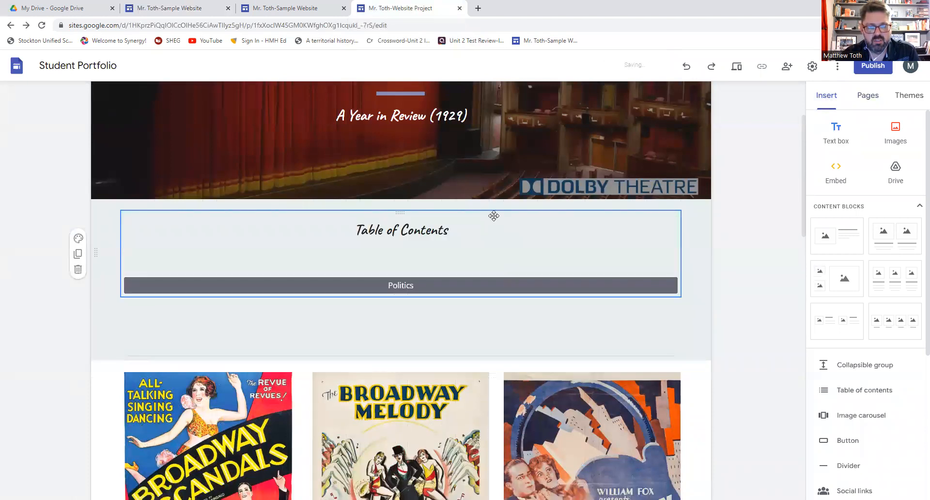
click(466, 264)
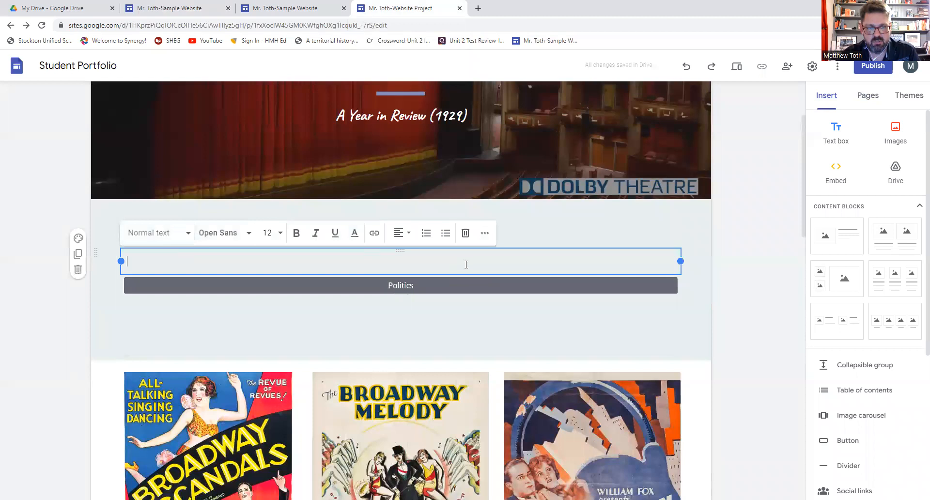
click(466, 233)
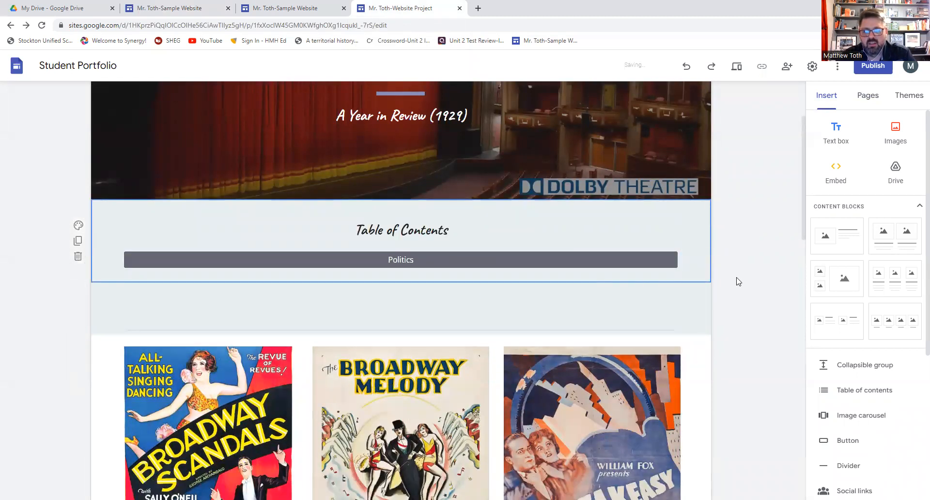
click(195, 10)
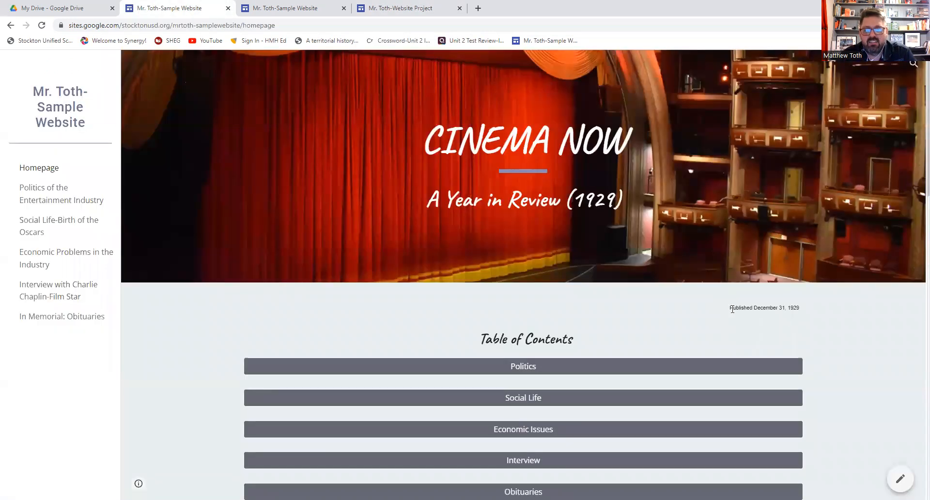
drag(730, 310, 804, 313)
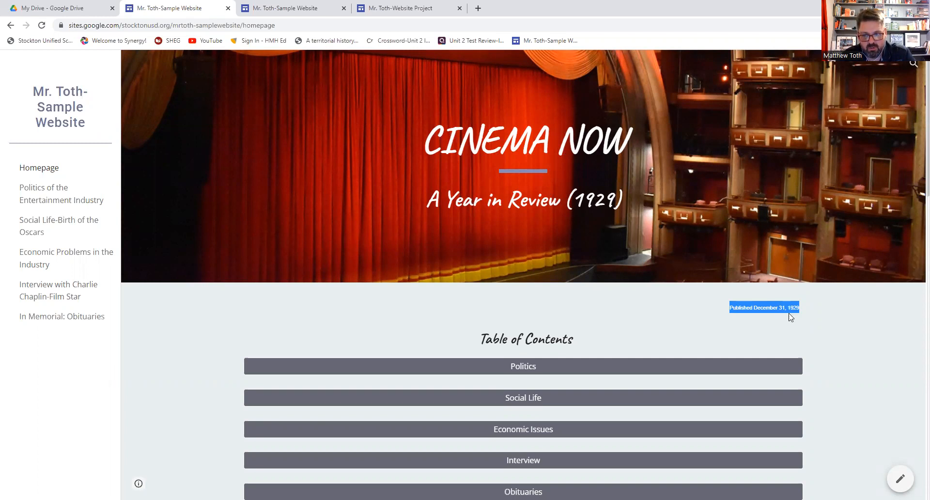
click(812, 322)
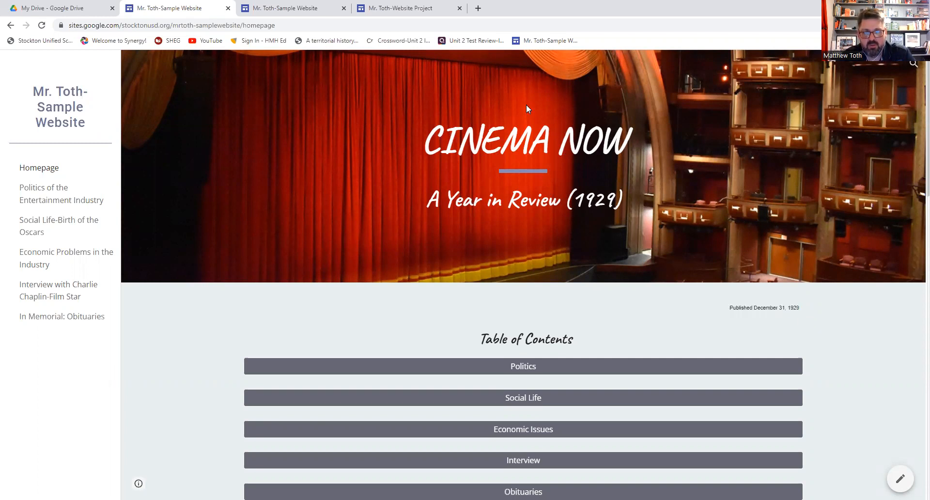
click(380, 9)
- Insert a text box and type the 'Published December 31, 1929' line
click(837, 132)
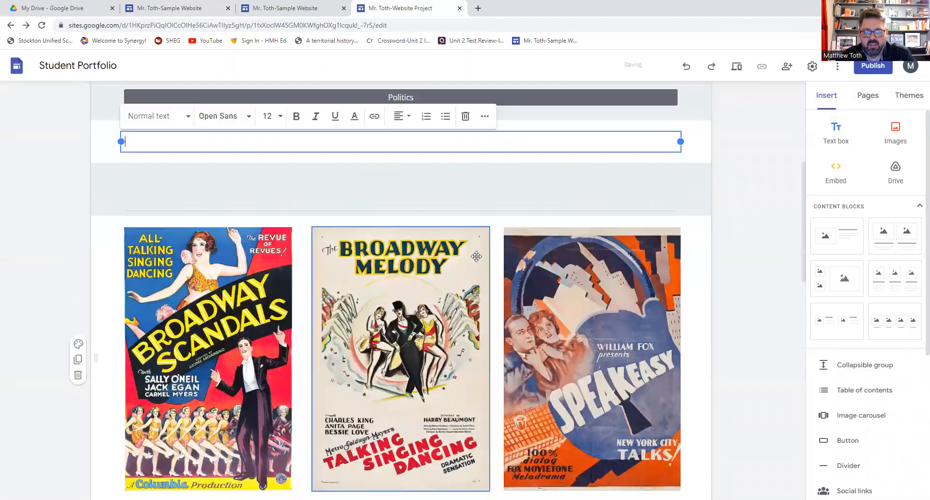
text(Published D)
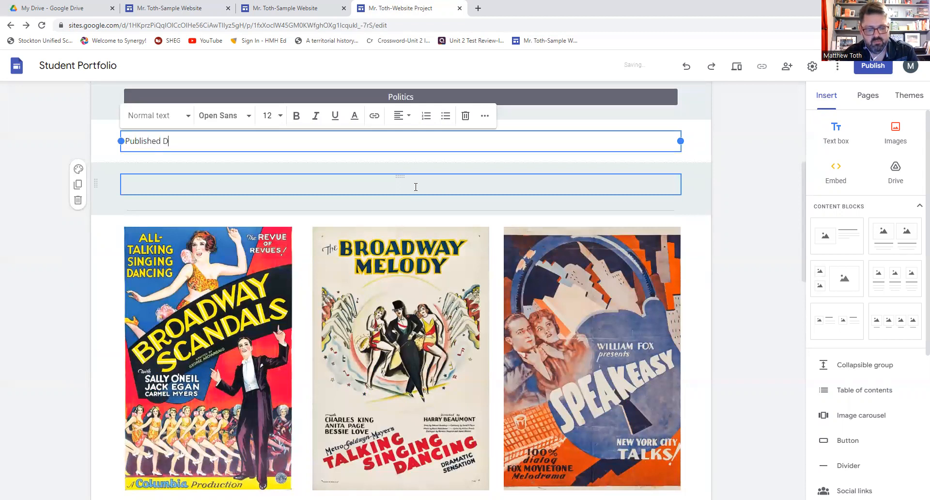
text(ecember 31, 1929)
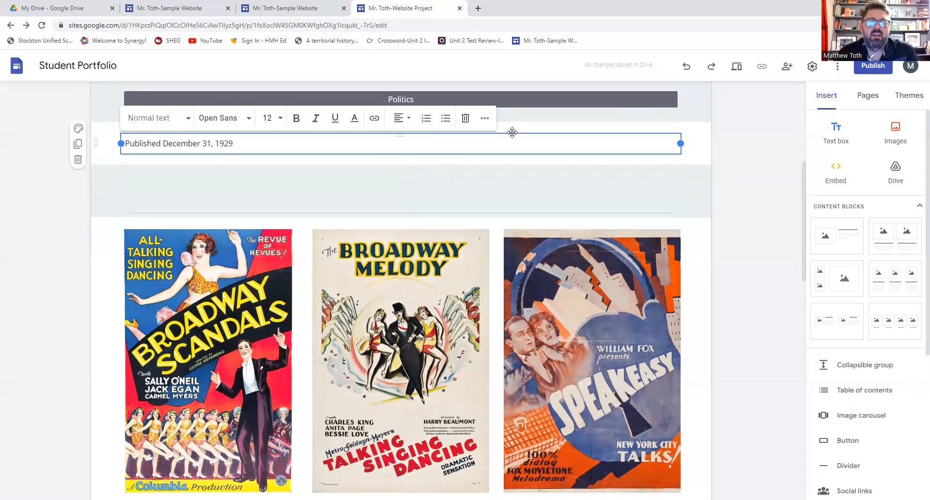
scroll(511, 137, up, 3)
click(593, 316)
click(492, 287)
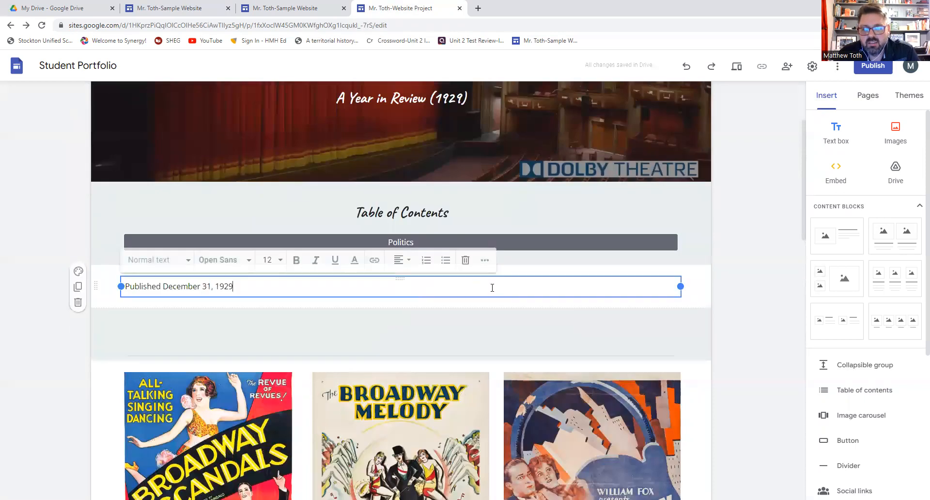
click(507, 377)
scroll(518, 473, down, 9)
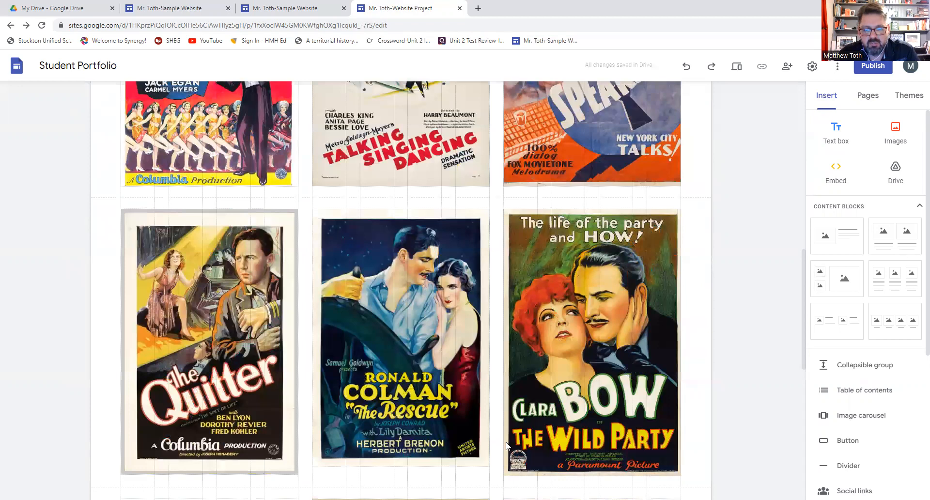
scroll(501, 414, down, 10)
- Set the publication date to font size 8, right-aligned, and adjust its section
click(263, 305)
drag(264, 309, 120, 308)
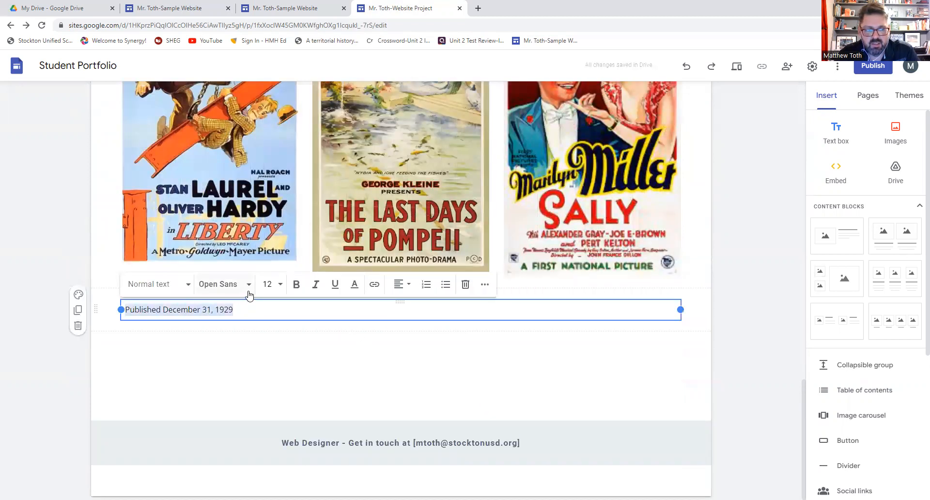
click(274, 285)
click(266, 314)
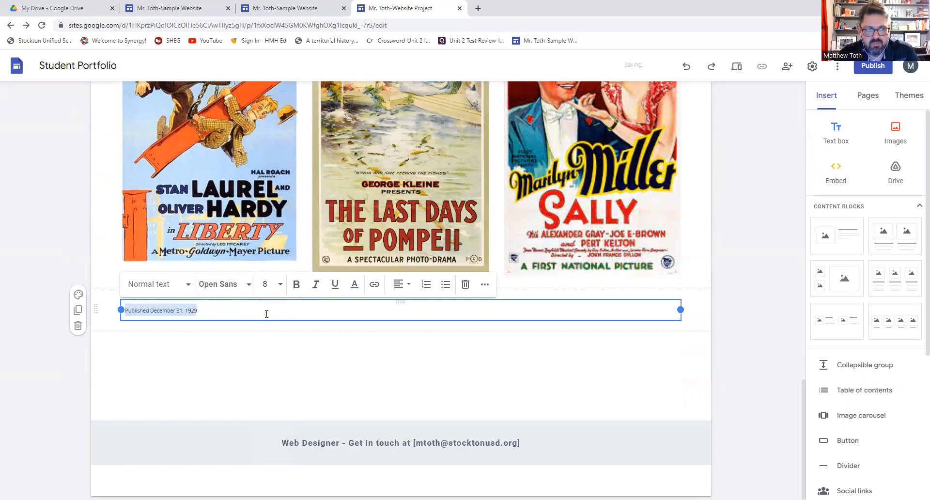
click(402, 285)
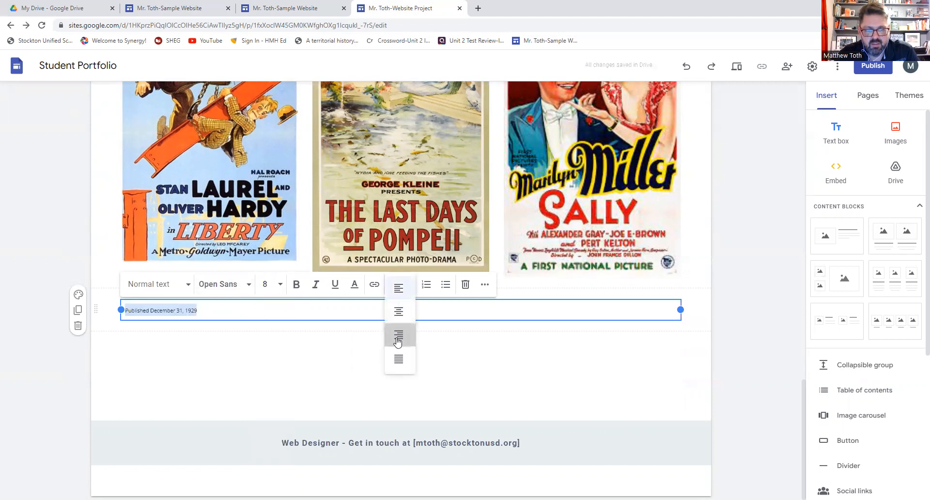
click(399, 332)
click(506, 353)
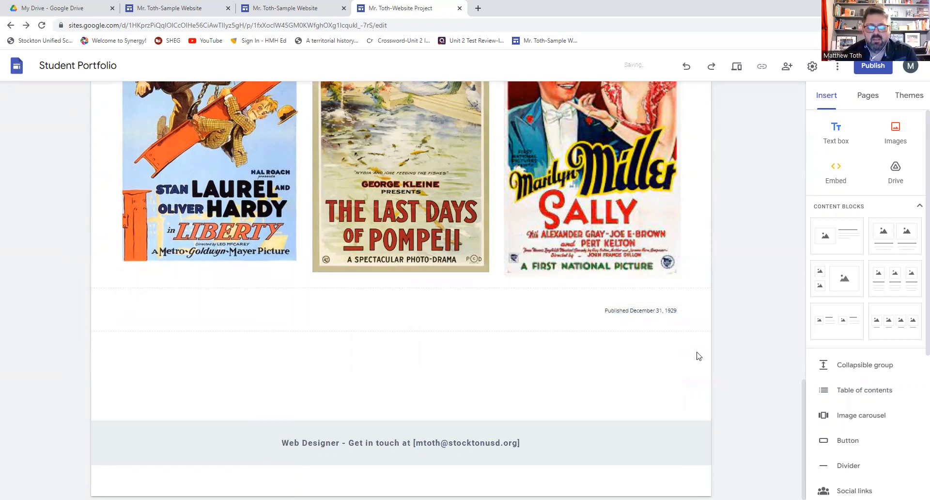
click(613, 329)
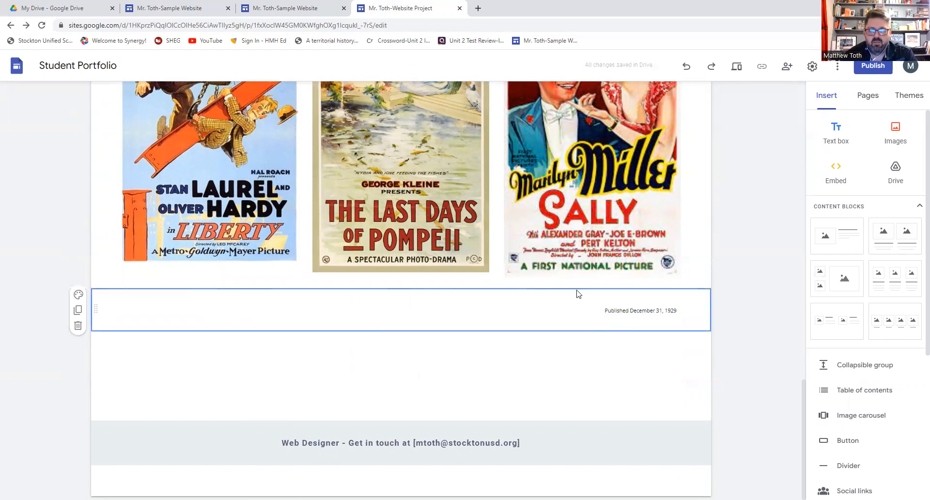
drag(576, 301, 583, 391)
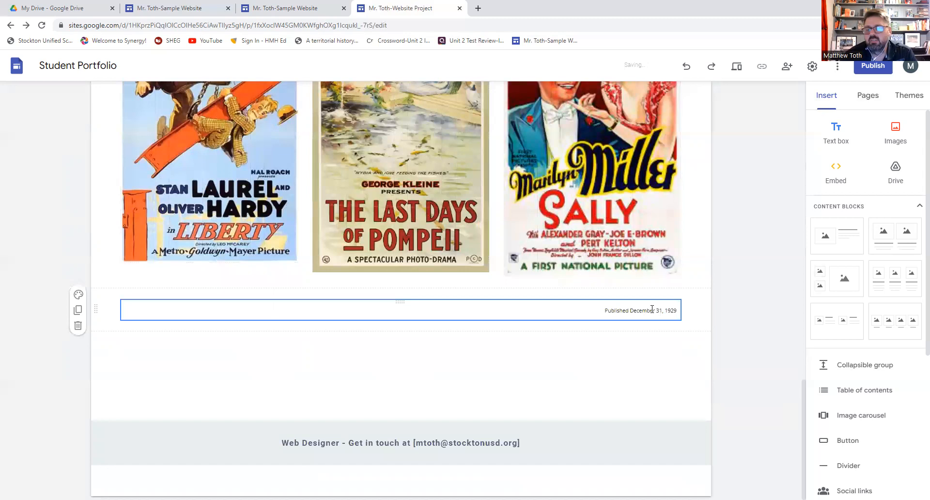
- Scroll the home page to check the Table of Contents heading and Politics button under the banner
scroll(652, 309, up, 10)
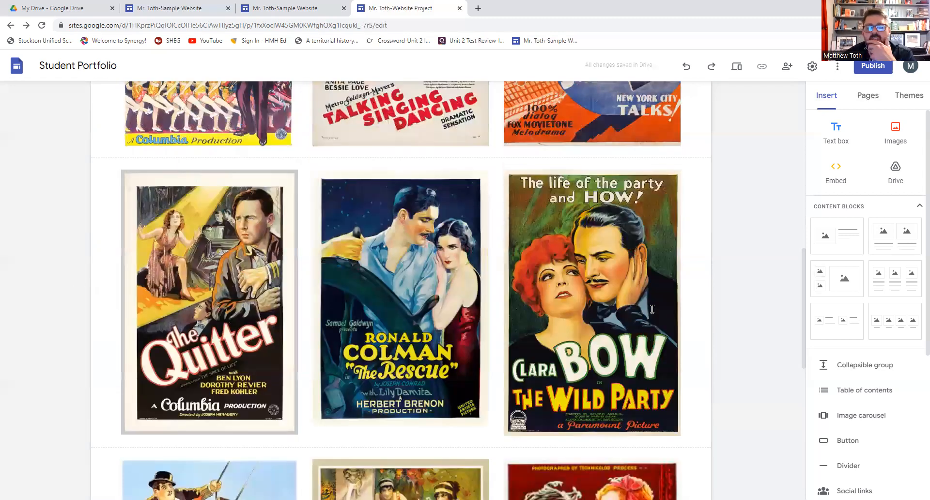
scroll(652, 310, up, 8)
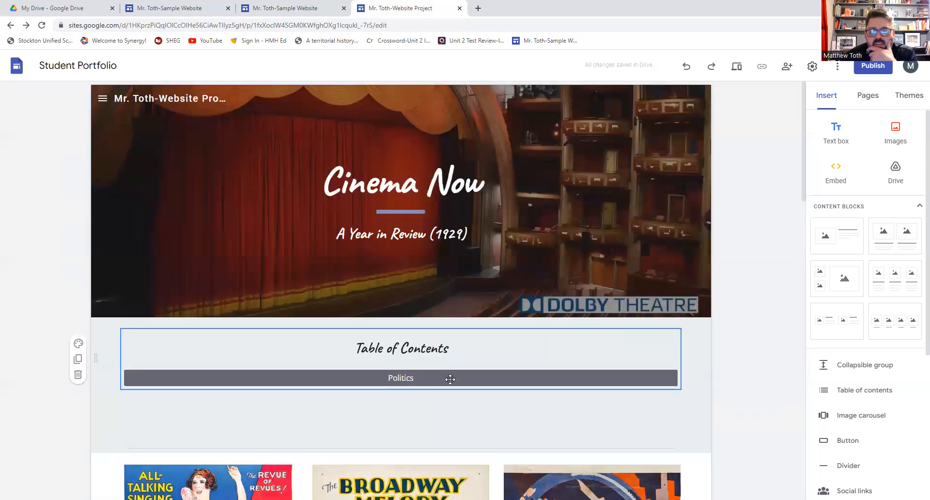
scroll(883, 337, down, 5)
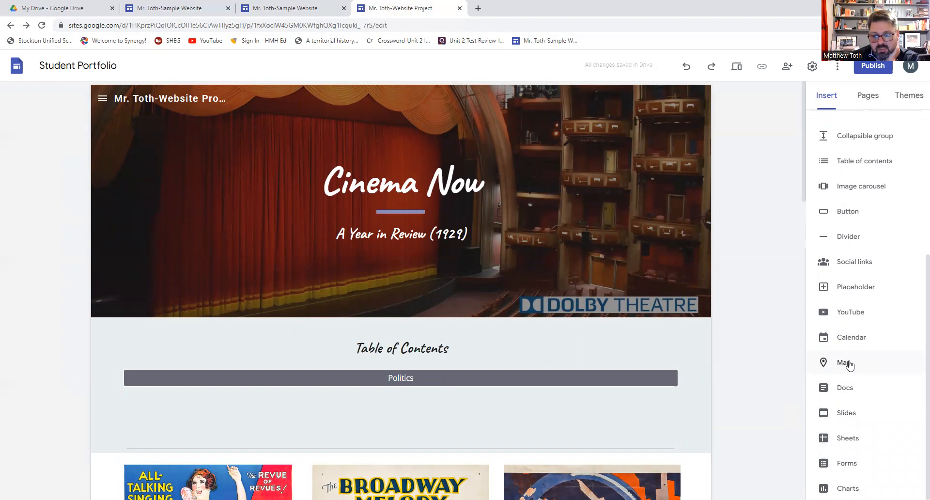
- On the Politics page, insert a map searched as 'chinese theater los', choosing the Hollywood Boulevard result
click(873, 96)
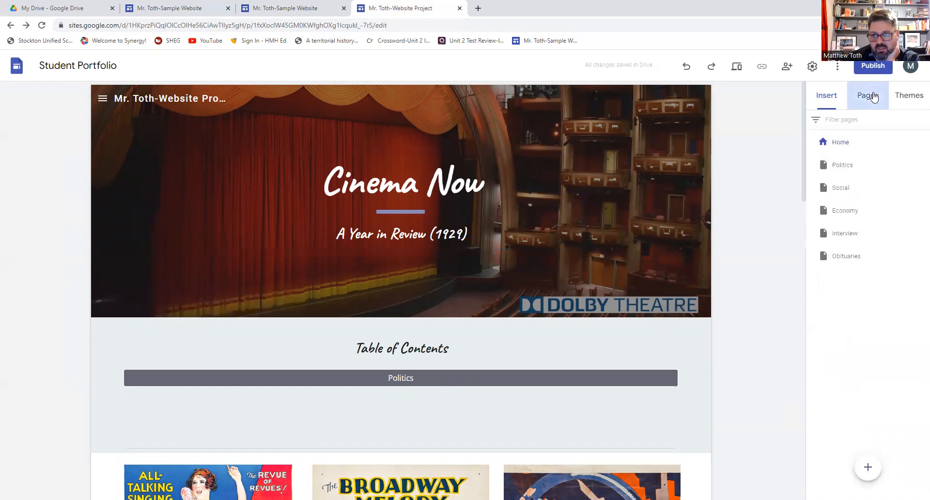
click(859, 166)
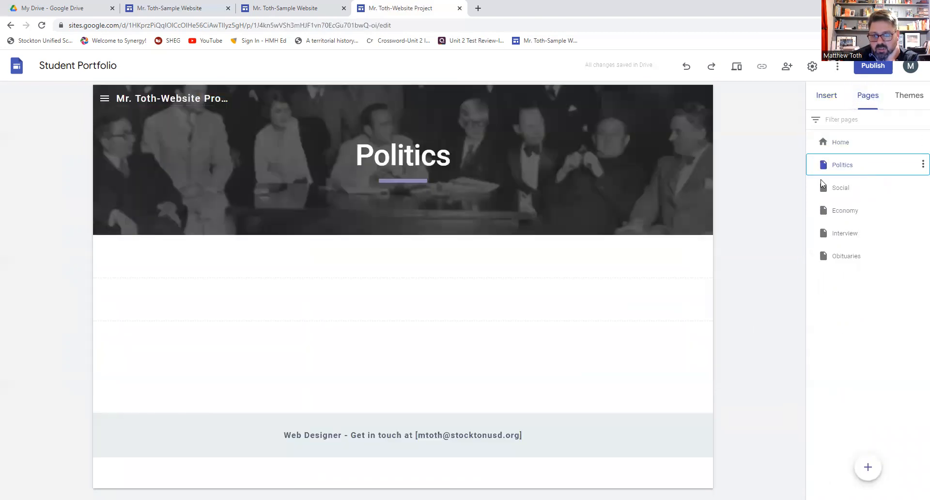
click(835, 98)
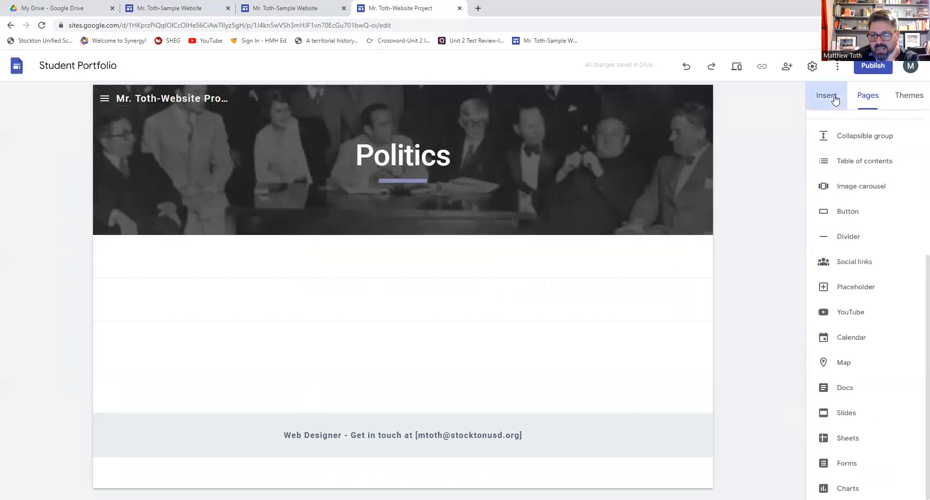
click(831, 361)
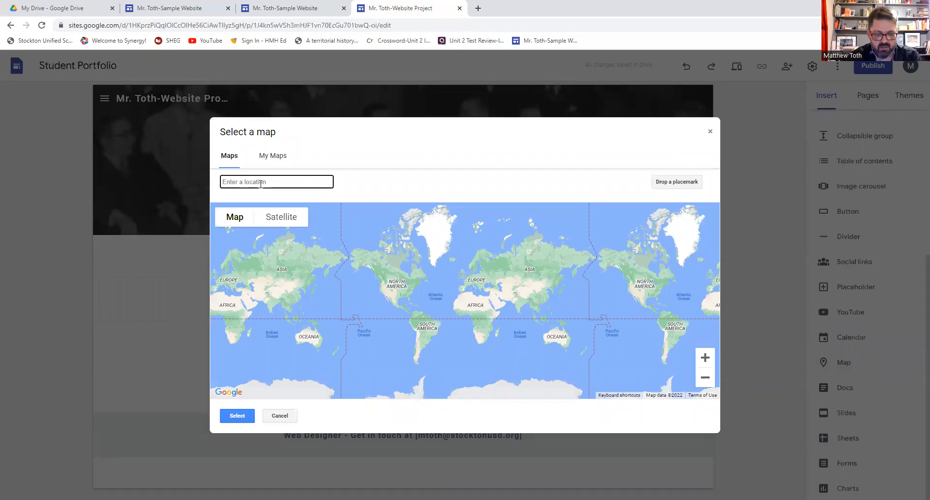
text(chinese theater los)
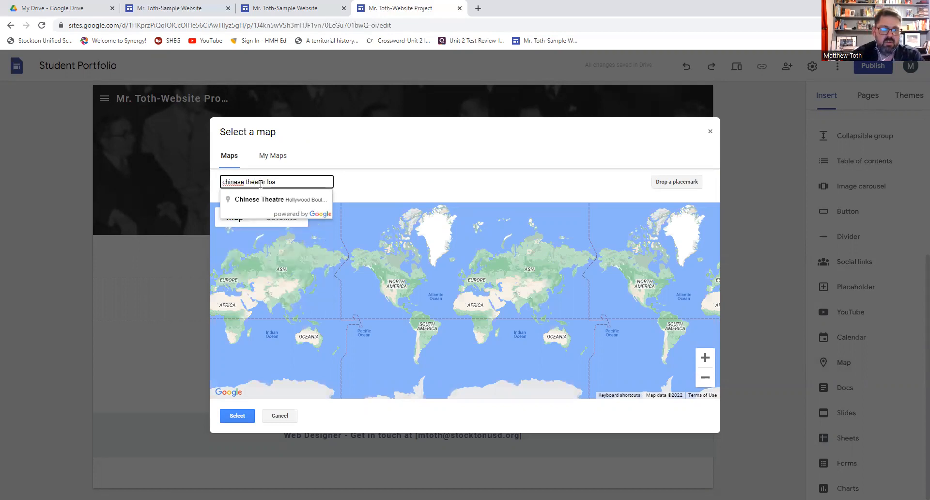
click(264, 199)
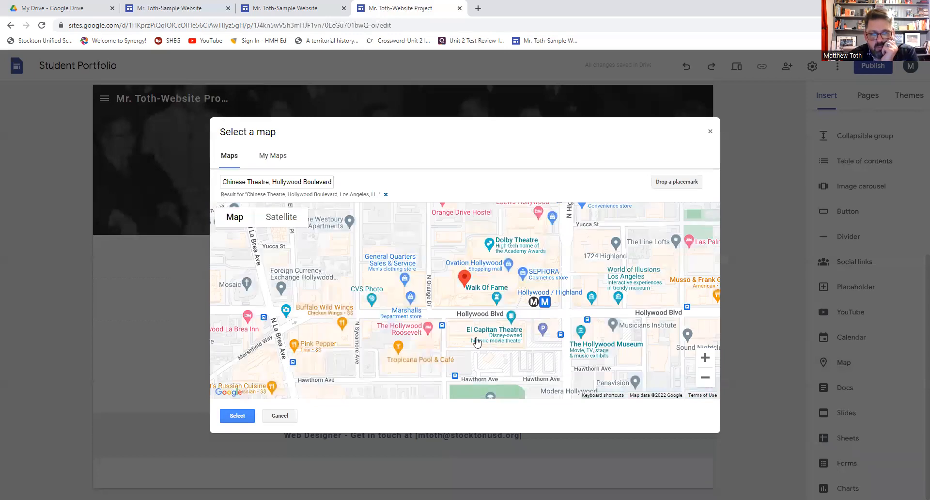
click(238, 416)
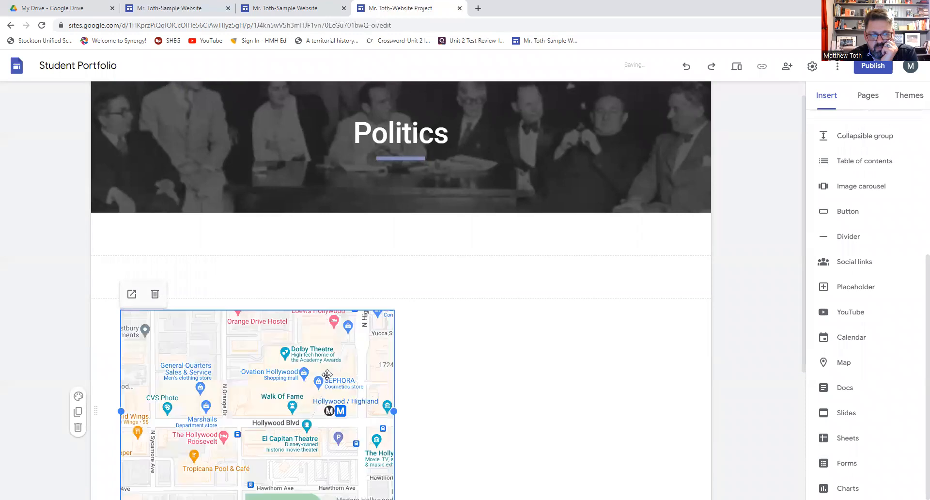
scroll(327, 375, down, 2)
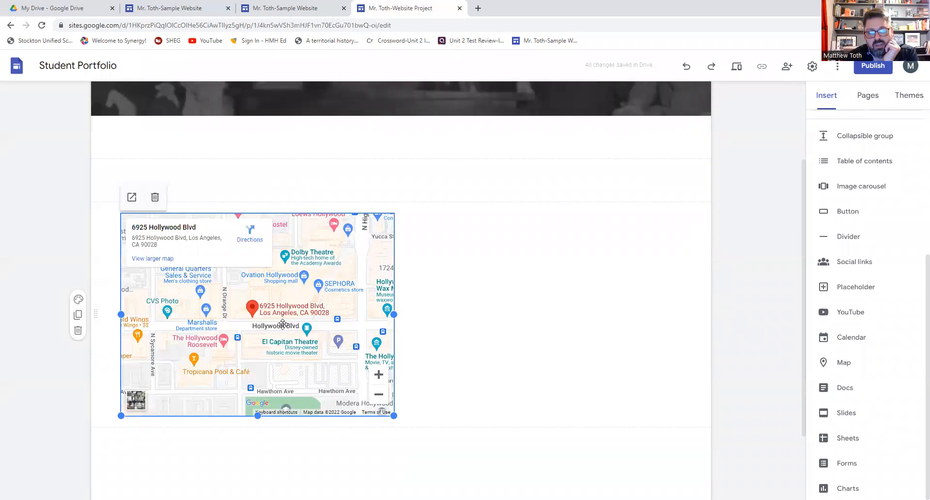
click(482, 293)
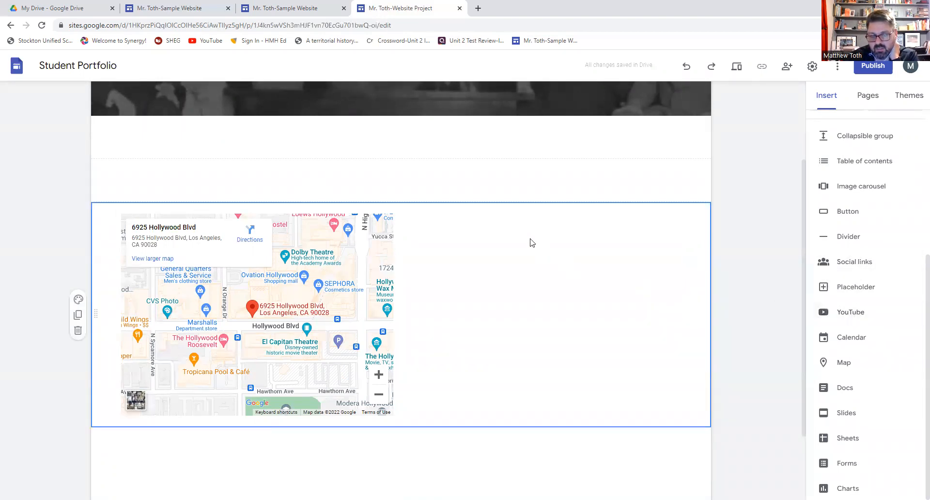
scroll(526, 239, up, 3)
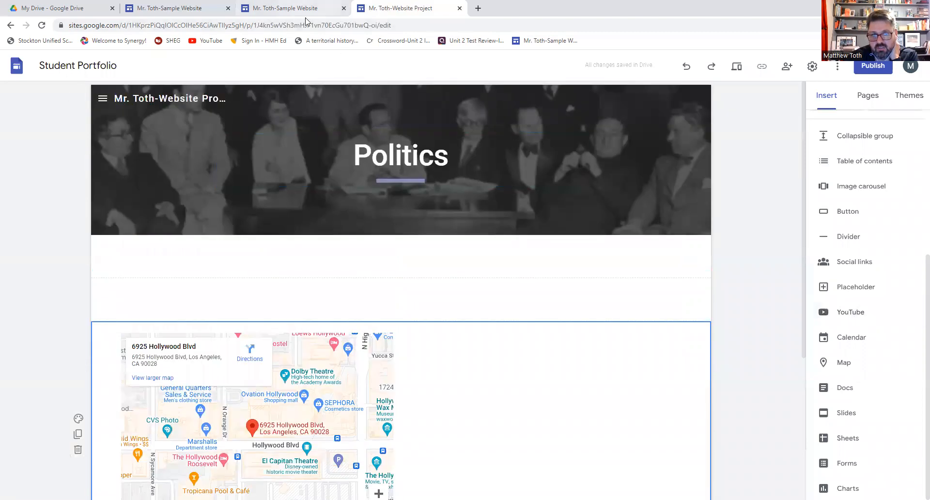
click(201, 8)
scroll(581, 332, down, 2)
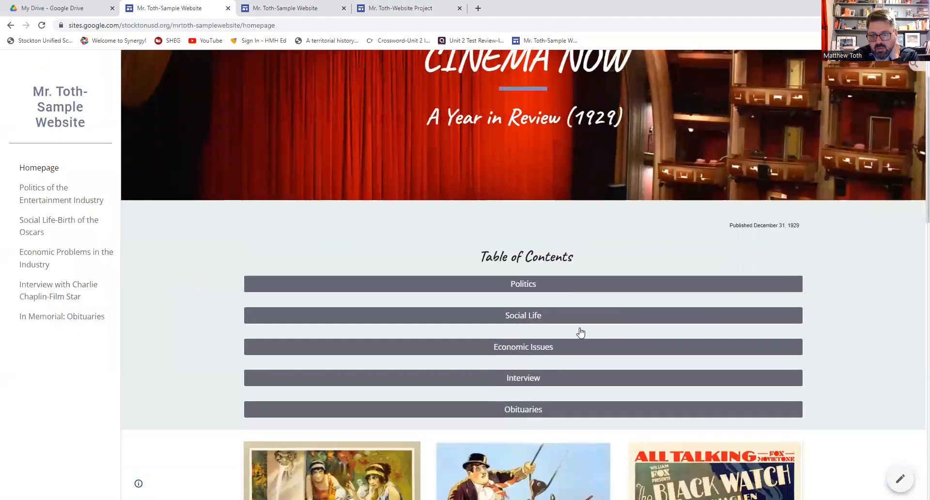
click(548, 369)
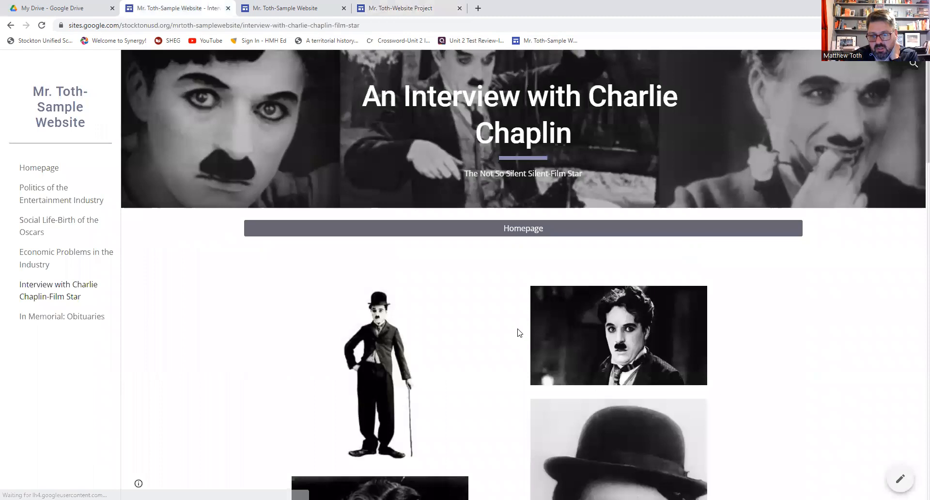
scroll(519, 333, down, 8)
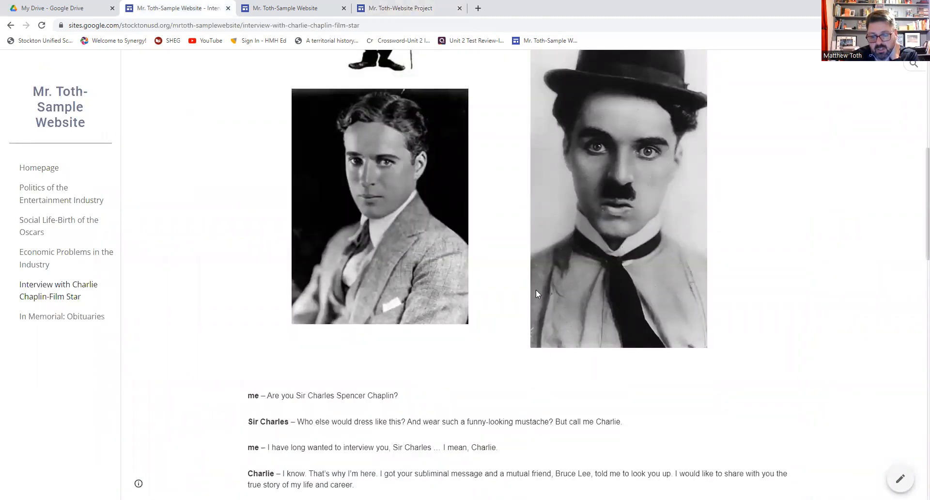
scroll(536, 291, down, 4)
scroll(536, 296, up, 12)
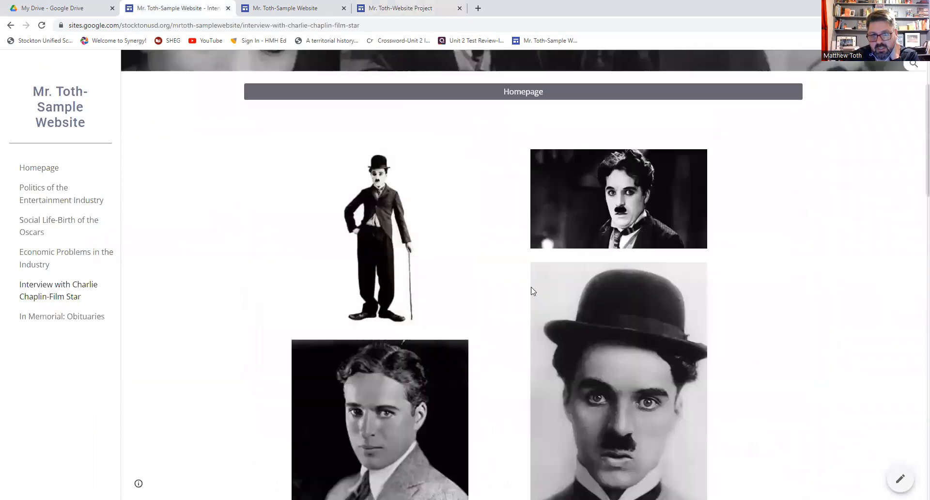
click(375, 9)
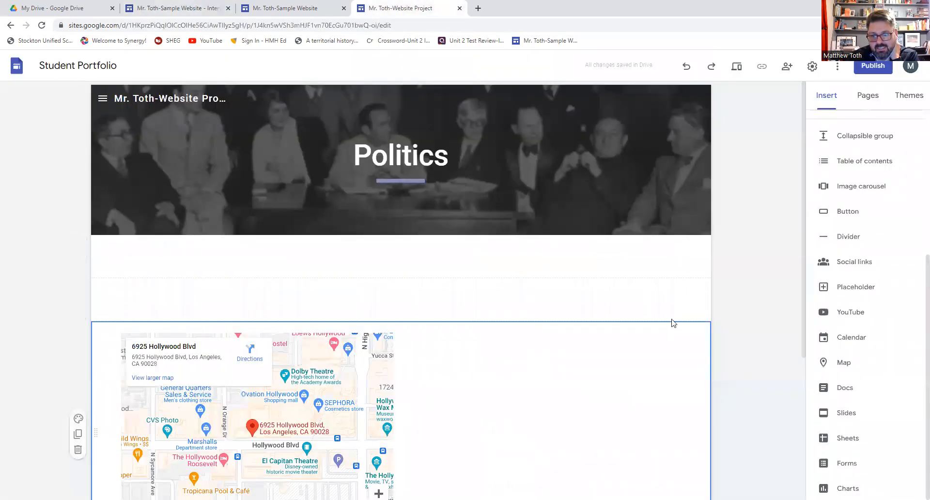
- Search YouTube for 'charlie chaplin interview' and embed the 'Charlie Chaplin Reading Fan Mail' video above the Hollywood Blvd map
click(669, 305)
click(855, 314)
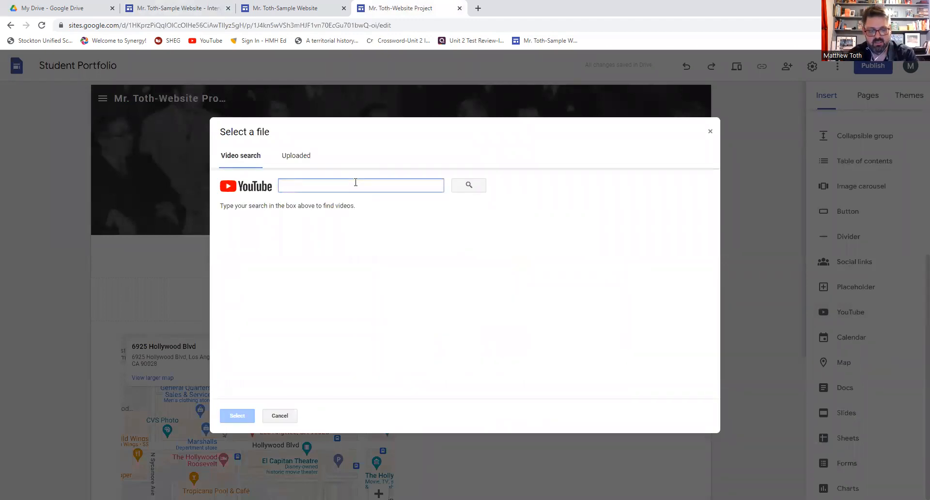
text(charlie chapli)
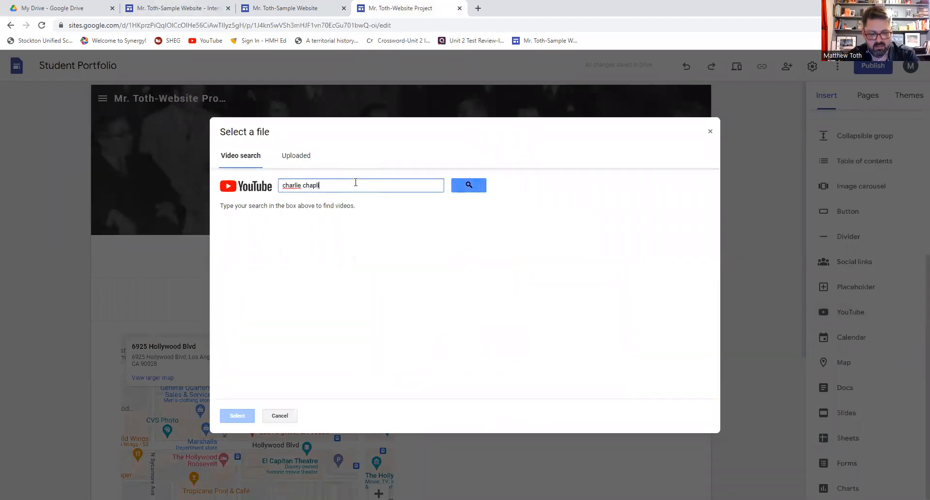
text(n interview)
key(Return)
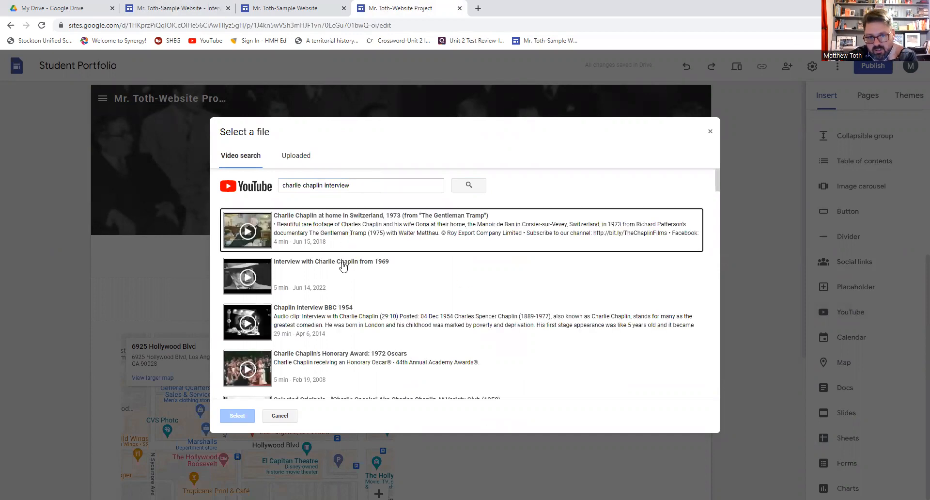
scroll(343, 266, down, 3)
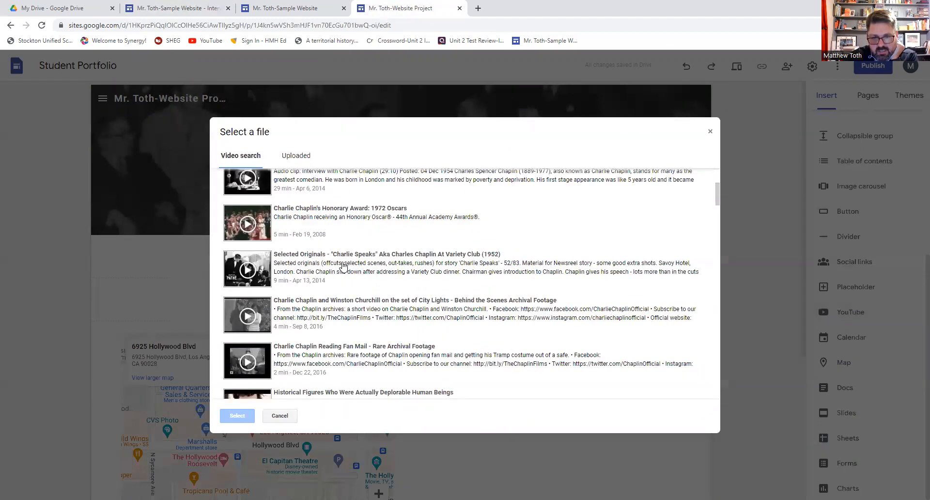
click(347, 352)
click(248, 418)
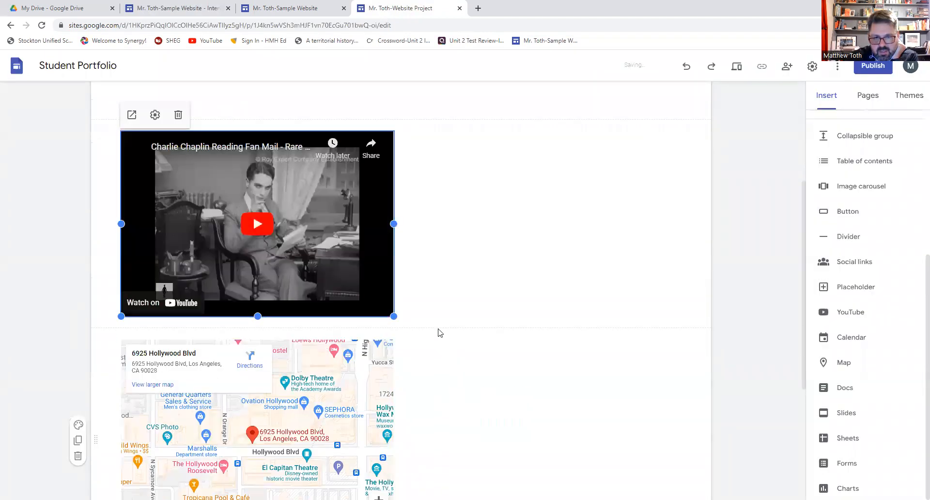
click(439, 329)
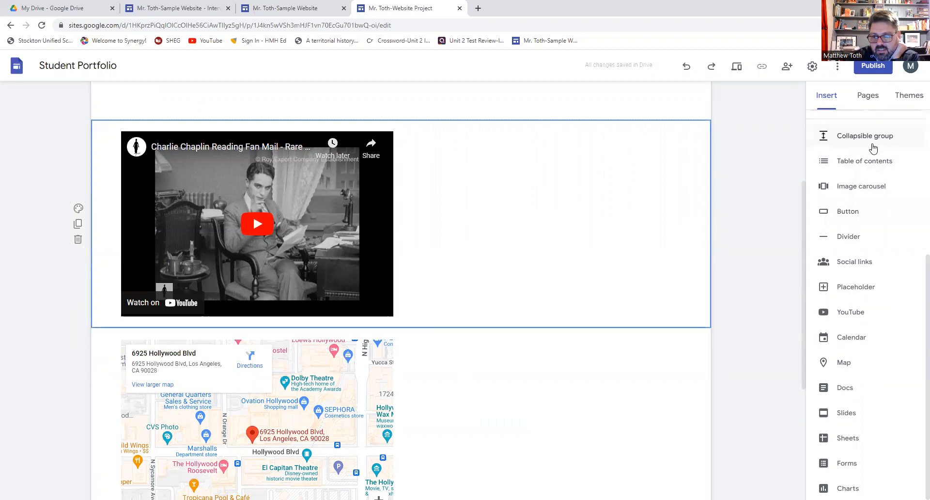
click(859, 161)
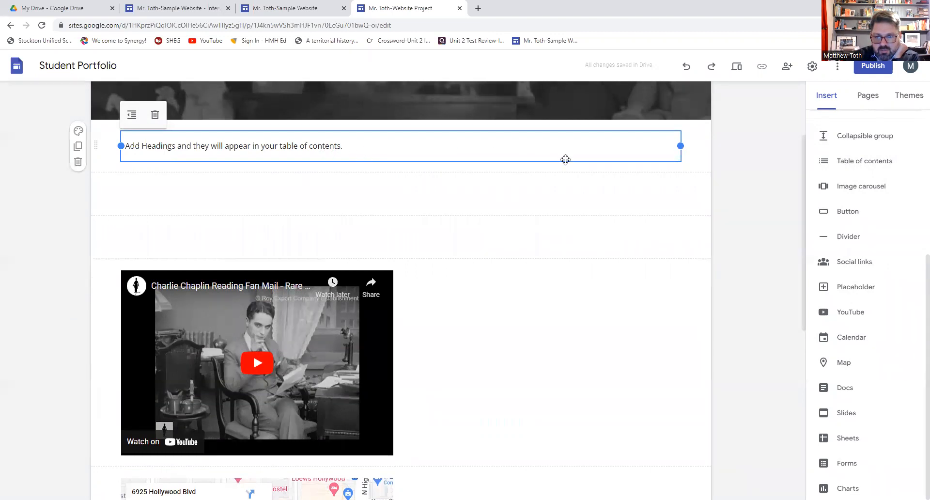
click(155, 115)
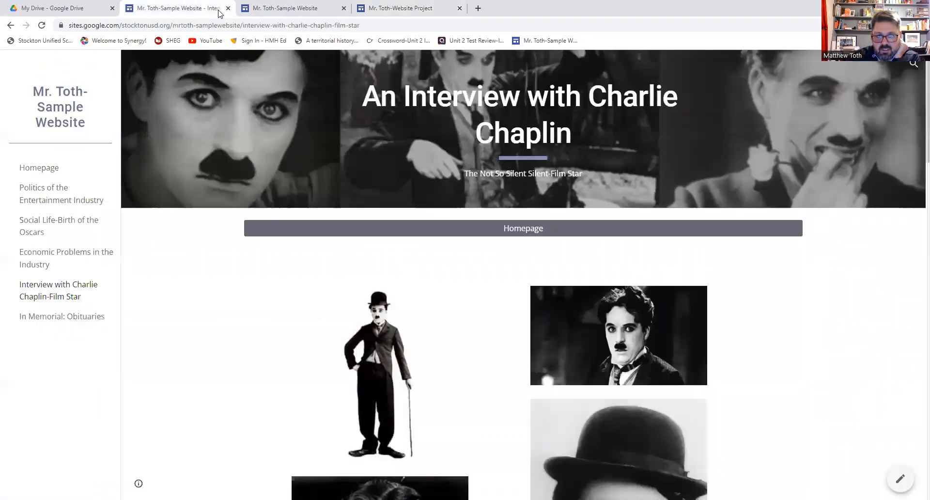
- Return to the sample site's CINEMA NOW homepage and scroll down to its Table of Contents buttons
click(208, 8)
click(520, 231)
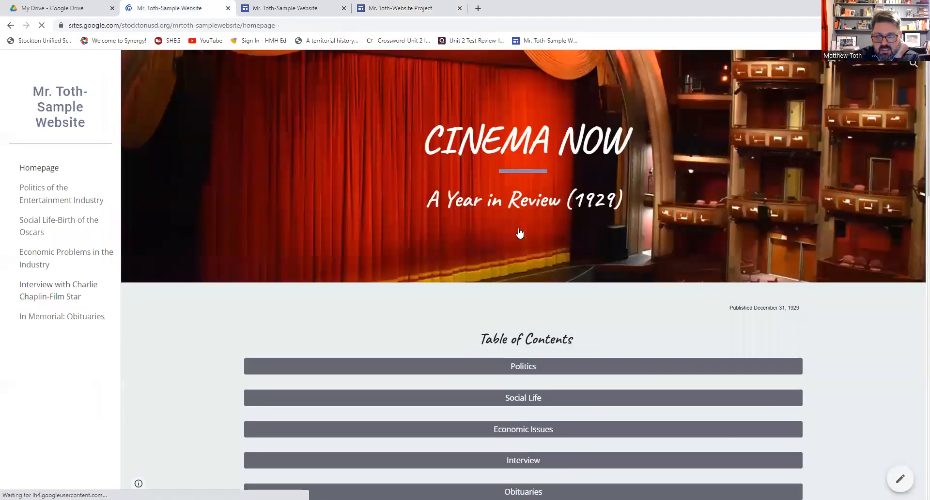
scroll(520, 233, down, 3)
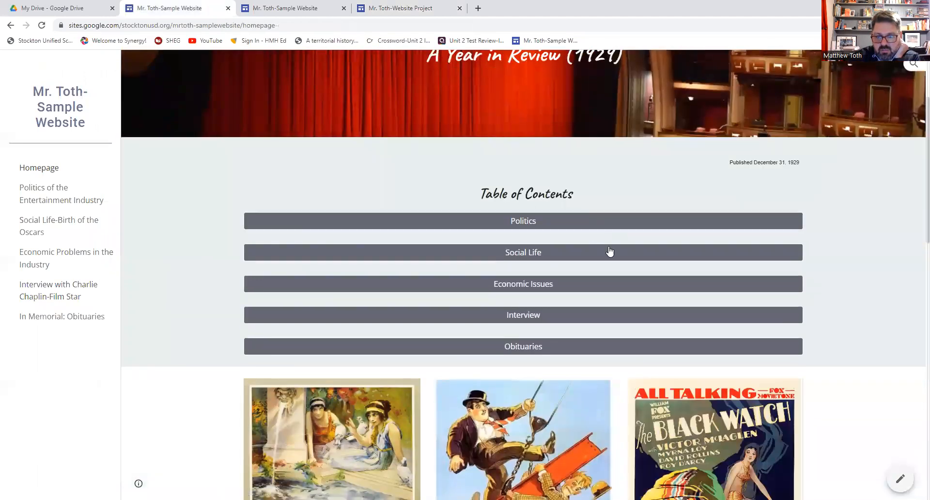